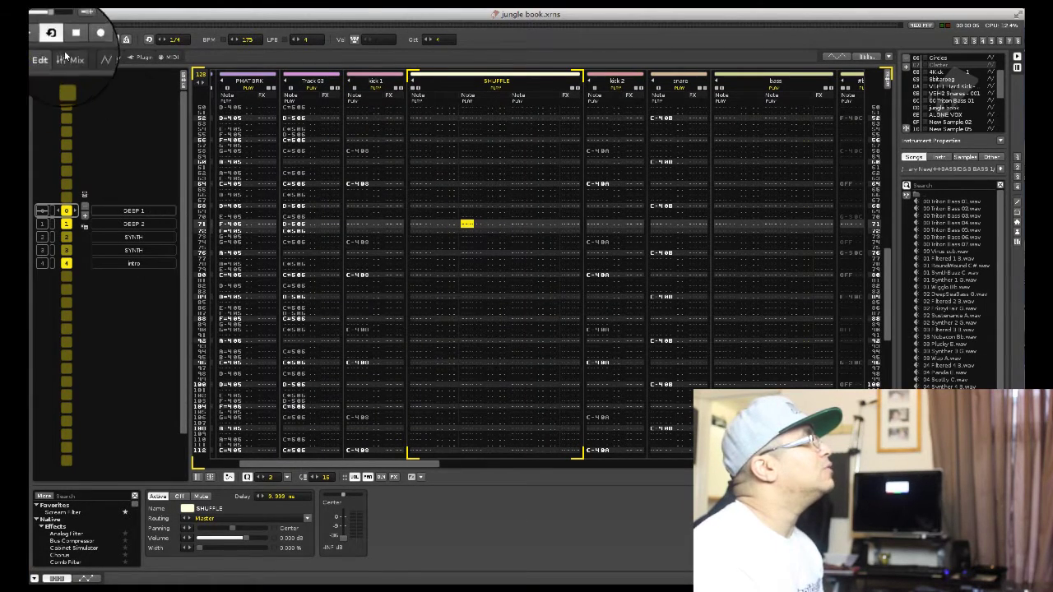
Step: Audition the song, switching from the pattern editor to the mixer to watch the track levels during playback
key("space")
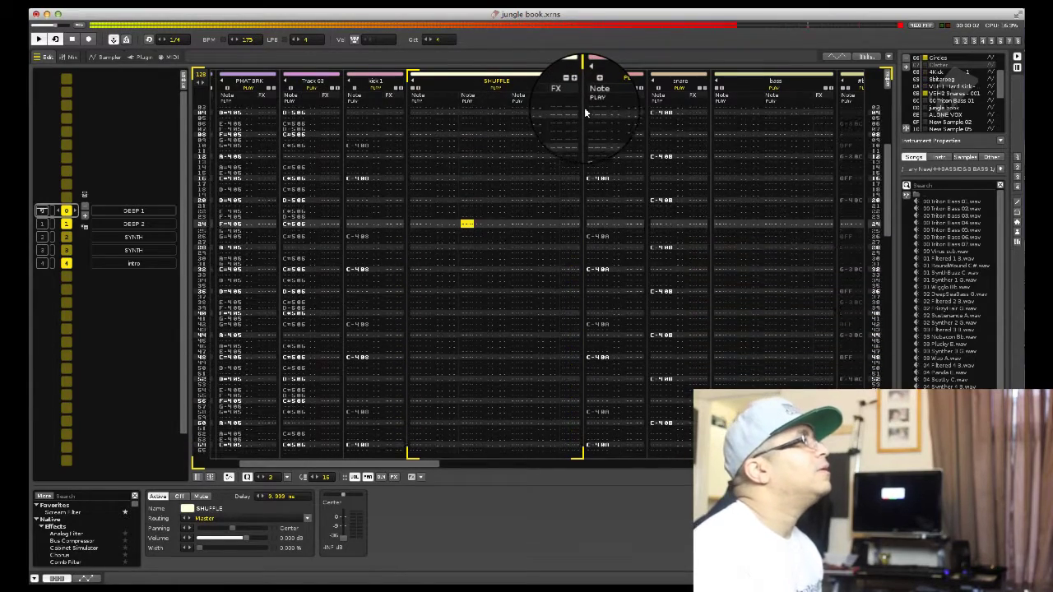
key("space")
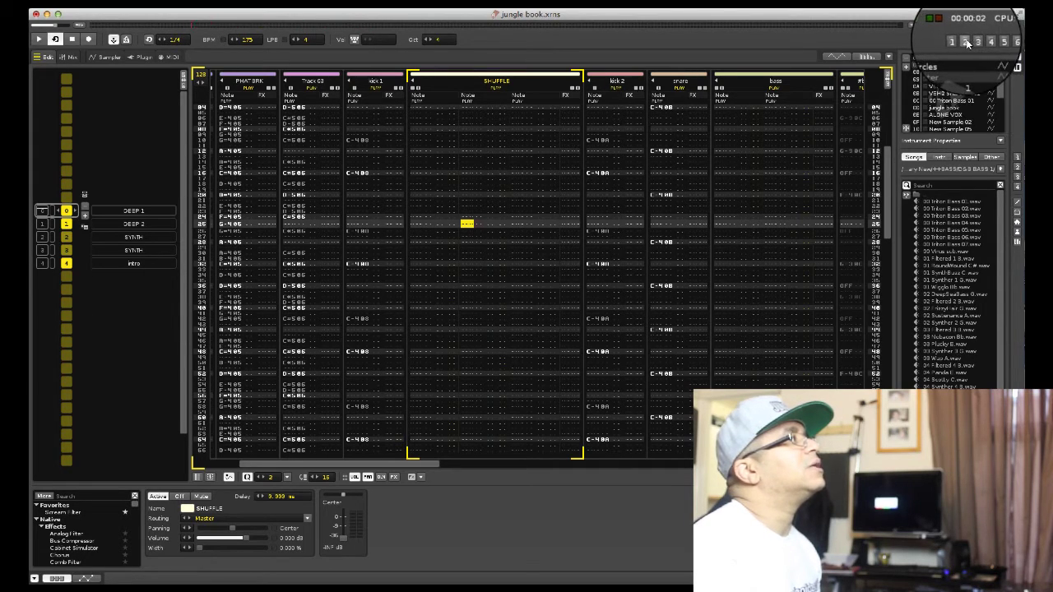
key("ctrl+Tab")
key("space")
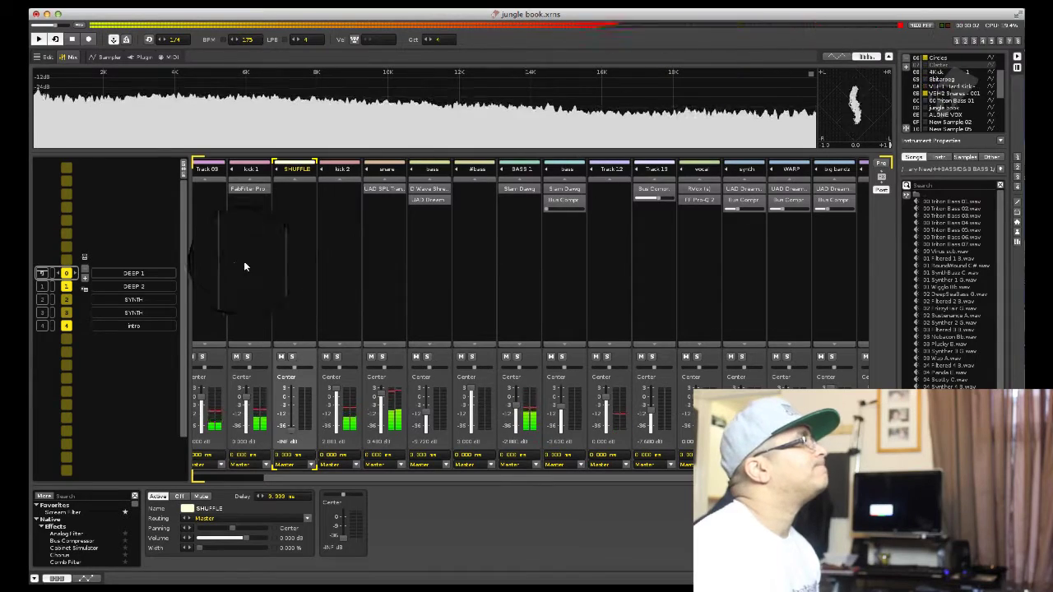
scroll(320, 478, "left", 3)
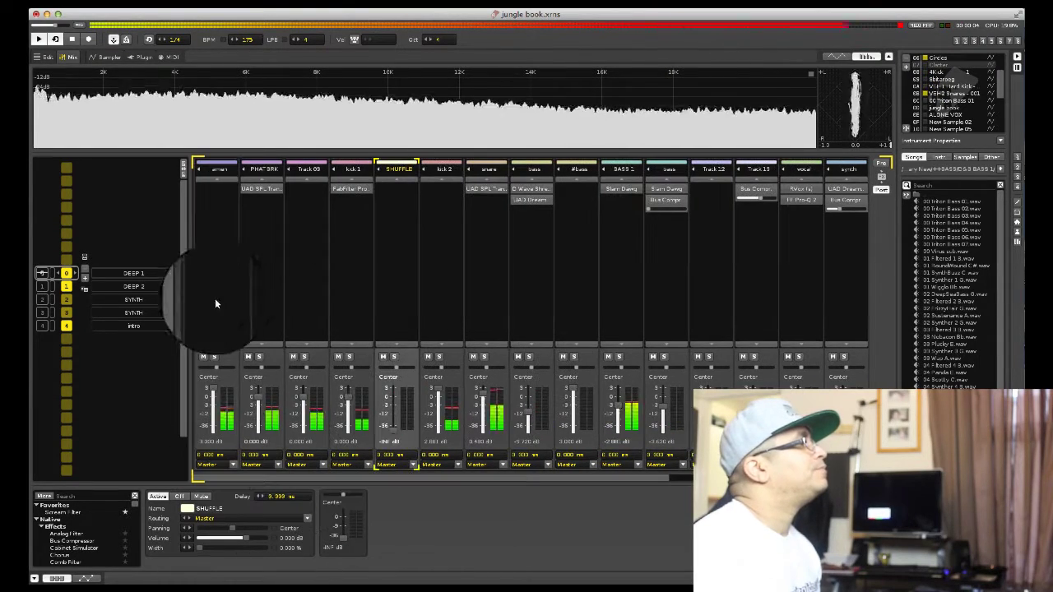
key("space")
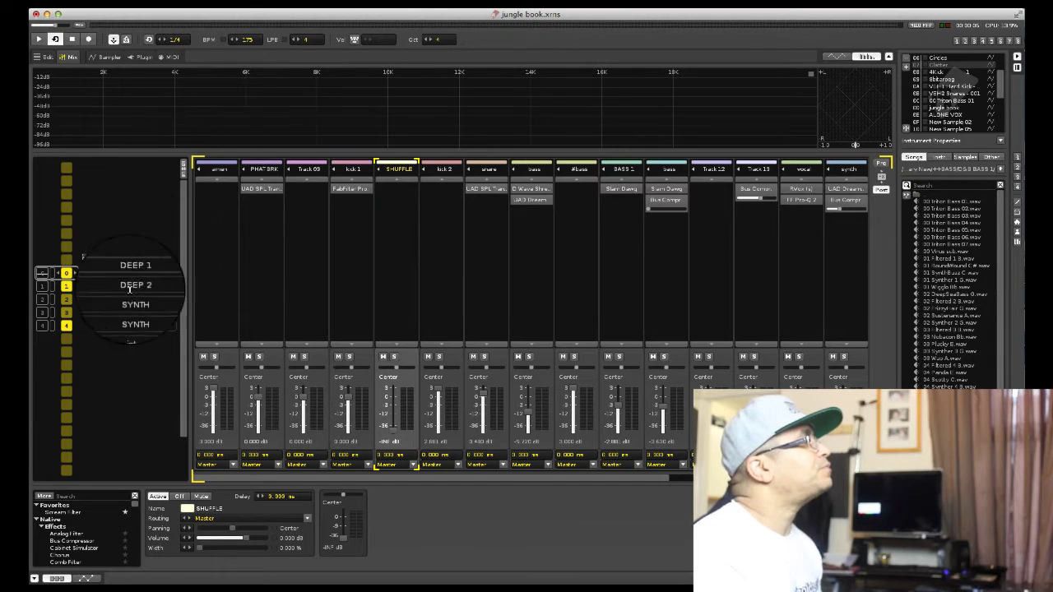
Step: Delete the four patterns below DEEP 1 from the sequence and clear the remaining pattern's section name
left_click(182, 173)
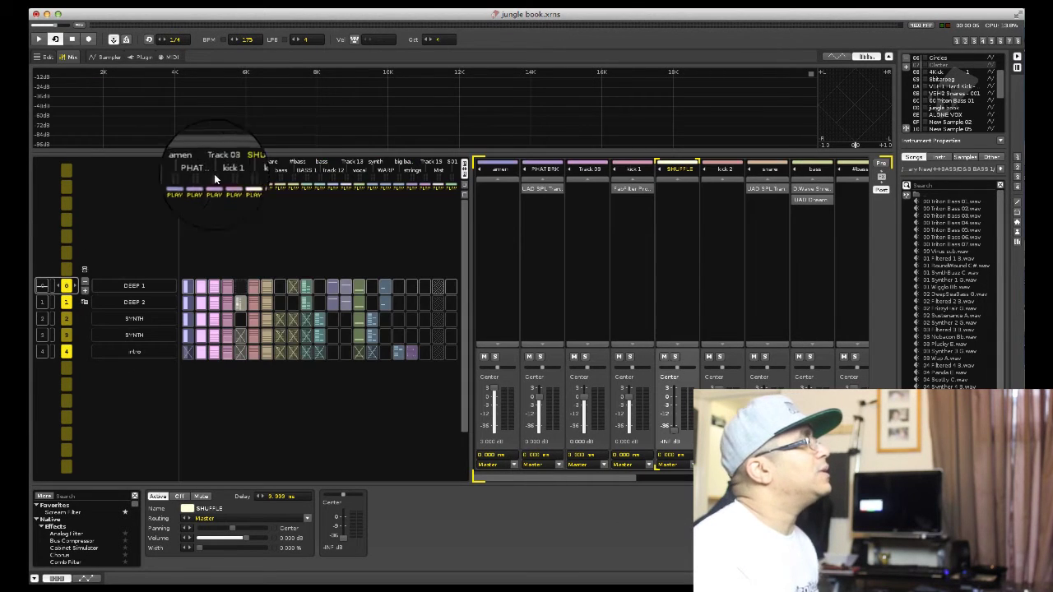
left_click(463, 168)
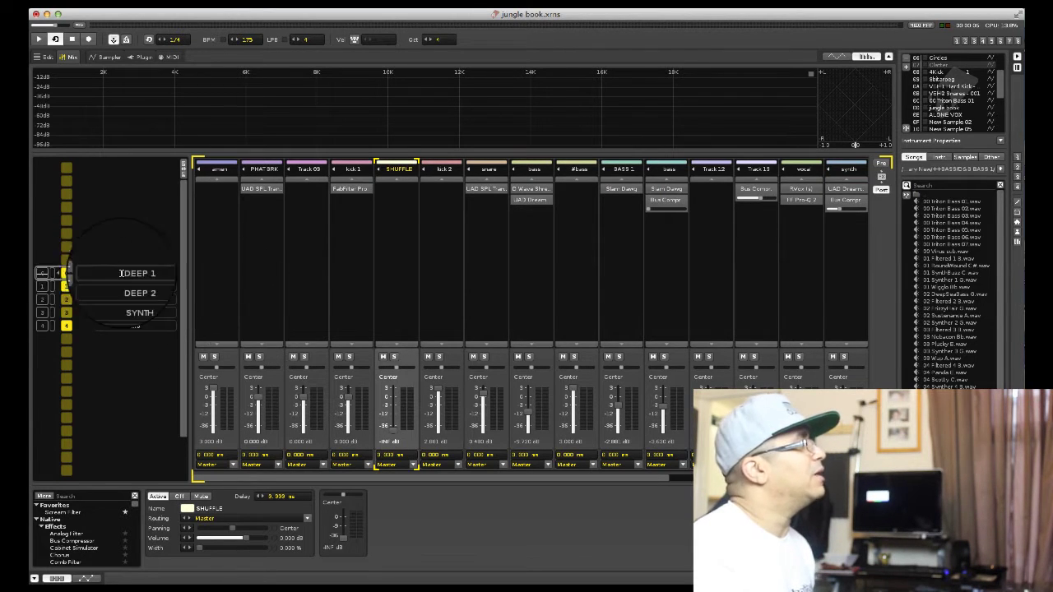
right_click(66, 287)
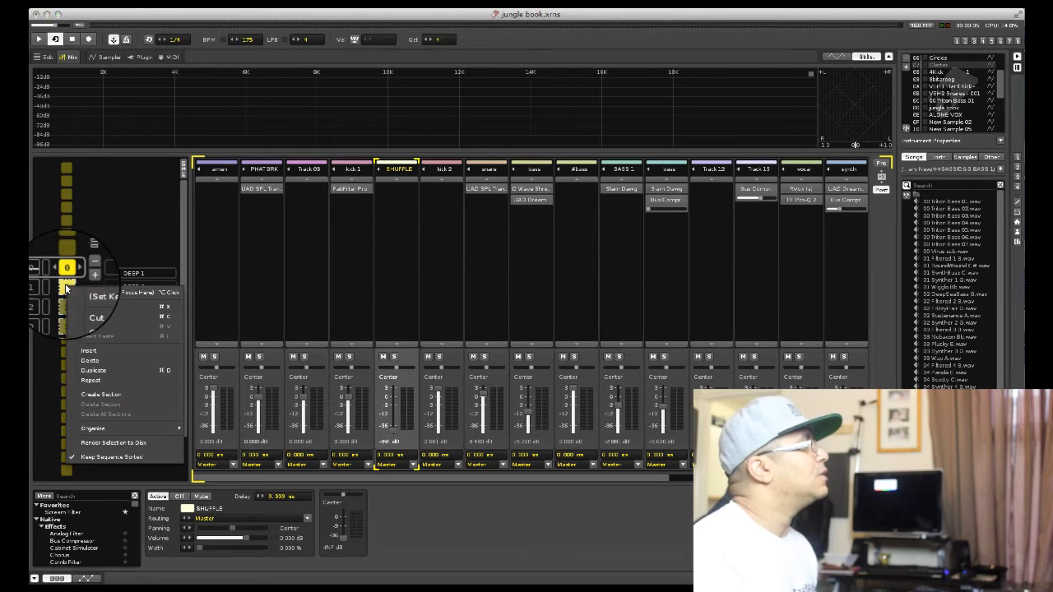
left_click(100, 362)
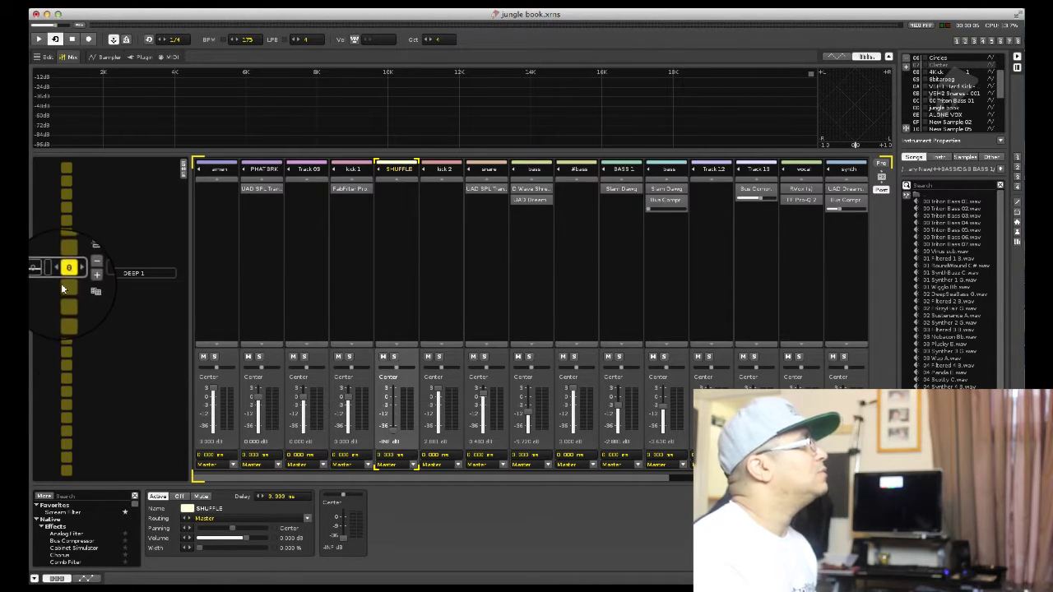
double_click(157, 273)
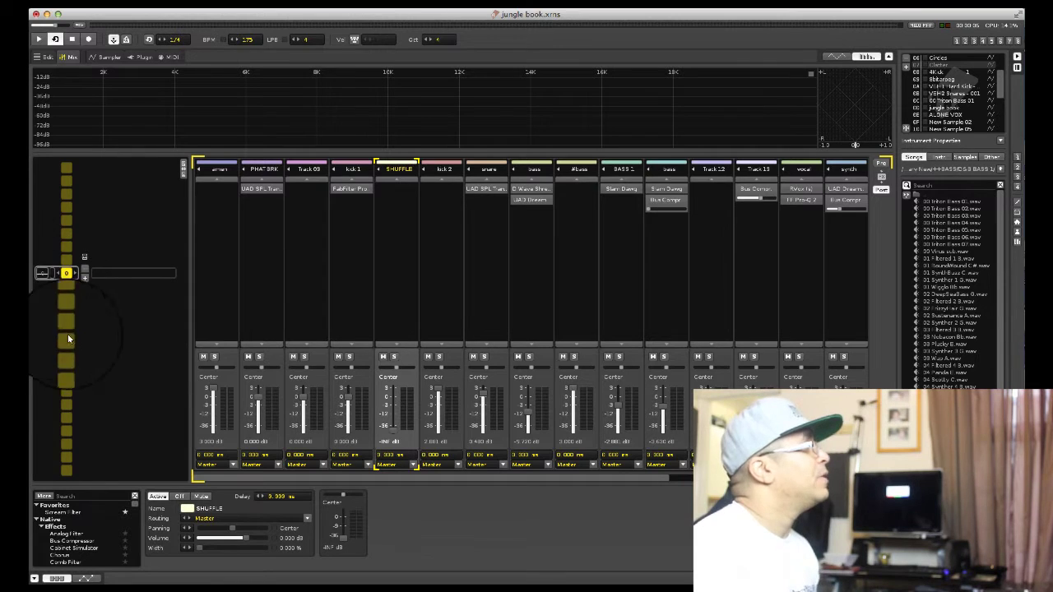
Step: Play the remaining pattern briefly and expand the pattern matrix beside the mixer
key("space")
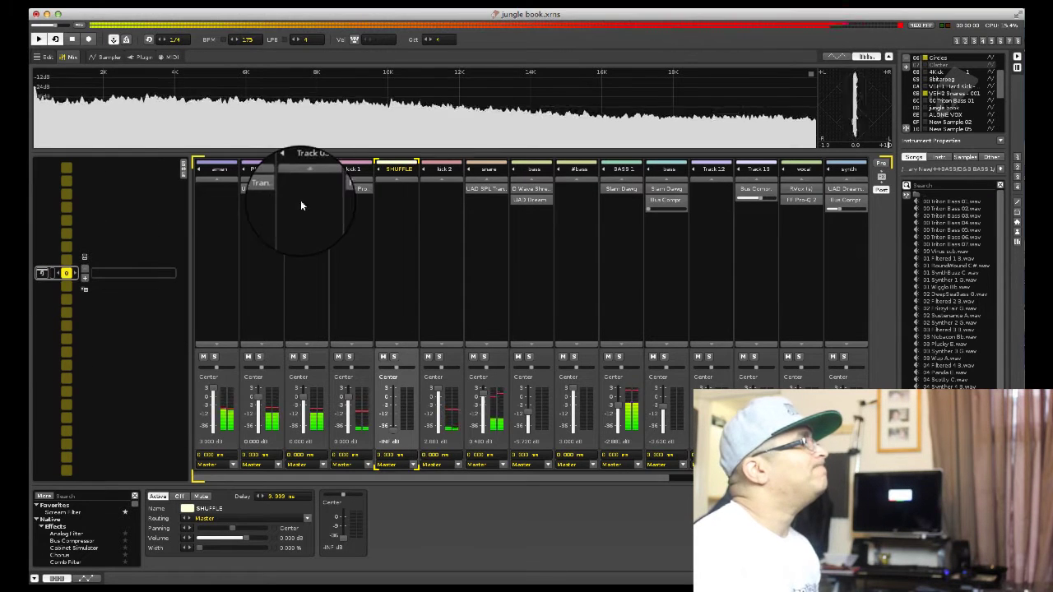
key("space")
left_click(184, 172)
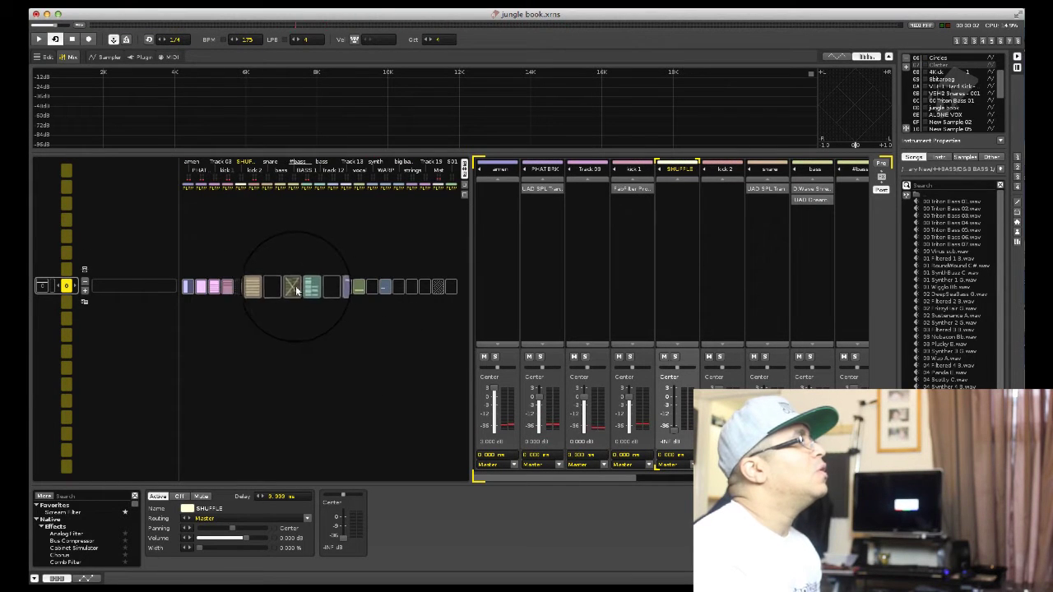
Step: Try muting the PHAT BRK block in the pattern matrix and play the pattern
left_click(205, 292)
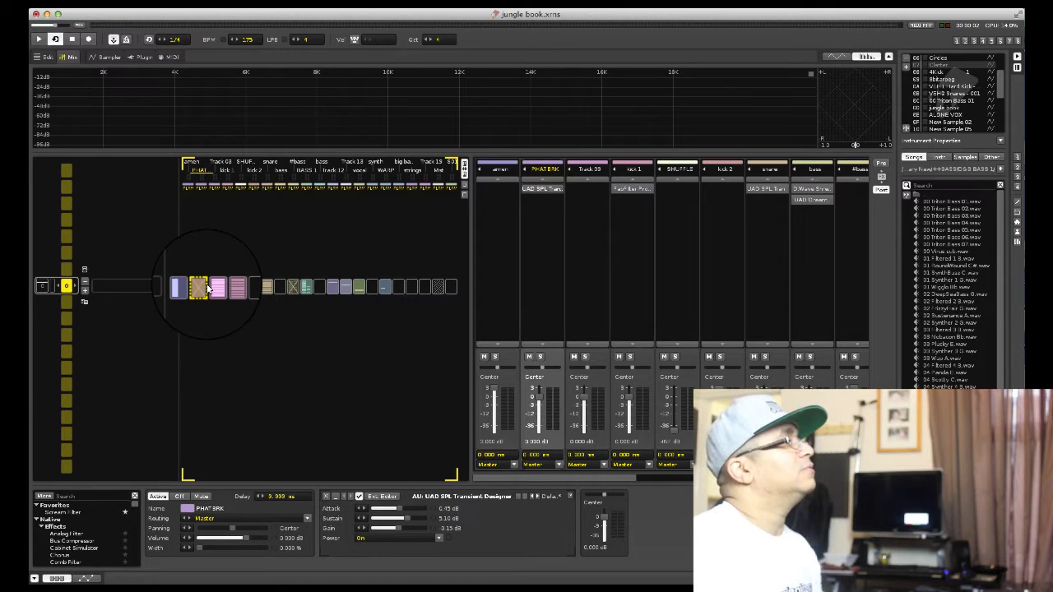
key("space")
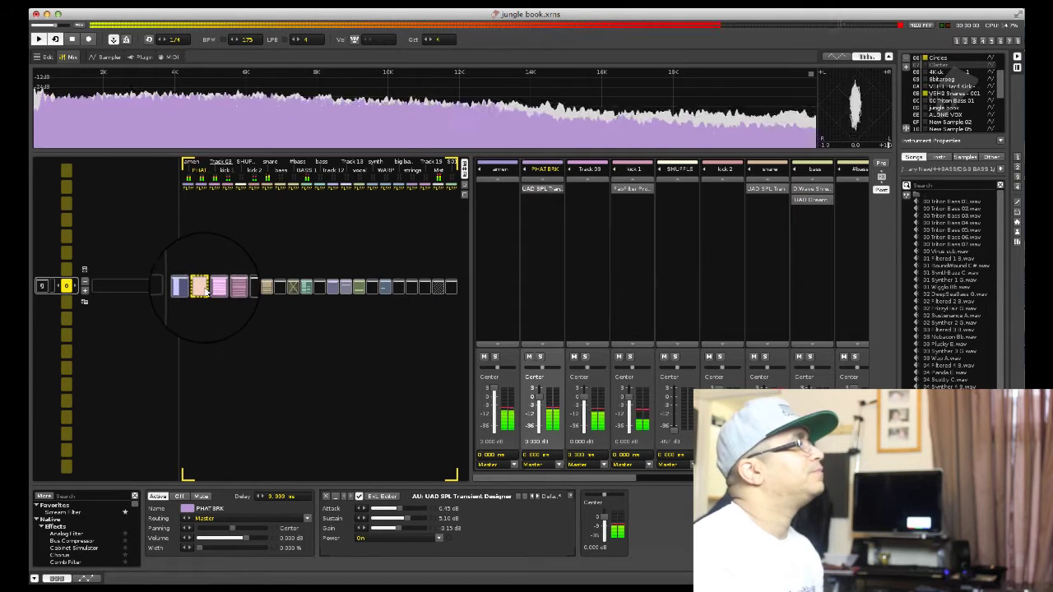
key("space")
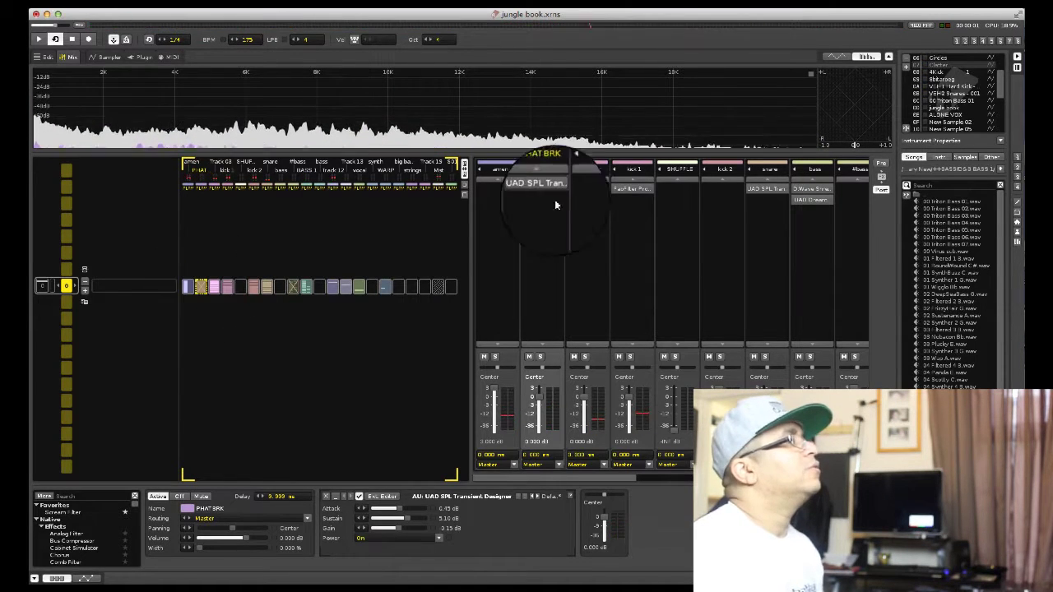
Step: Switch the spectrum display to the track scopes and play the pattern briefly
left_click(837, 56)
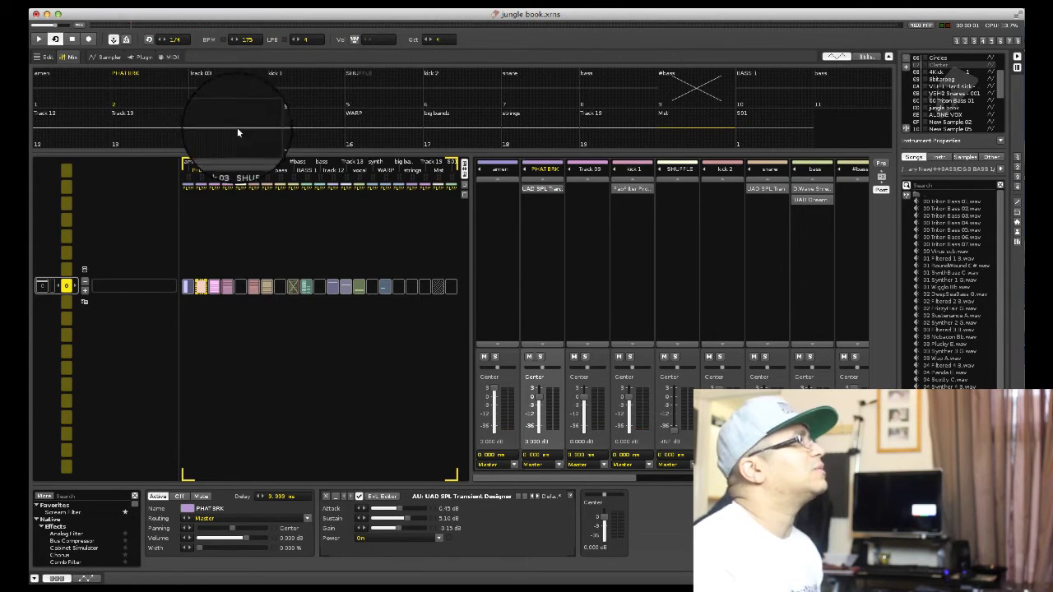
key("space")
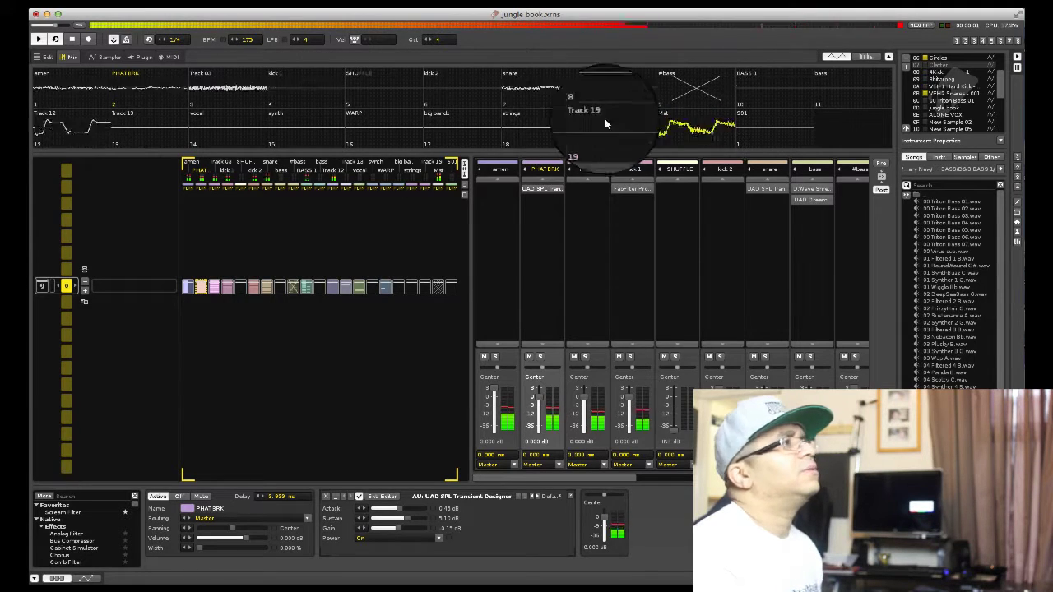
key("space")
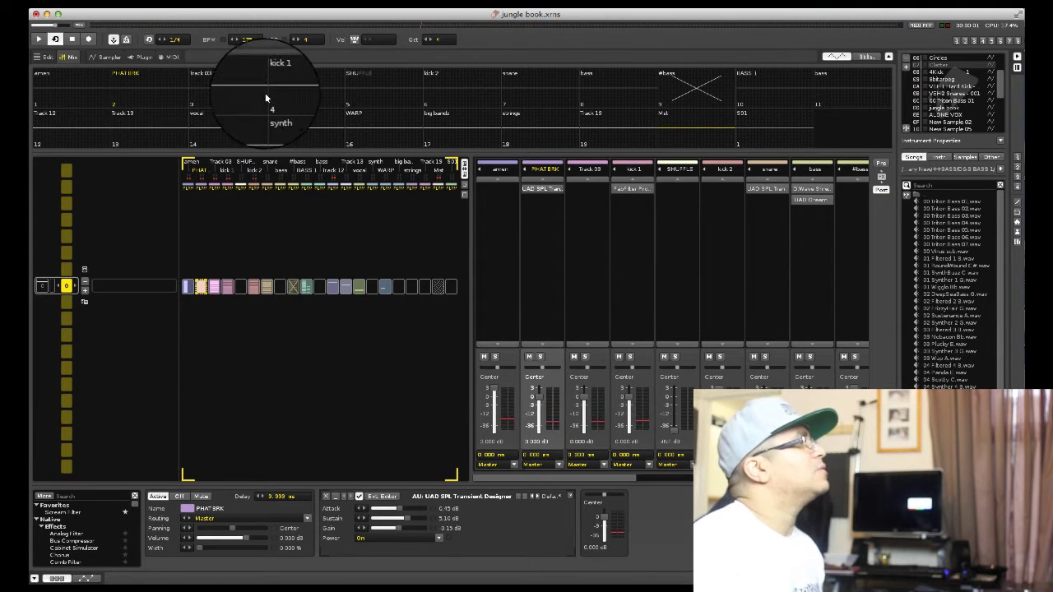
Step: Toggle Track 03 off and on in the track scopes, and mute PHAT BRK and amen while testing playback
key("space")
left_click(238, 94)
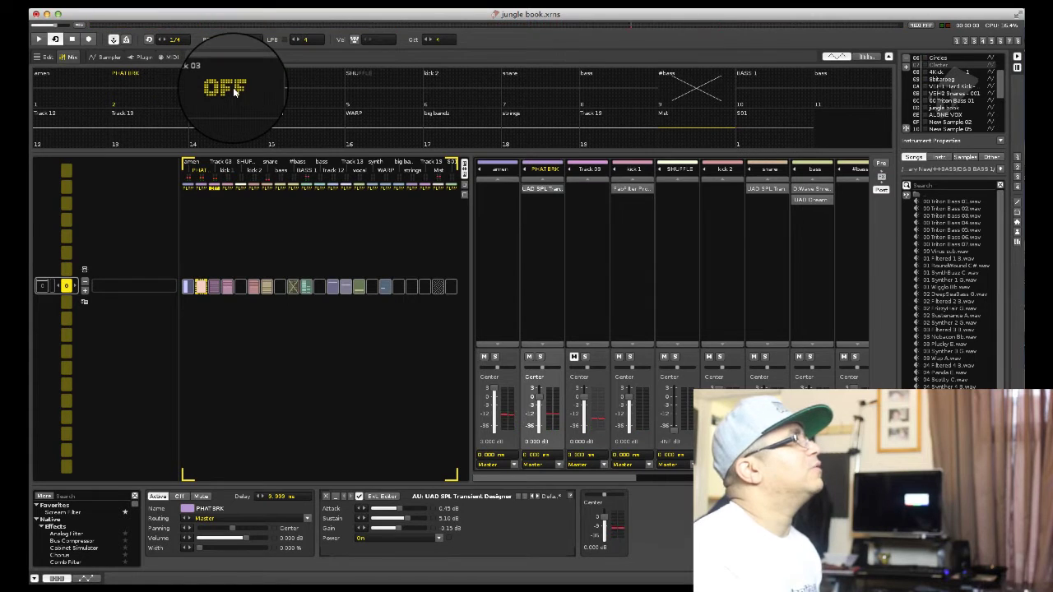
key("space")
left_click(166, 88)
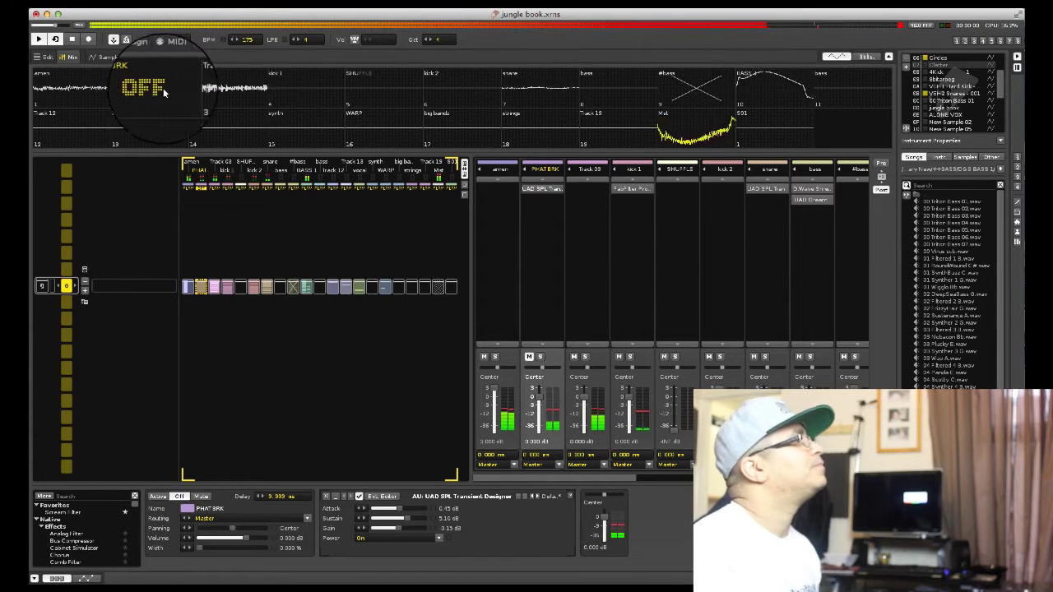
left_click(96, 88)
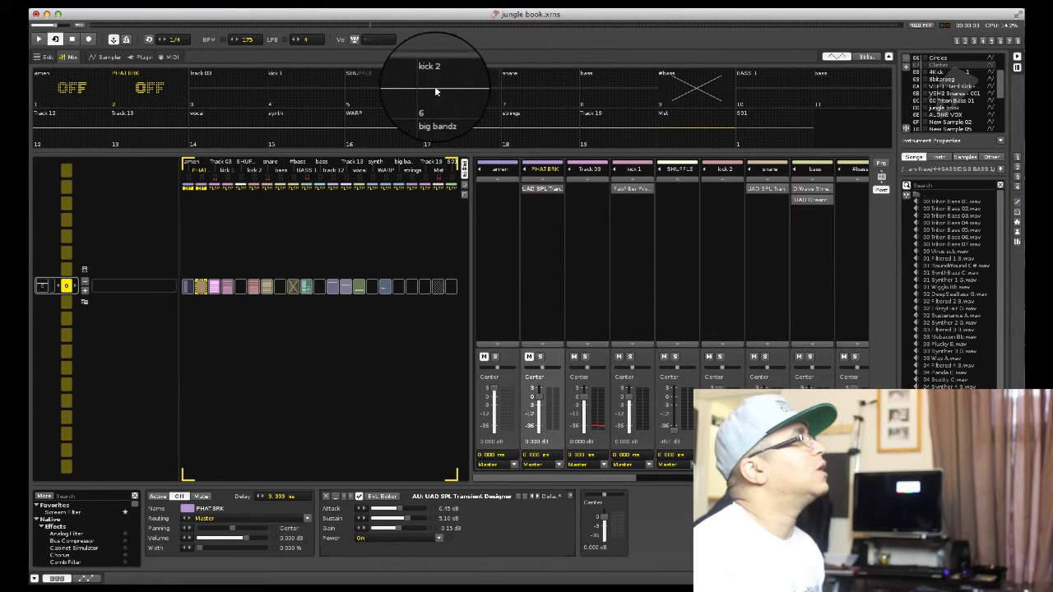
Step: Mute and unmute kick 1, kick 2 and Track 03 through their track scopes during playback
left_click(320, 85)
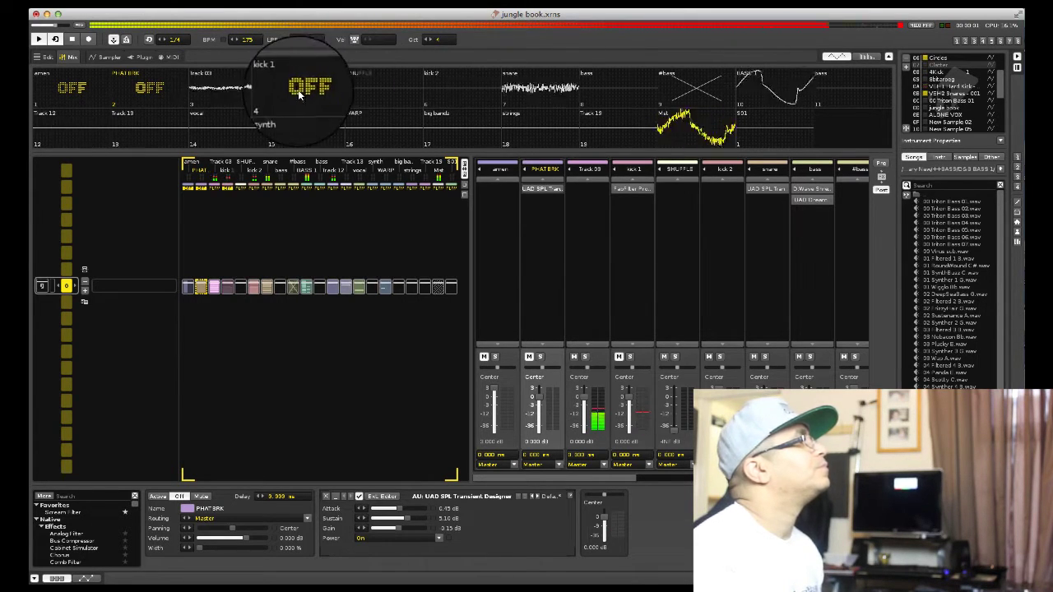
left_click(314, 93)
left_click(482, 86)
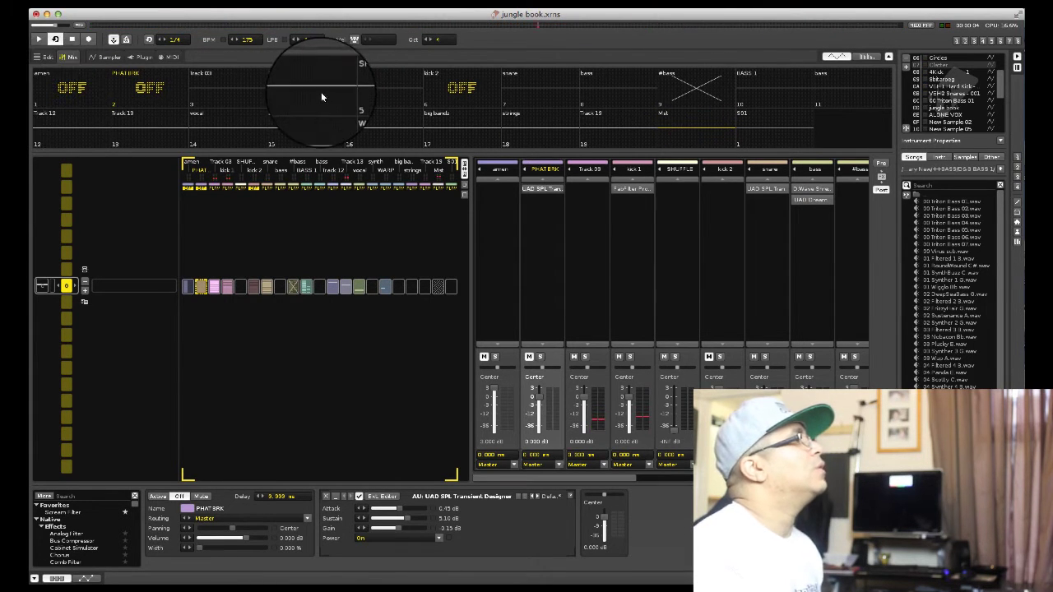
left_click(247, 88)
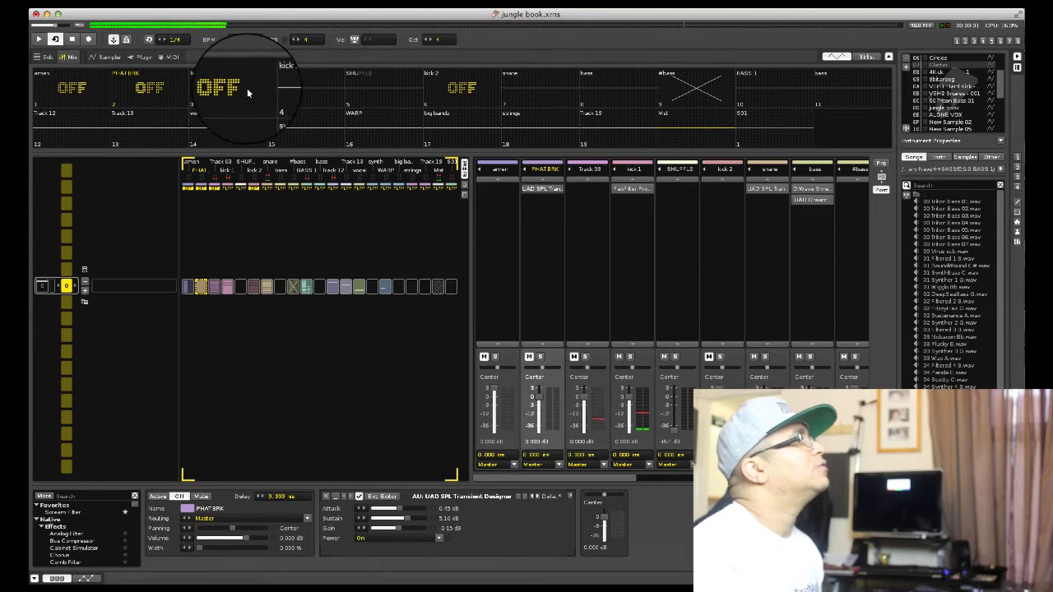
left_click(251, 89)
left_click(473, 85)
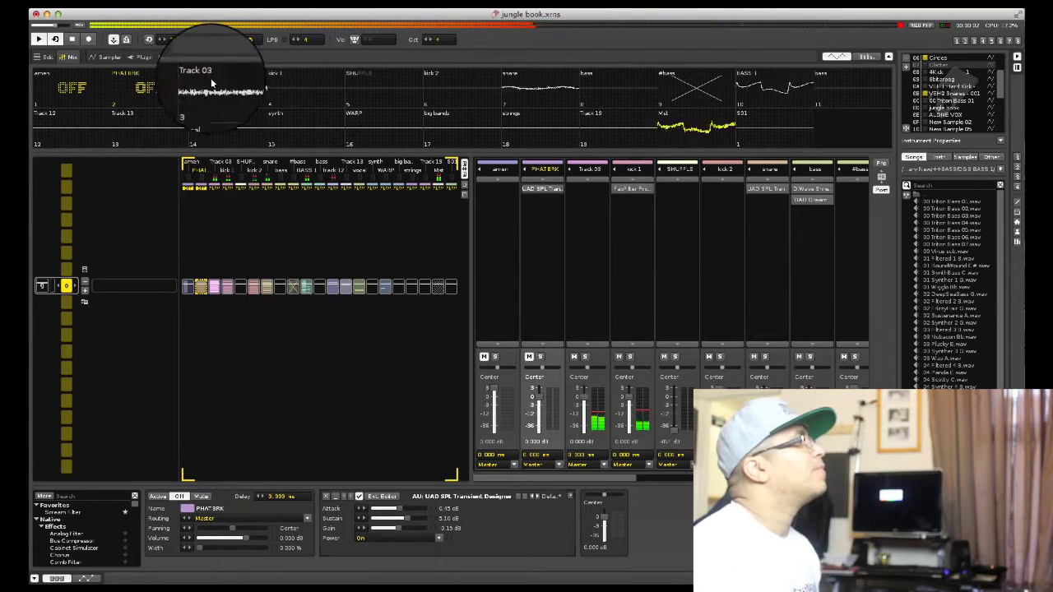
Step: Reactivate the PHAT BRK and amen tracks through their scopes, listen to the full pattern and stop playback
left_click(150, 88)
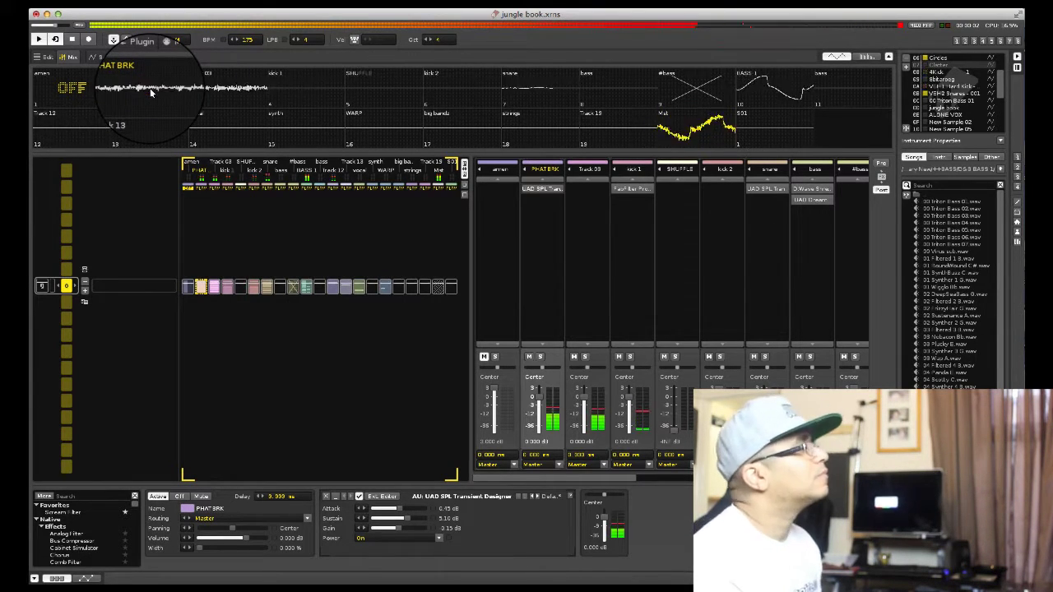
left_click(90, 88)
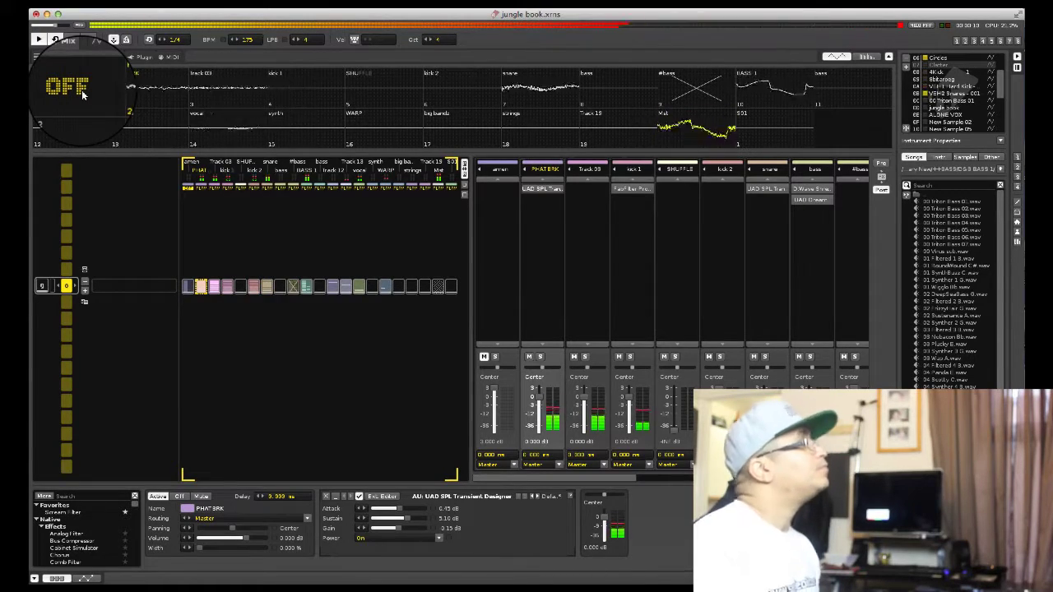
left_click(81, 90)
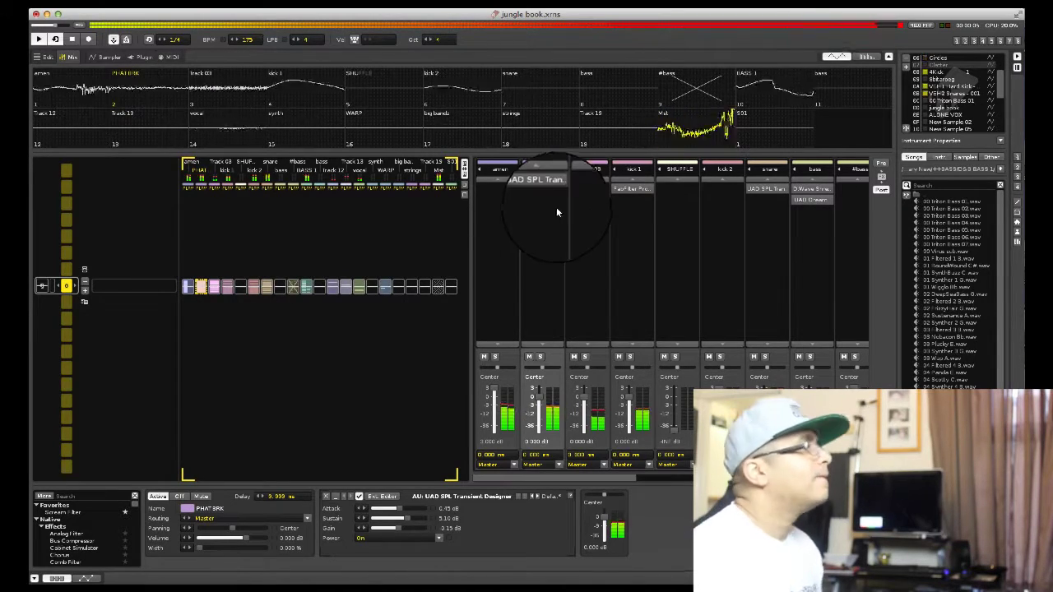
key("space")
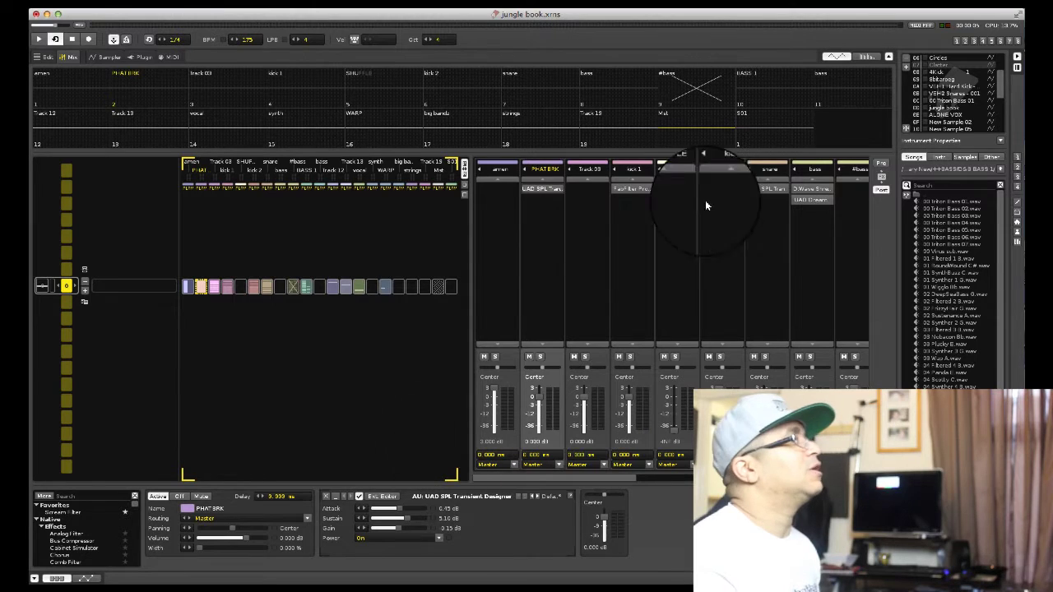
Step: Mute every filled block except amen in the pattern matrix, from PHAT BRK through WARP, and start playback
left_click(201, 286)
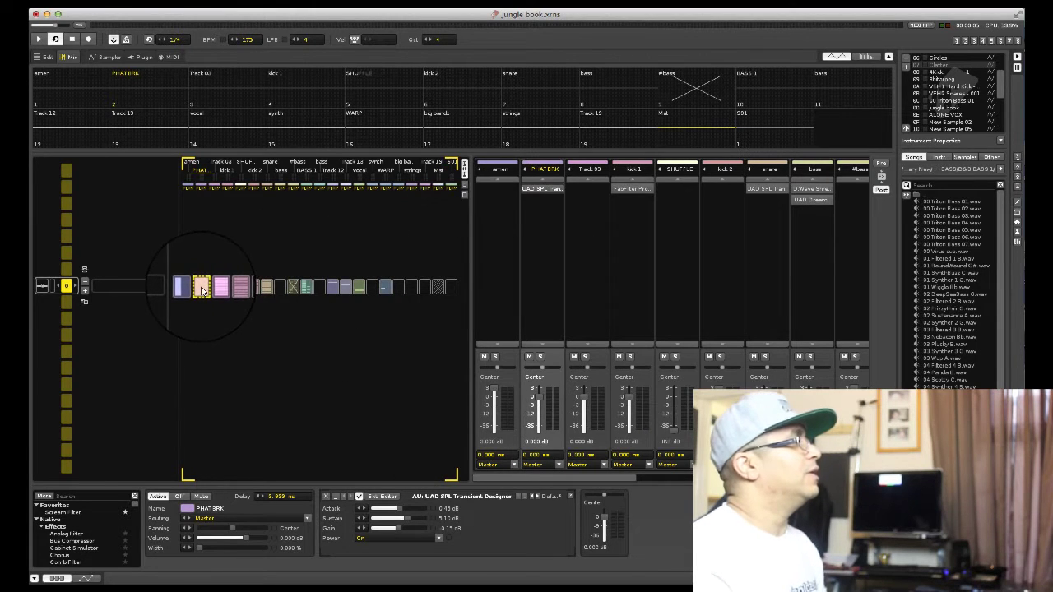
left_click(215, 288)
left_click(232, 288)
left_click(251, 288)
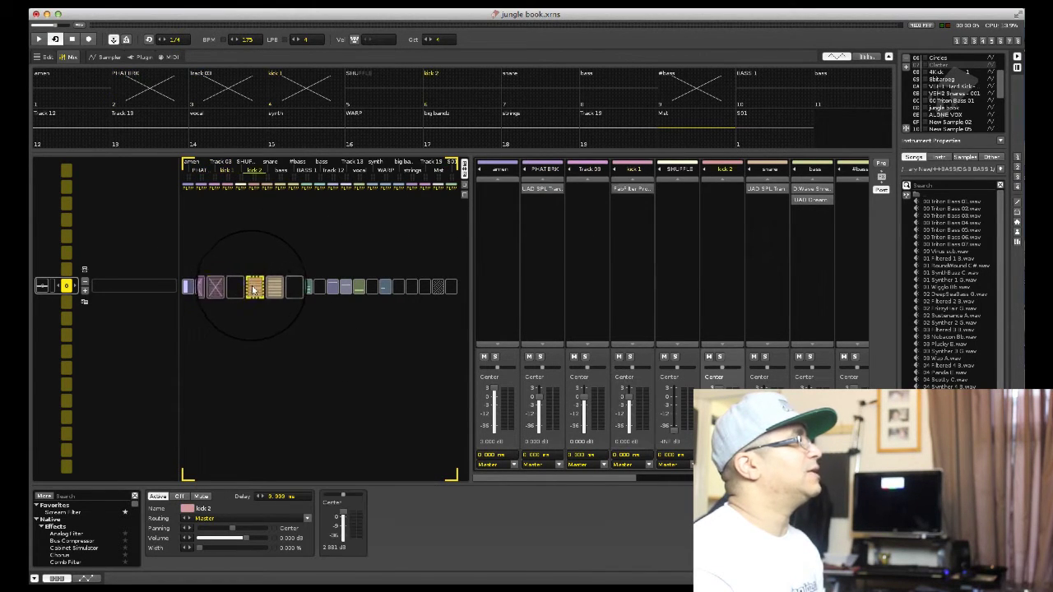
left_click(271, 292)
left_click(295, 289)
left_click(332, 292)
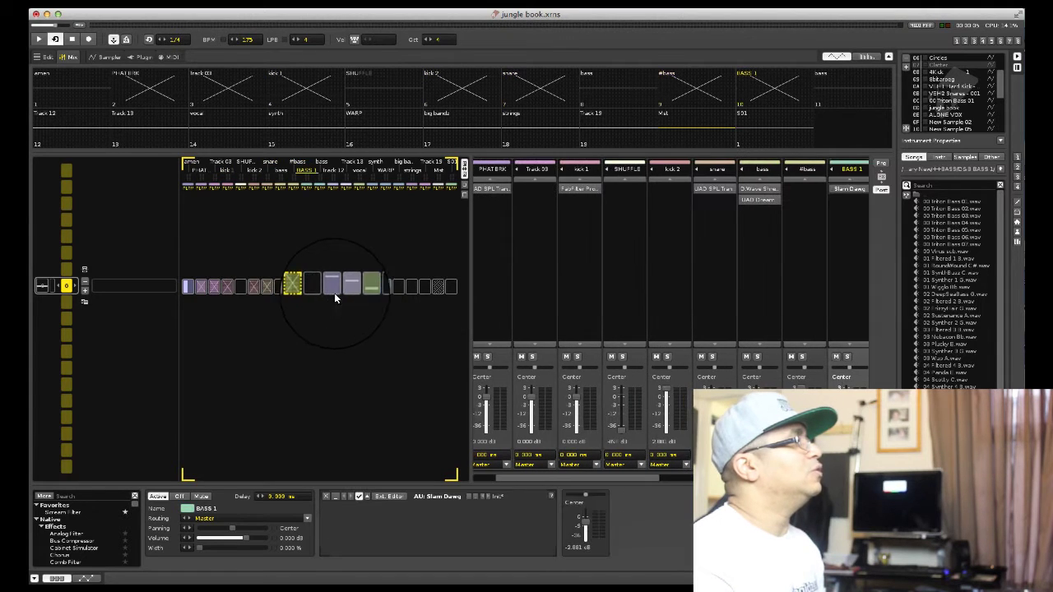
left_click(346, 290)
left_click(358, 290)
left_click(370, 290)
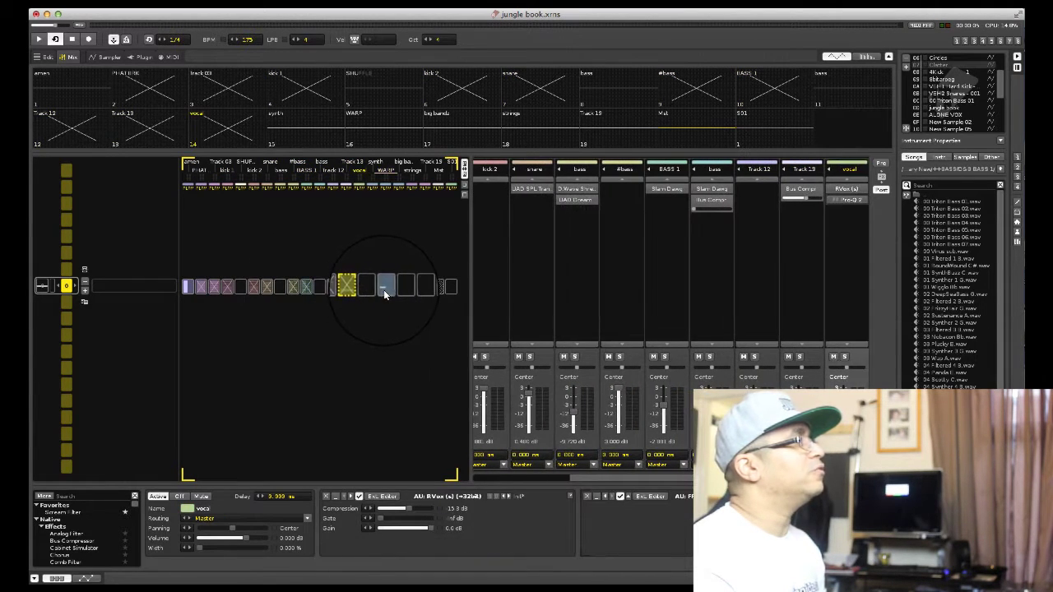
left_click(383, 289)
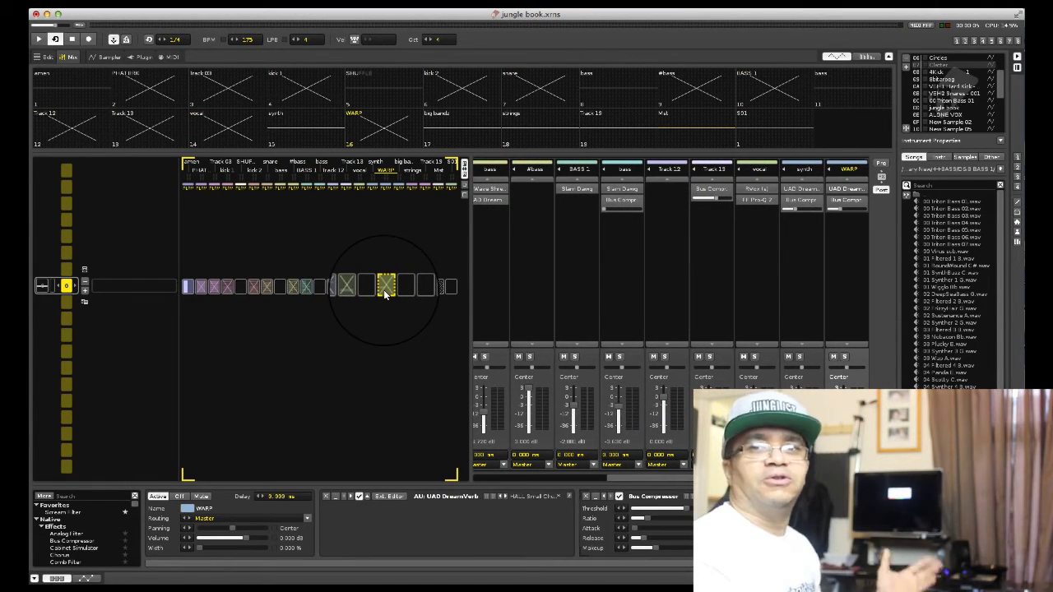
key("space")
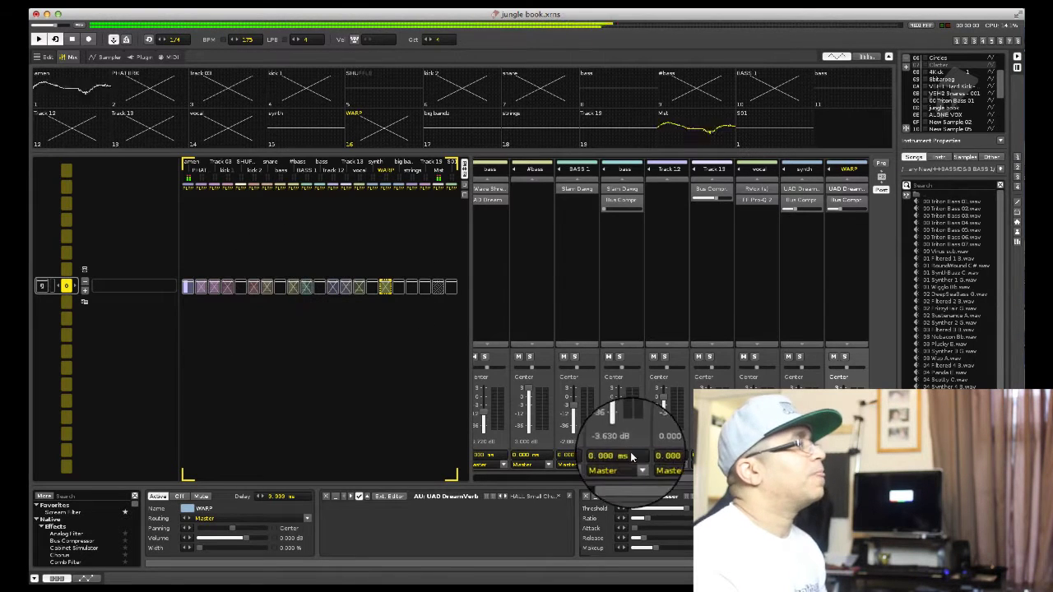
Step: Clone pattern 0, unmute PHAT BRK in the copy, and play the sequence from pattern 0
scroll(654, 479, "left", 10)
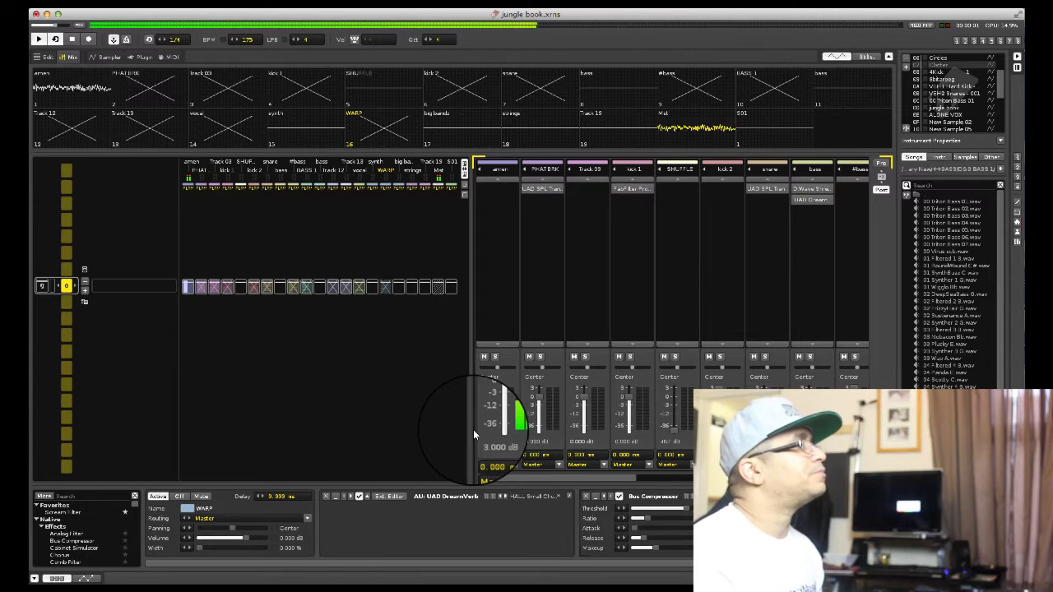
left_click(83, 301)
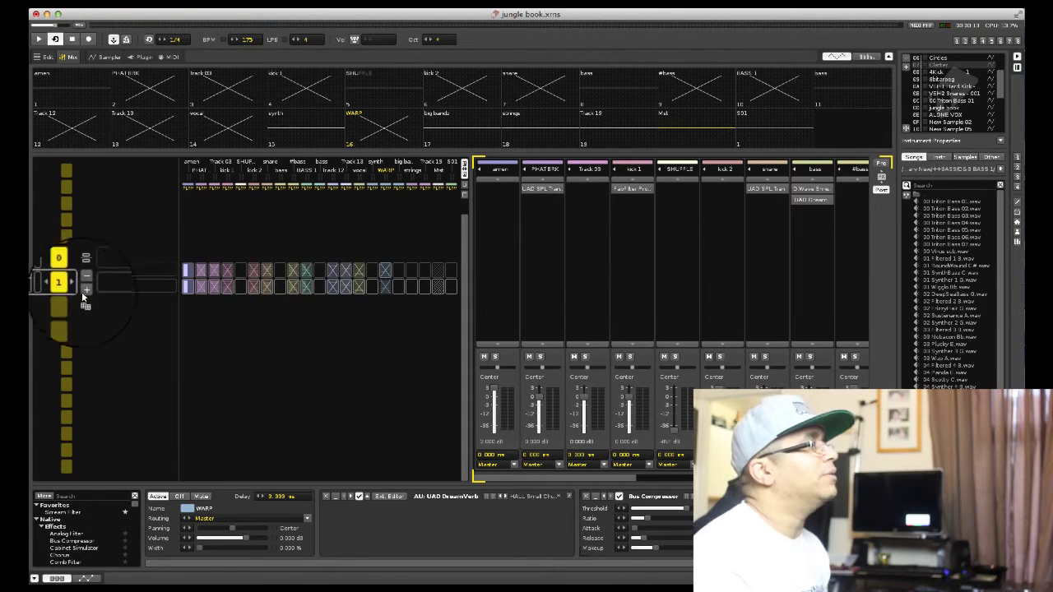
key("space")
left_click(199, 287)
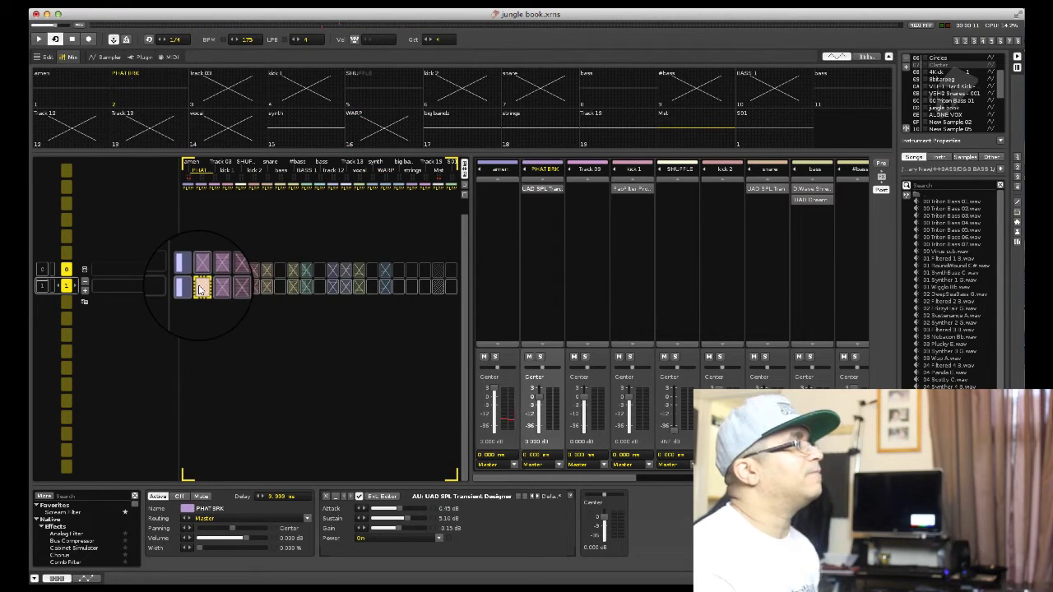
left_click(43, 272)
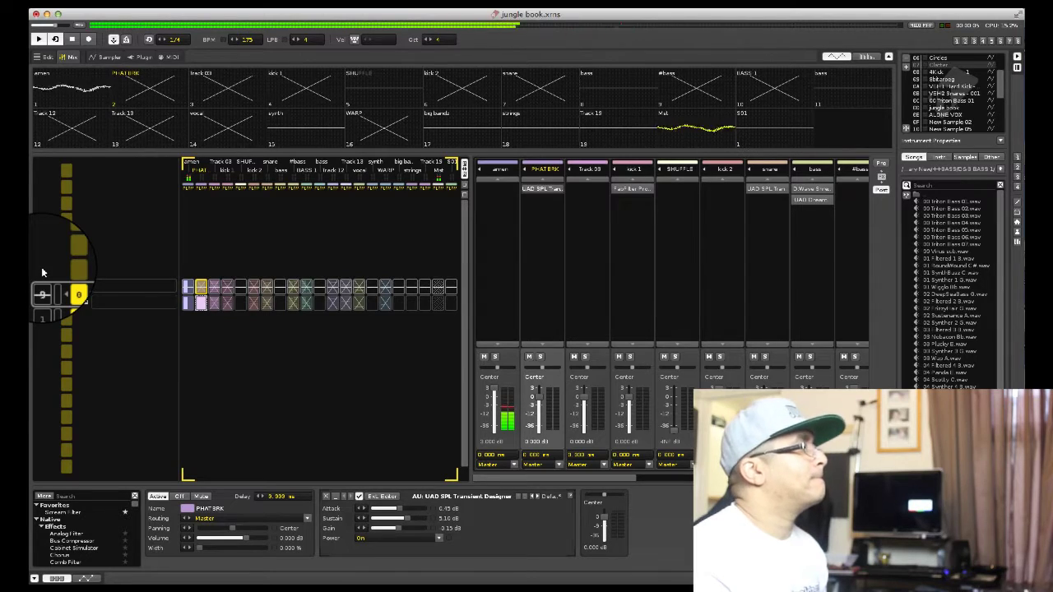
Step: Switch from the mixer to the pattern editor, restart playback, and show the pattern matrix beside it
left_click(957, 42)
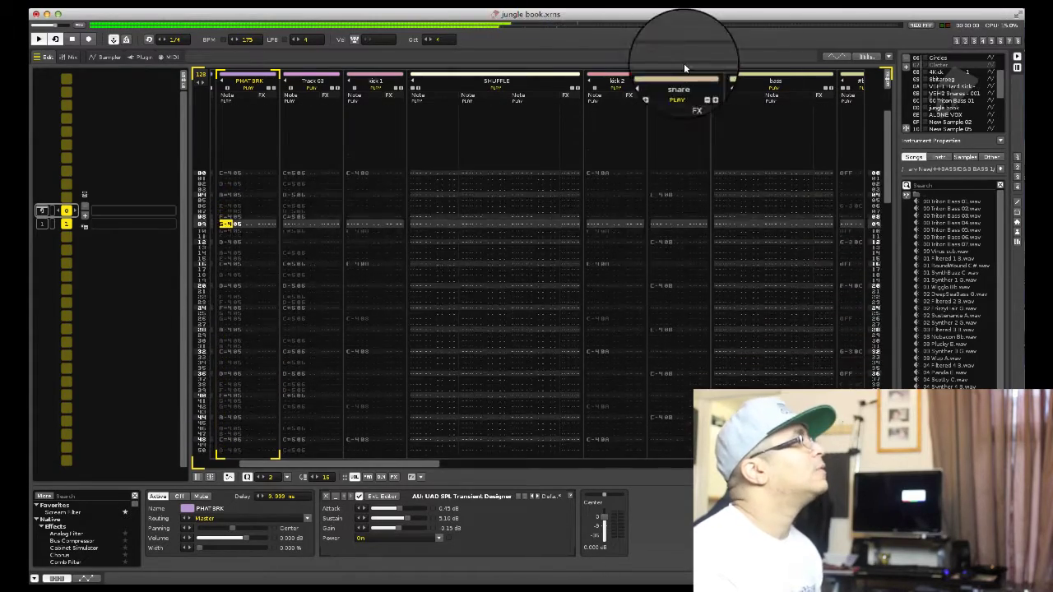
left_click(72, 39)
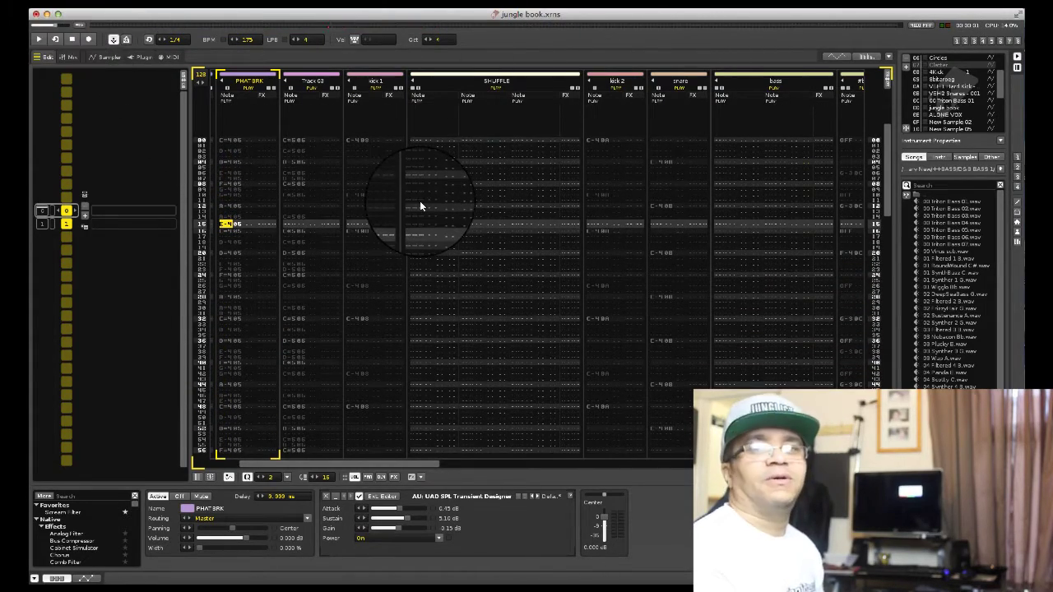
key("space")
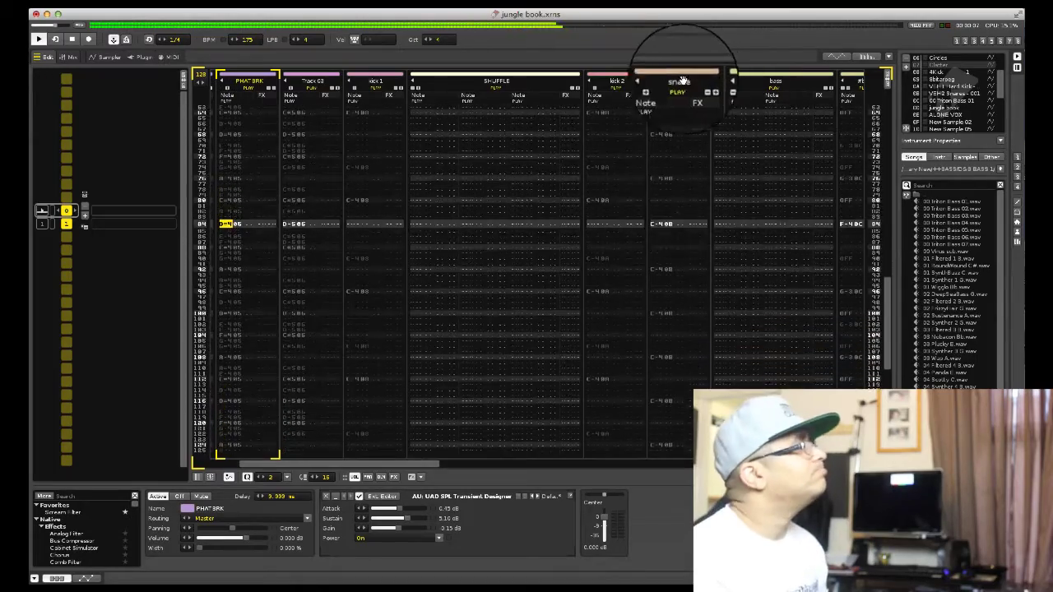
left_click(184, 79)
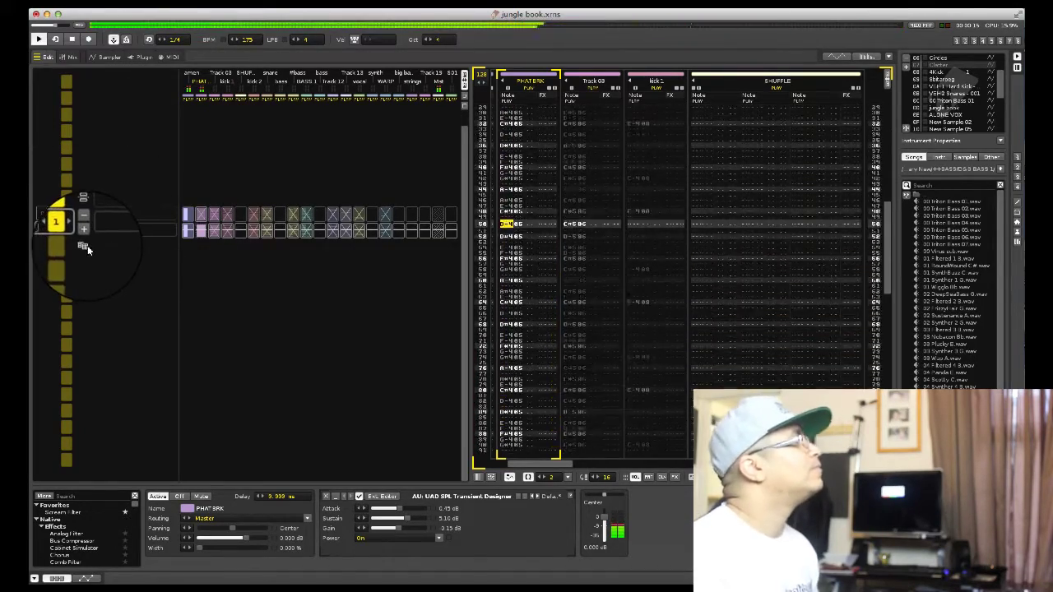
Step: Clone pattern 1 and unmute Track 03, kick 1 and kick 2 in the copy, testing with playback from pattern 1
left_click(85, 247)
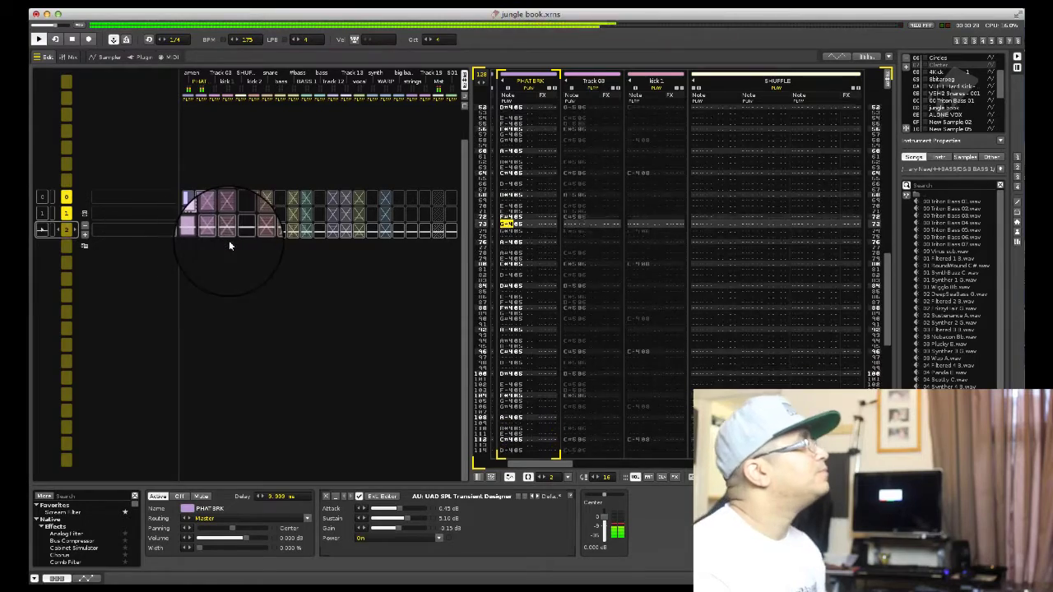
left_click(216, 232)
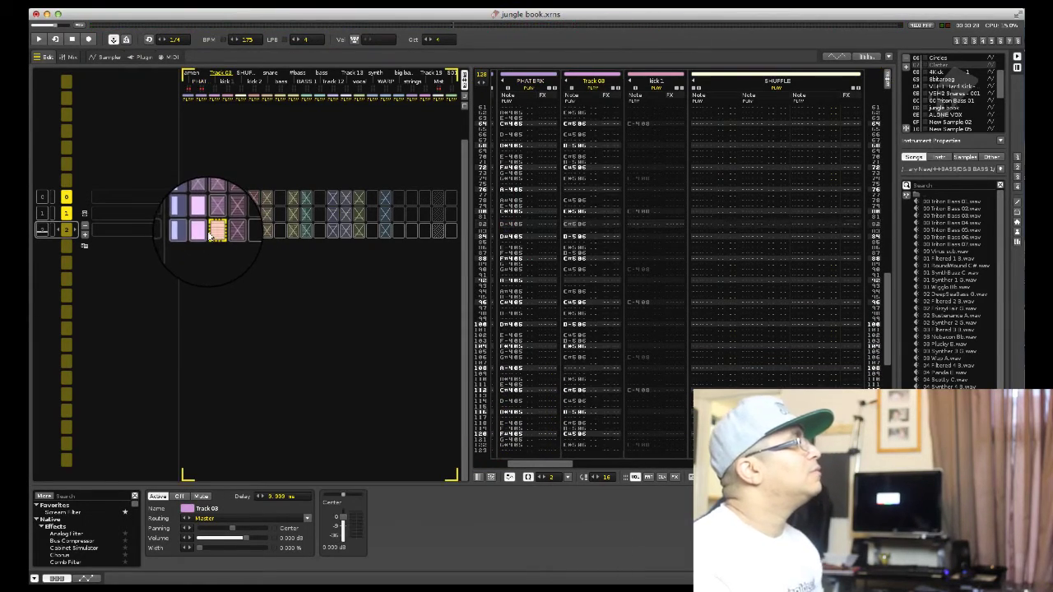
left_click(40, 212)
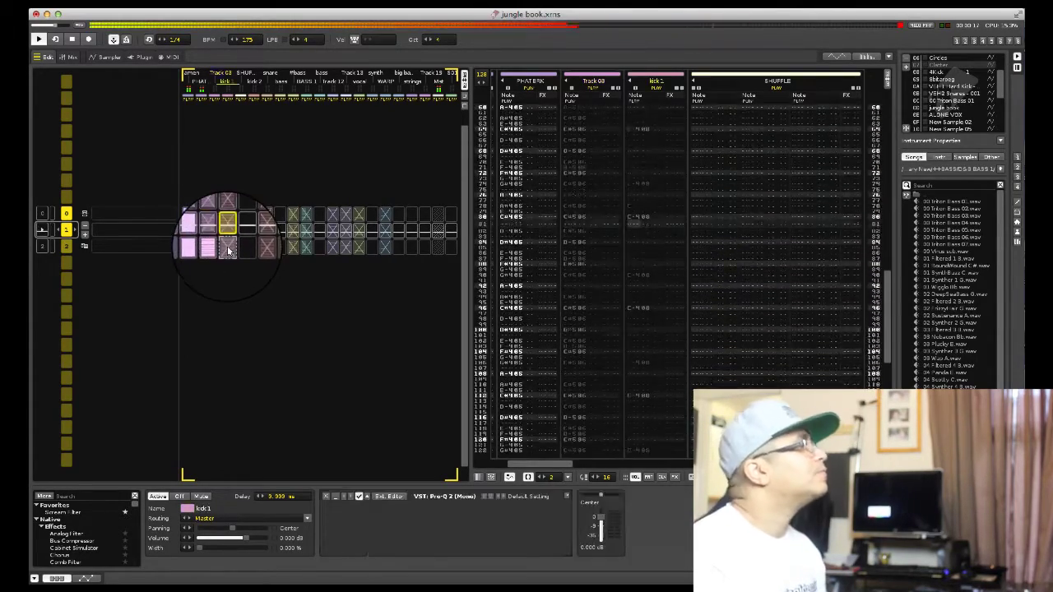
left_click(255, 255)
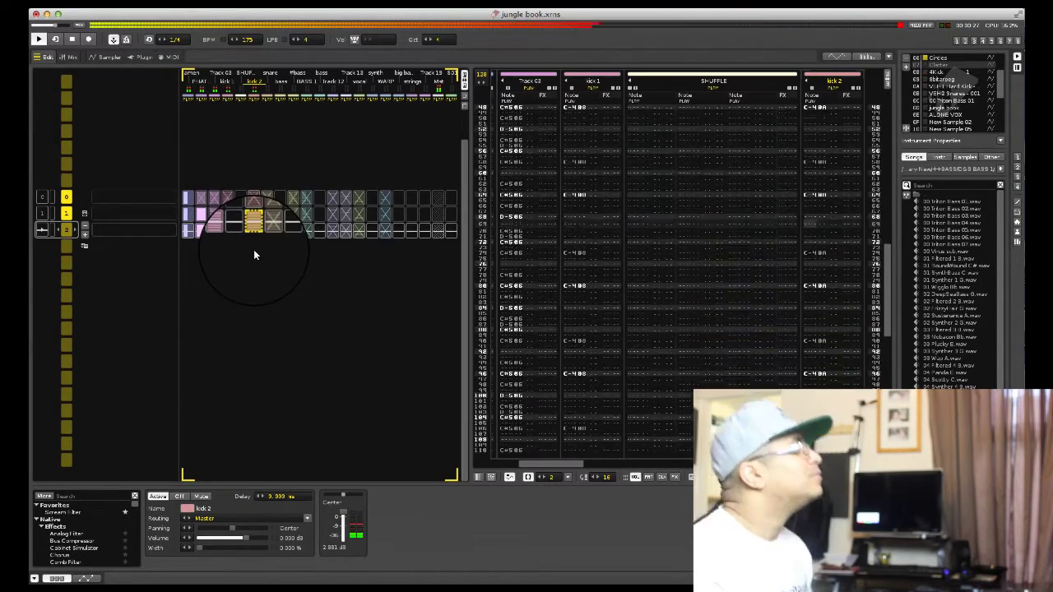
Step: Clone pattern 2 and, in the copy, mute amen and unmute vocal while testing playback
left_click(88, 247)
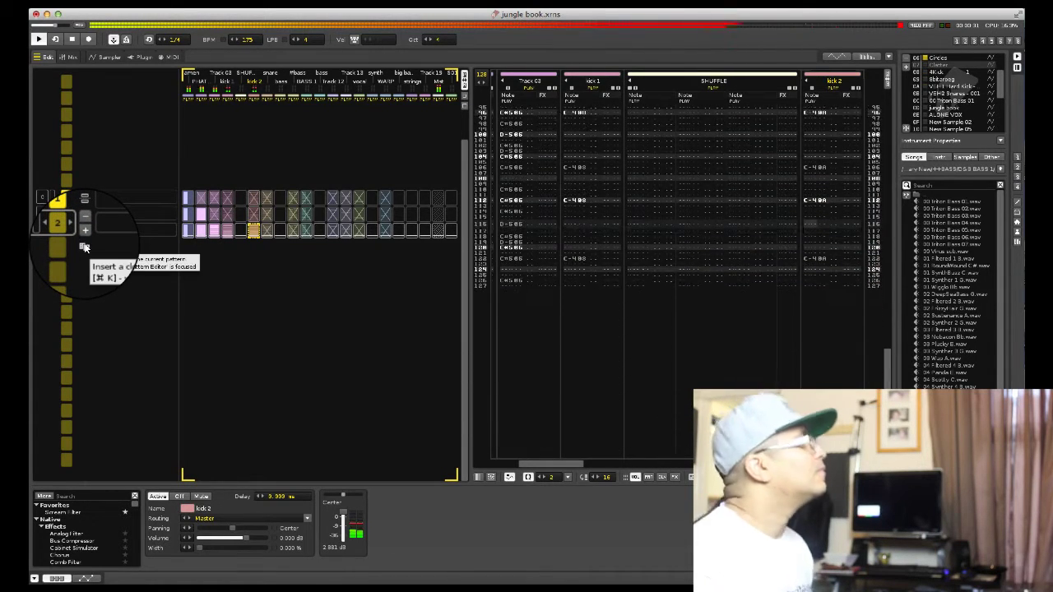
left_click(84, 247)
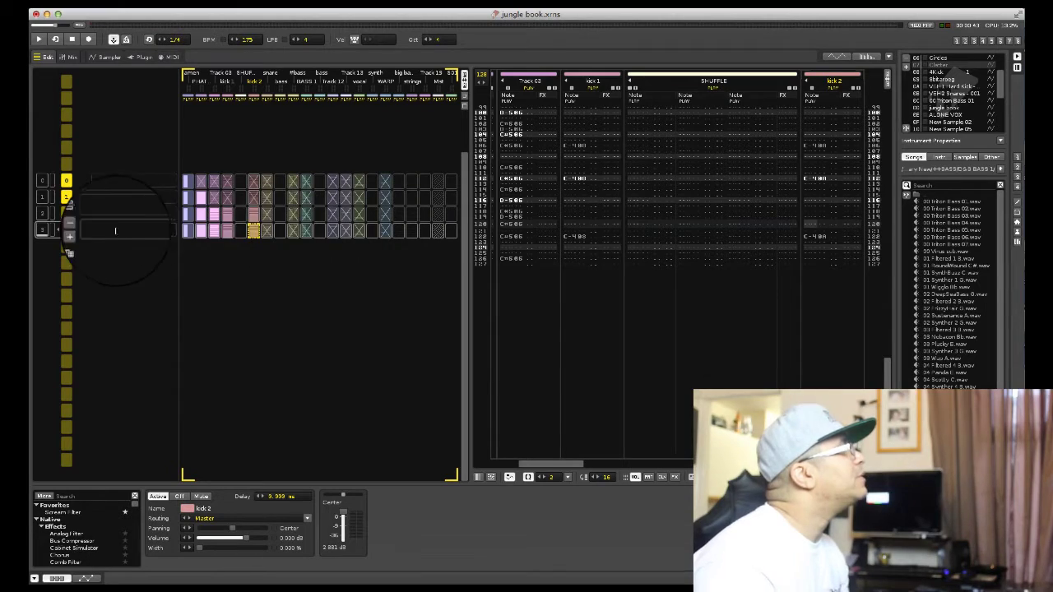
left_click(189, 234)
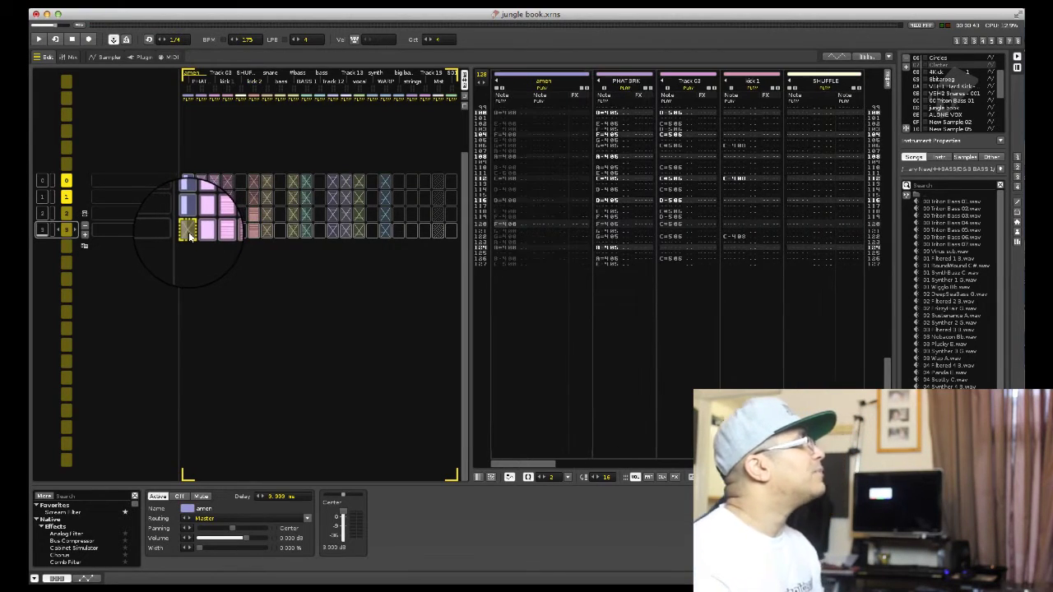
key("space")
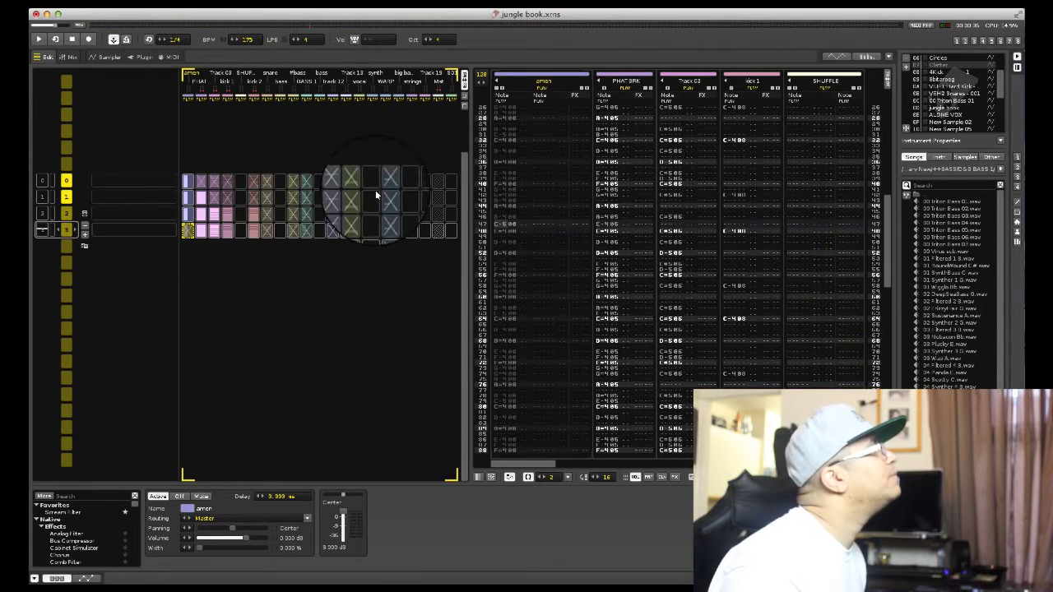
left_click(355, 233)
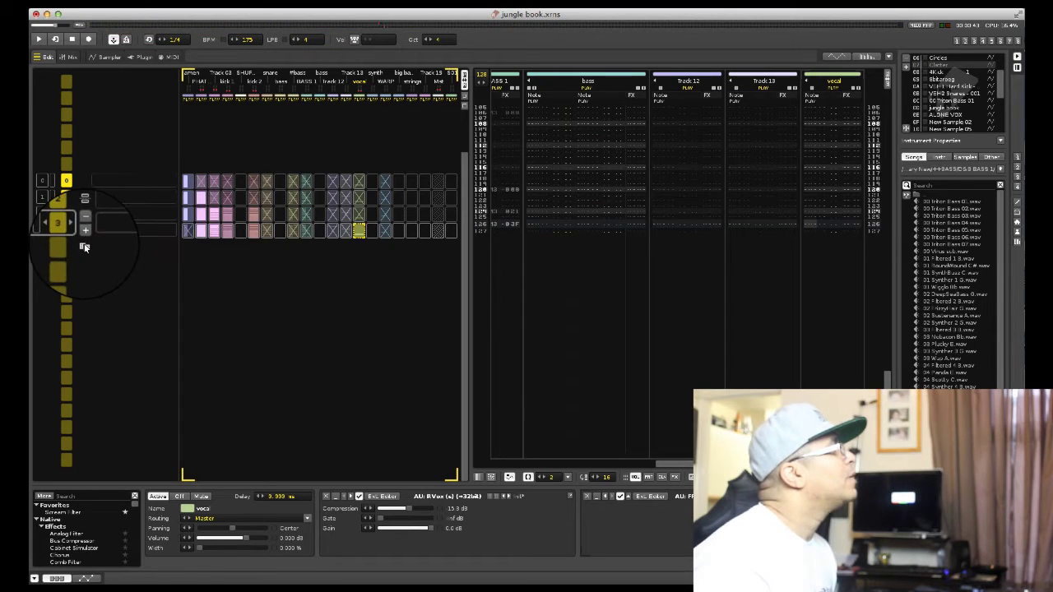
Step: Clone pattern 3 and unmute the snare and #bass blocks in the copy
left_click(186, 227)
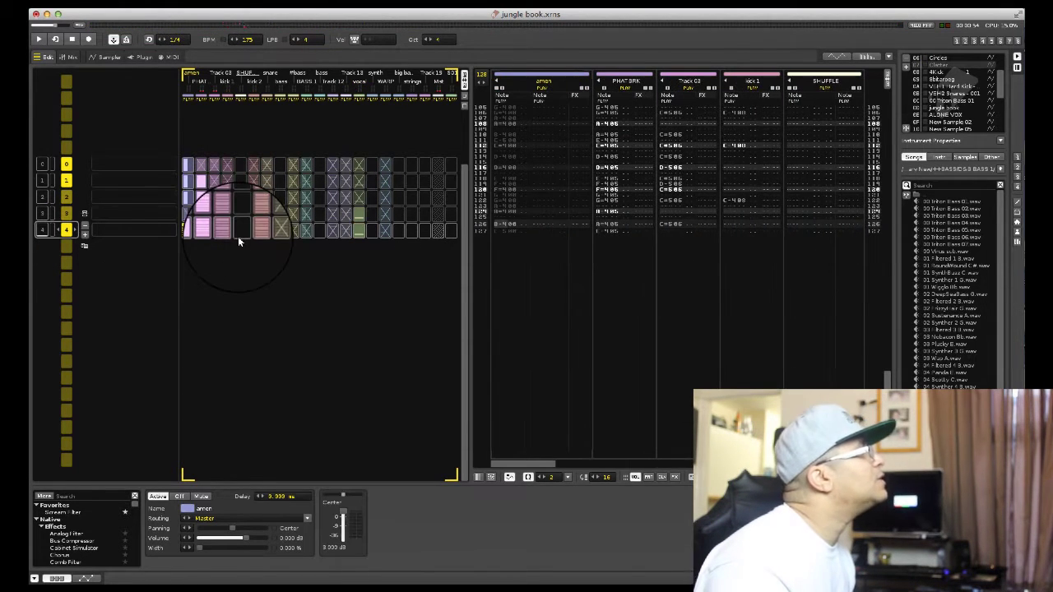
left_click(266, 231)
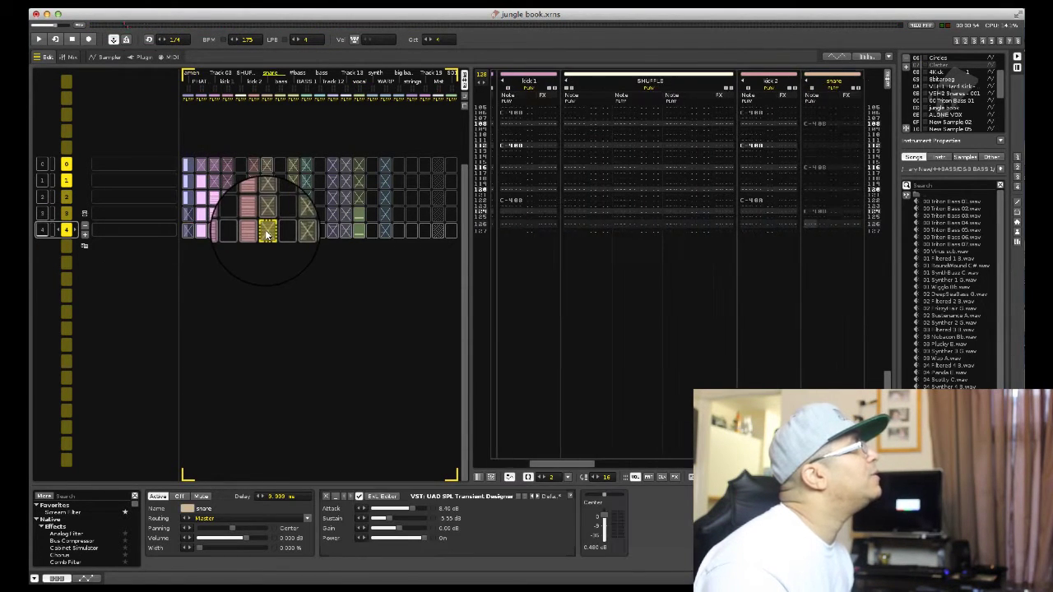
left_click(294, 234)
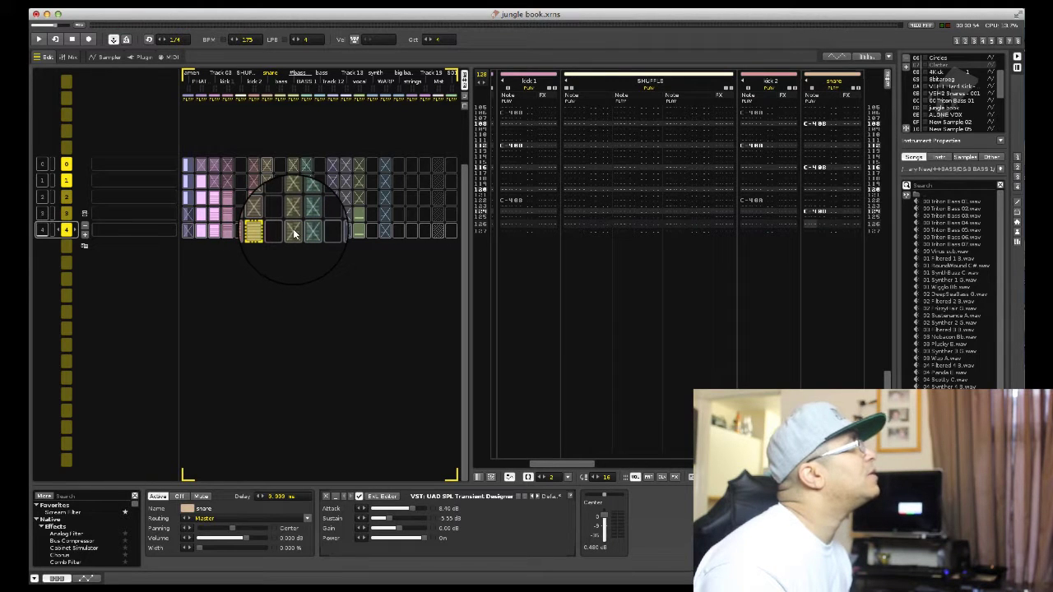
left_click(294, 233)
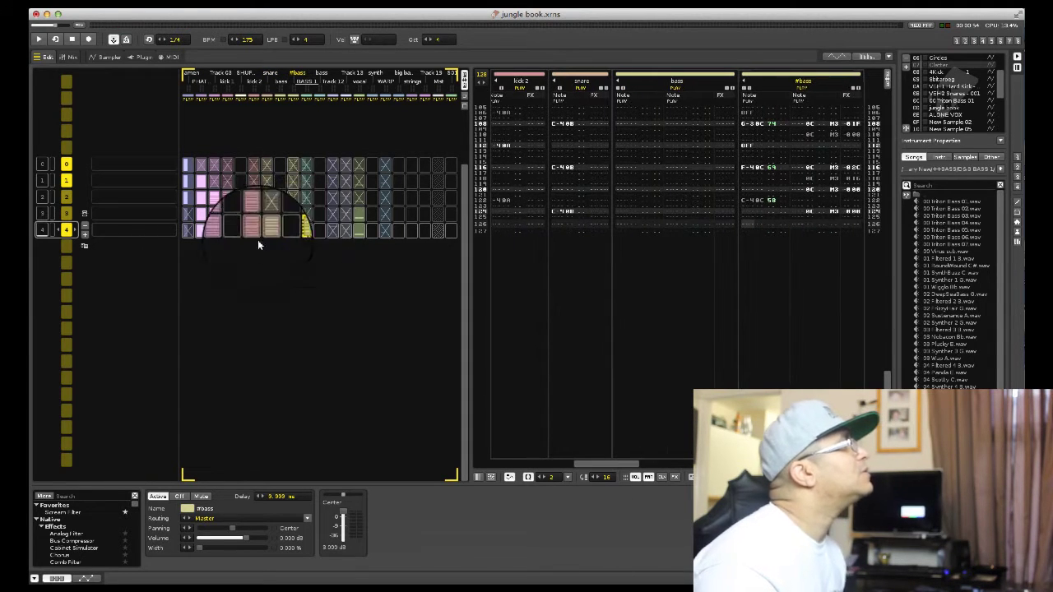
Step: Audition pattern 4, mute #bass again and unmute BASS 1 in its place
key("space")
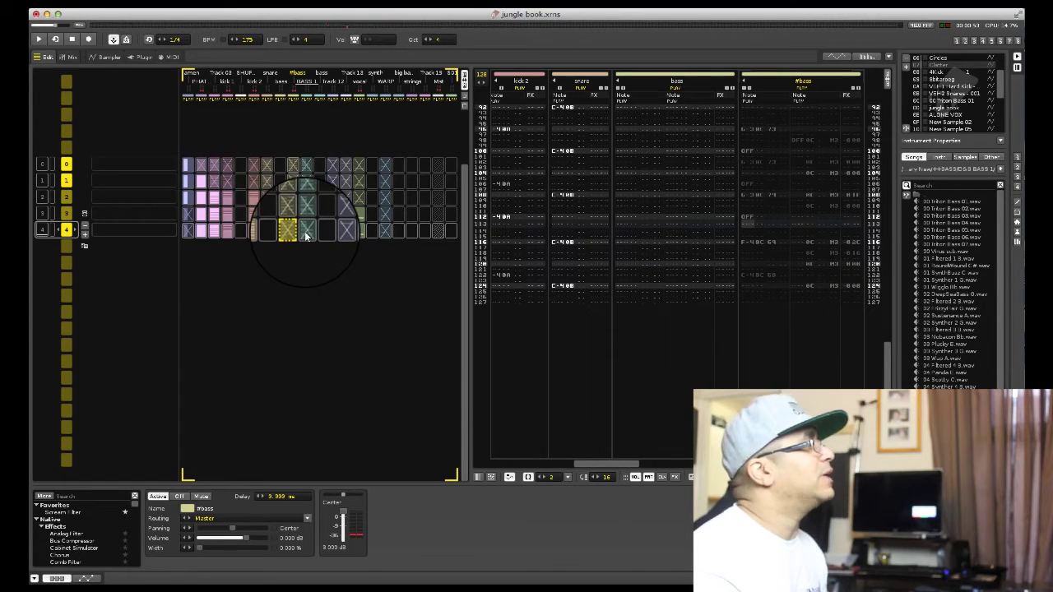
left_click(306, 234)
key("space")
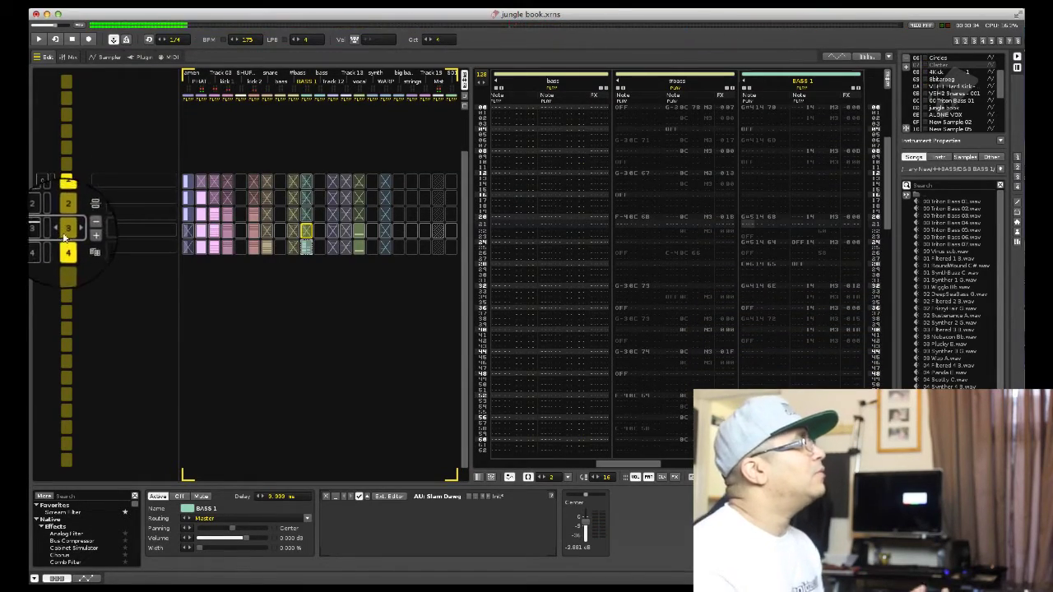
Step: Bring the first tracks into the pattern editor and make pattern 3 unique in the sequence
left_click_drag(625, 464, 517, 466)
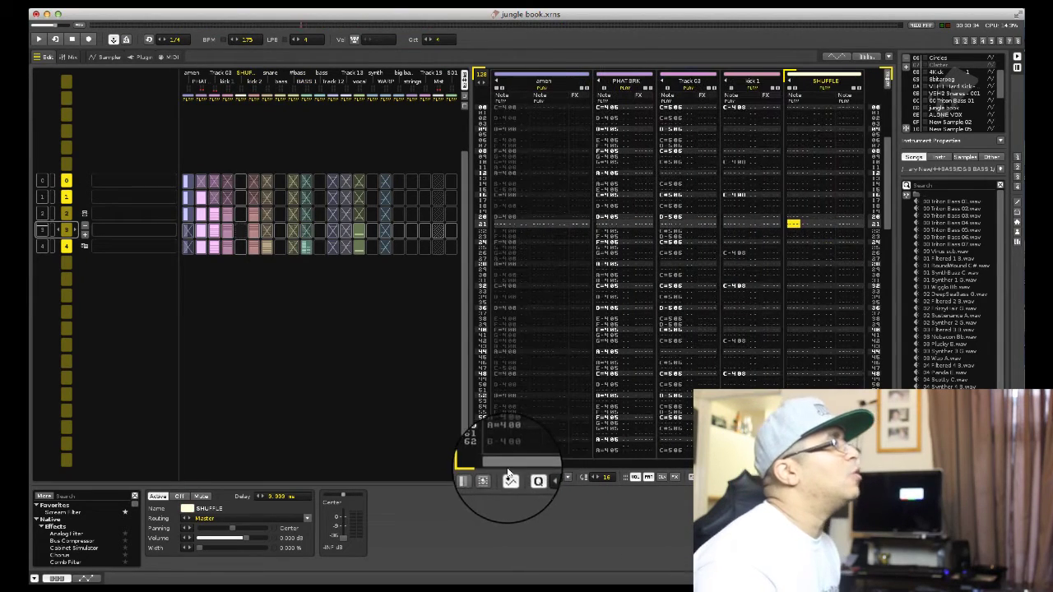
right_click(68, 232)
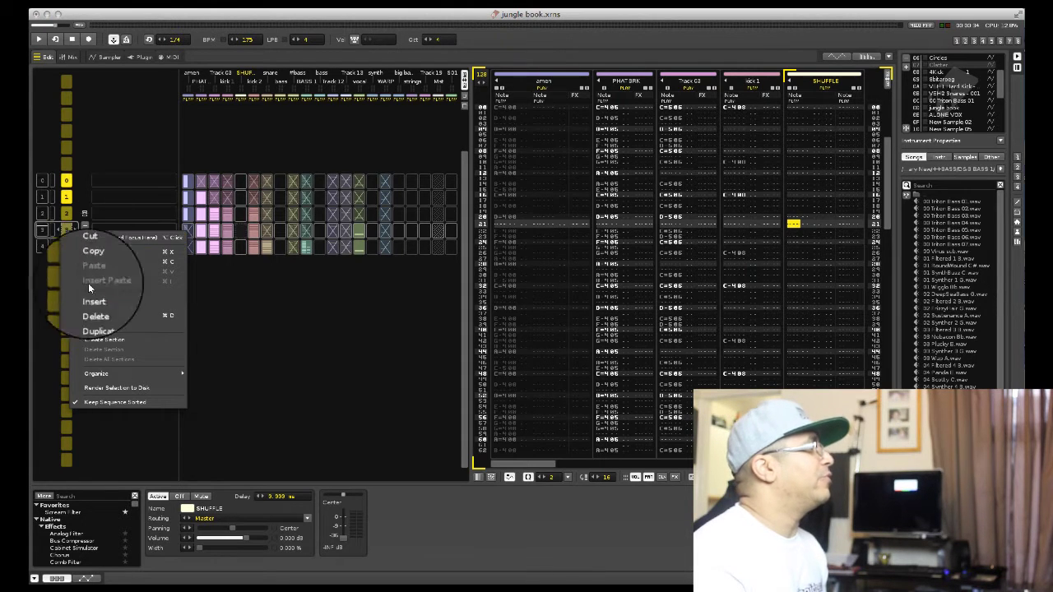
mouse_move(115, 373)
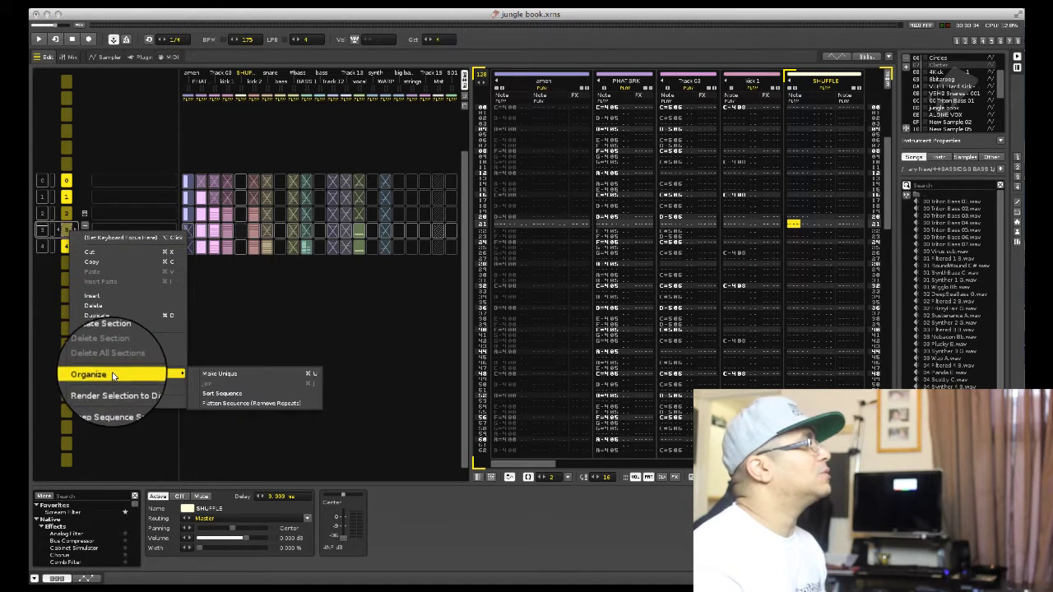
left_click(254, 378)
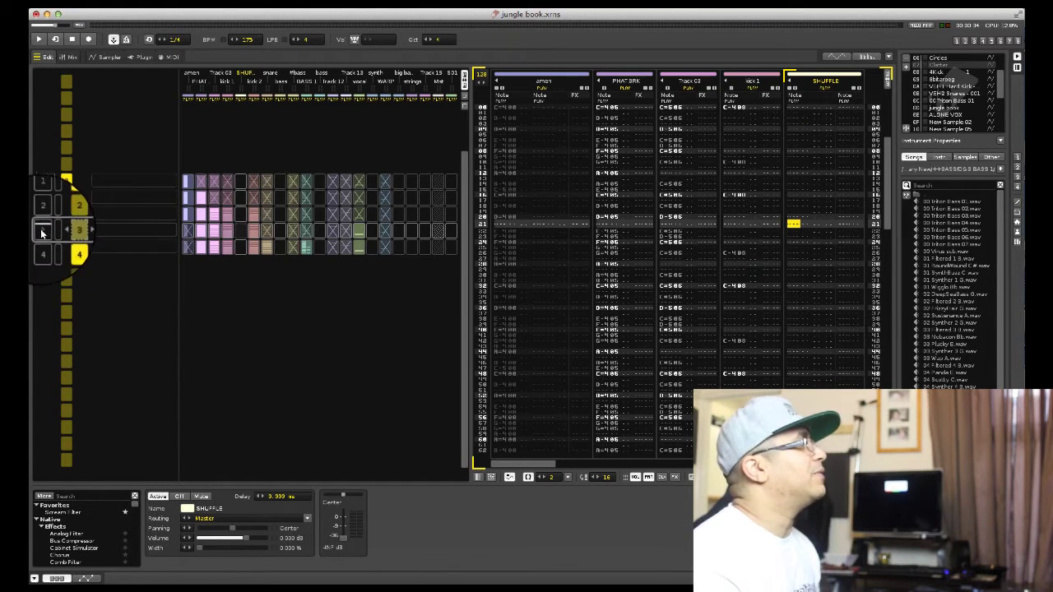
Step: Play pattern 3, place the cursor in its PHAT BRK note column, and enable edit mode
key("space")
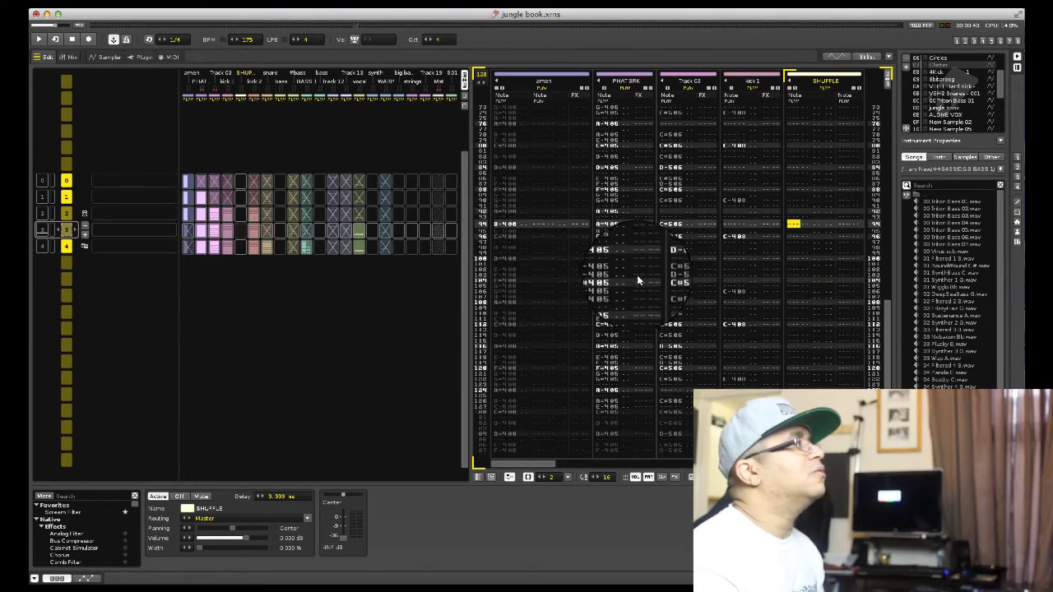
left_click(605, 253)
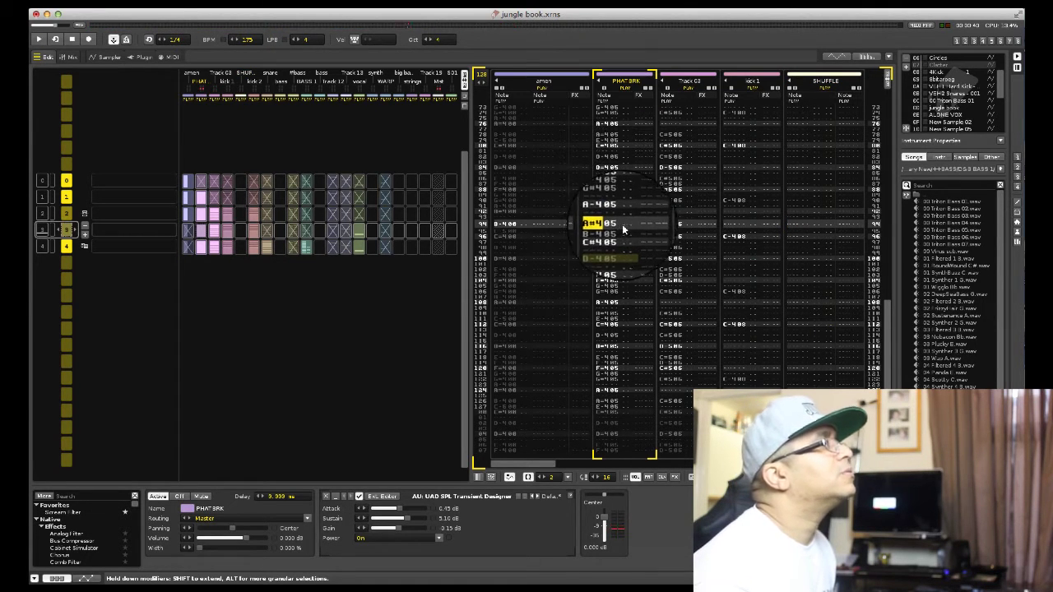
scroll(949, 99, "up", 5)
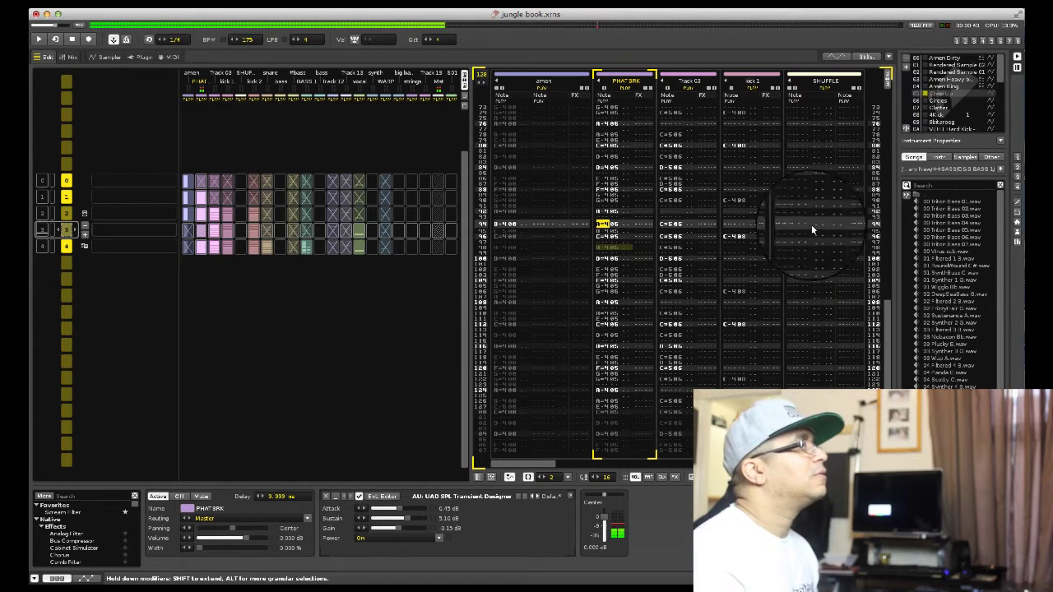
scroll(632, 264, "down", 2)
scroll(632, 264, "down", 3)
key("Escape")
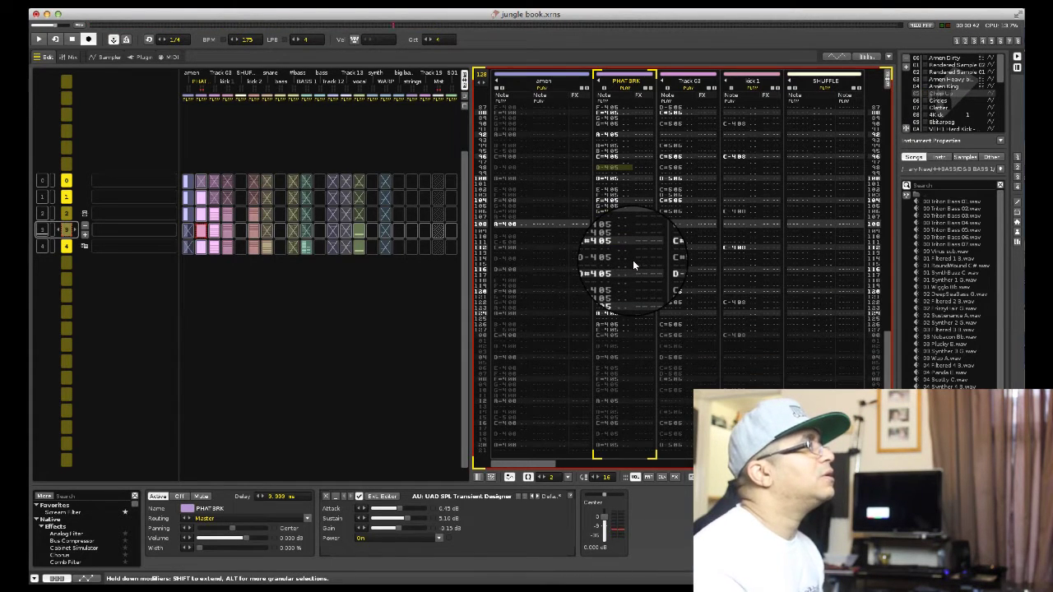
scroll(633, 264, "down", 5)
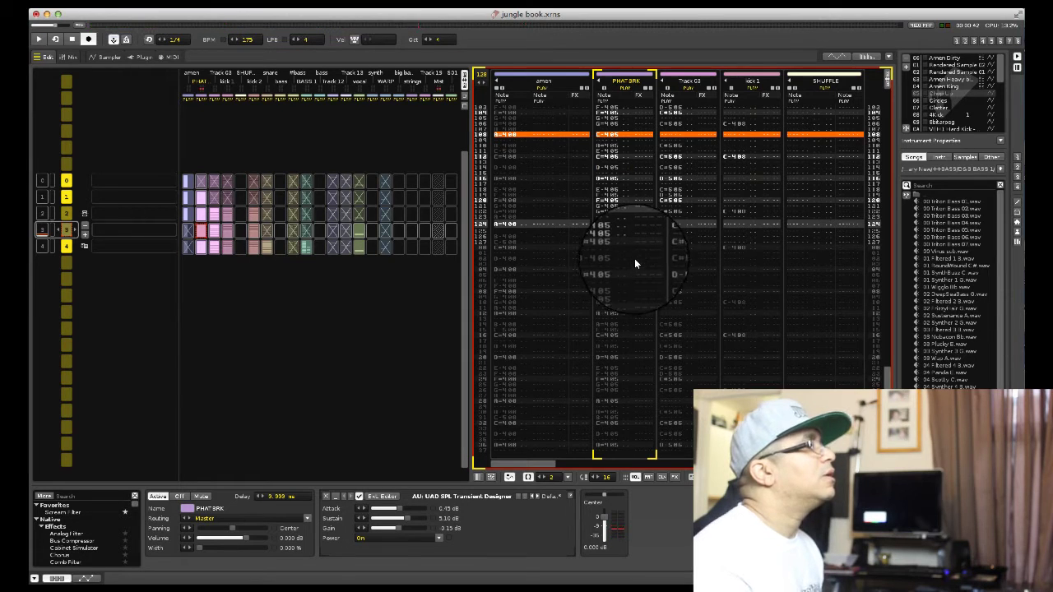
Step: Set the edit step to 1 and audition the PHAT BRK track in pattern 3
double_click(608, 477)
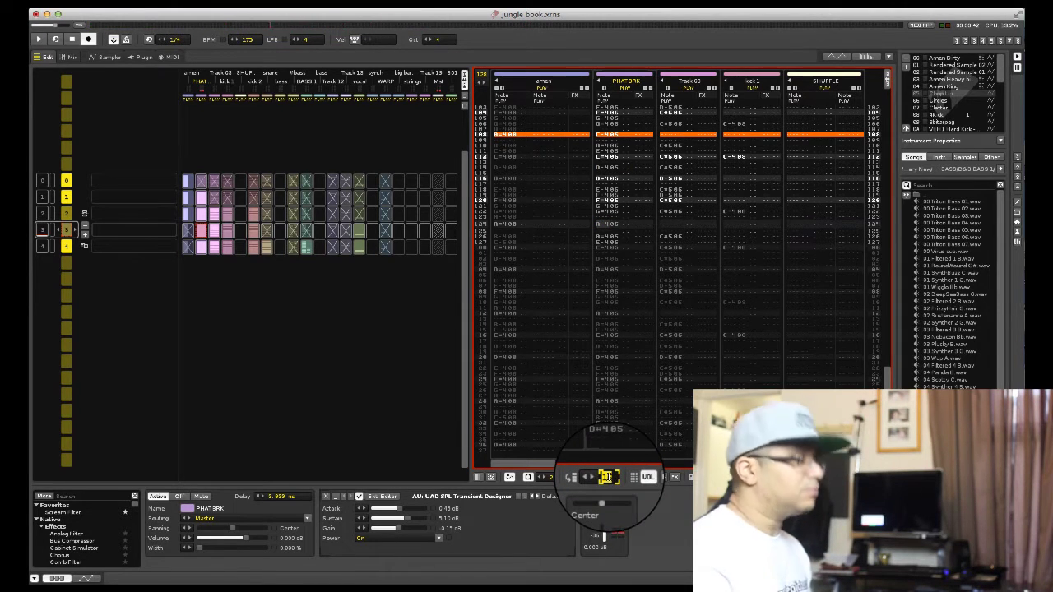
type("1")
key("Return")
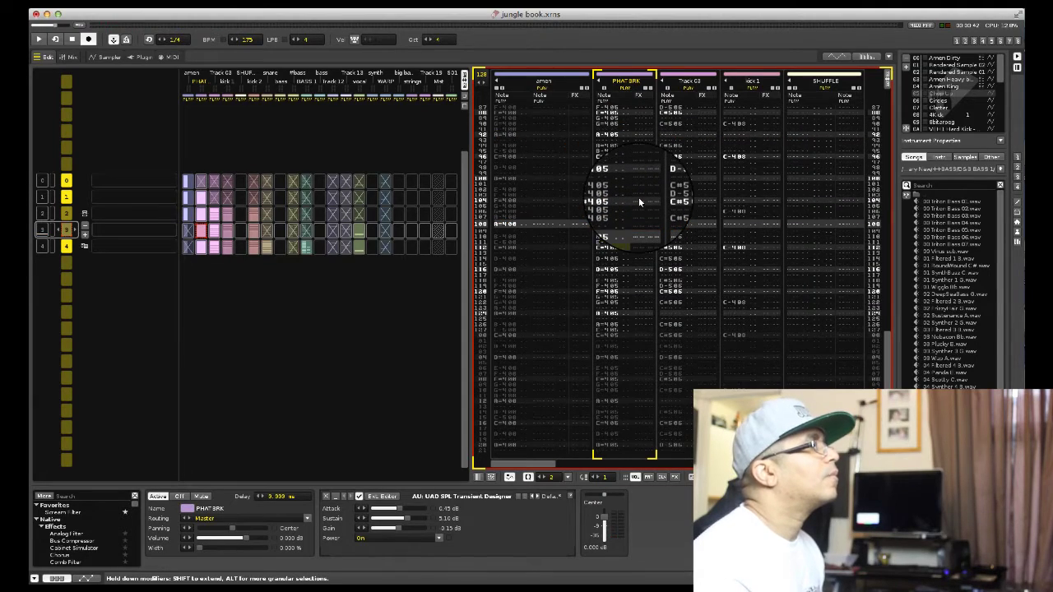
key("space")
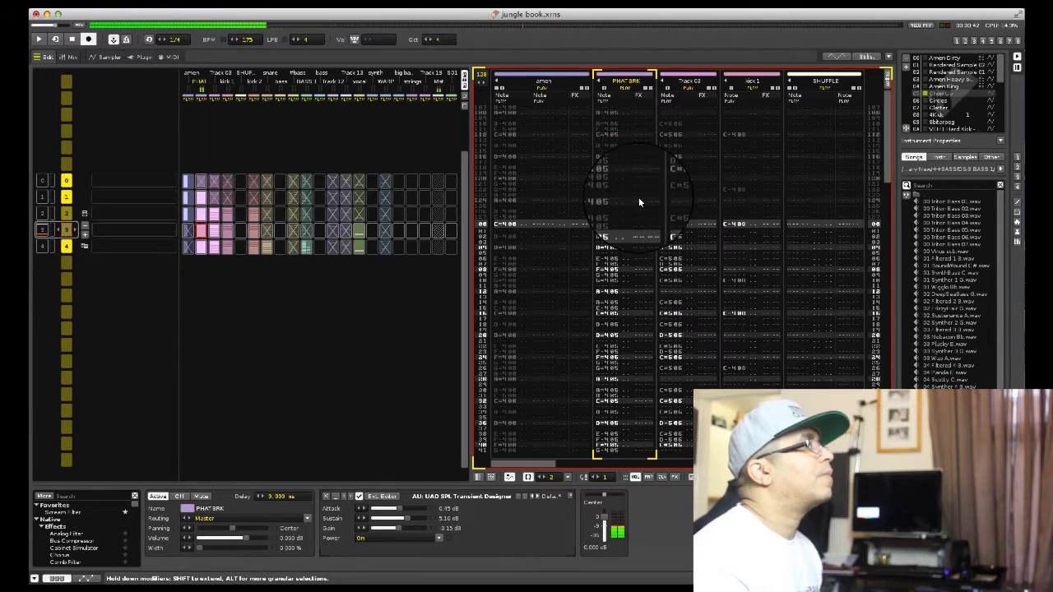
Step: Stop playback and enter the pitch-slide-up effect U10 at line 108 in PHAT BRK's effect column
key("space")
scroll(639, 201, "up", 1)
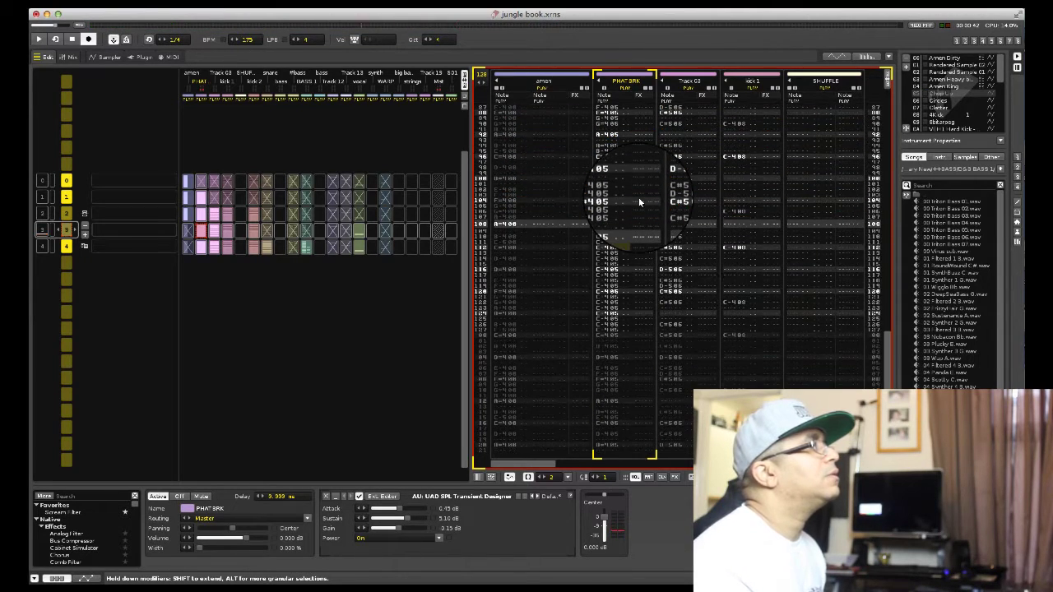
key("Right")
key("Right")
key("Right")
key("Right")
key("Right")
key("Right")
key("Right")
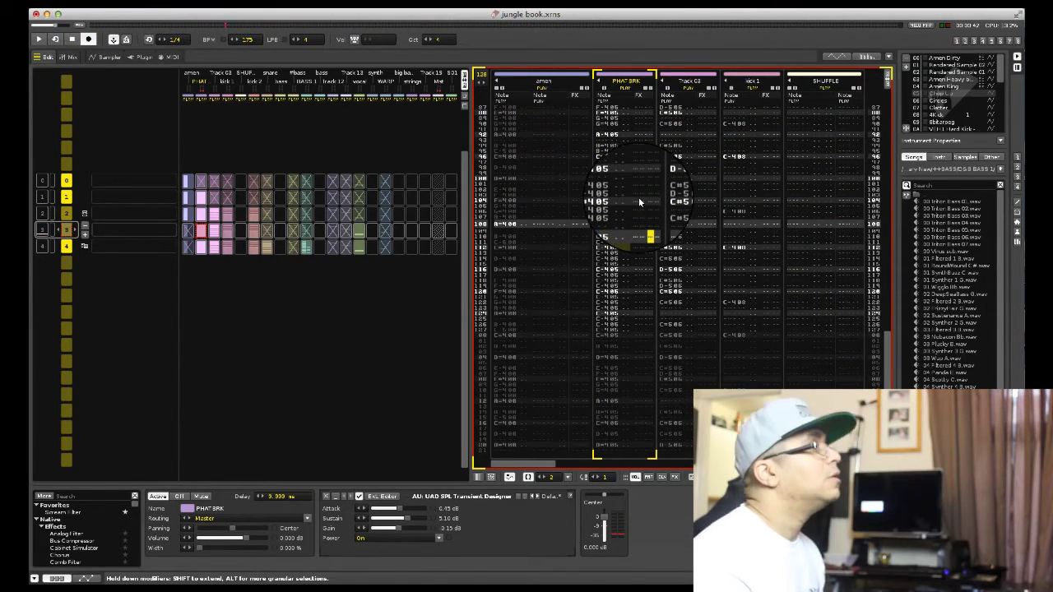
key("Escape")
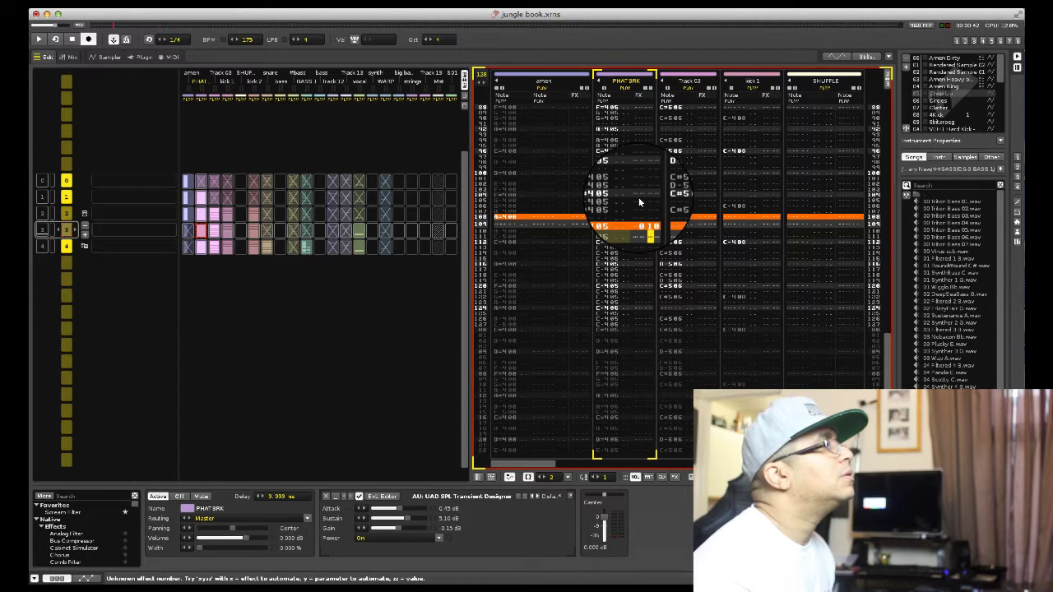
key("Escape")
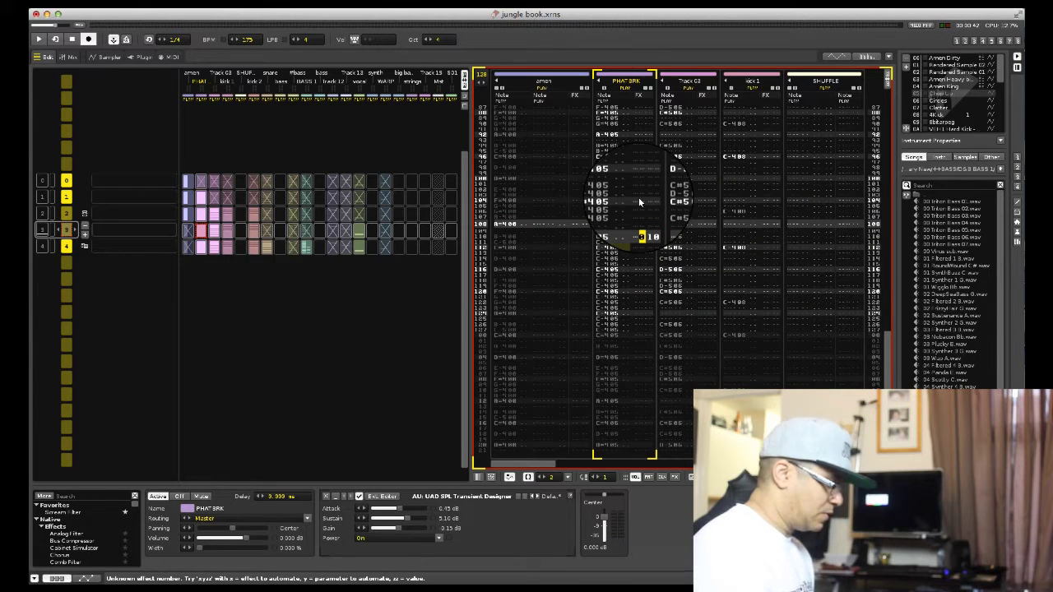
key("Escape")
type("u")
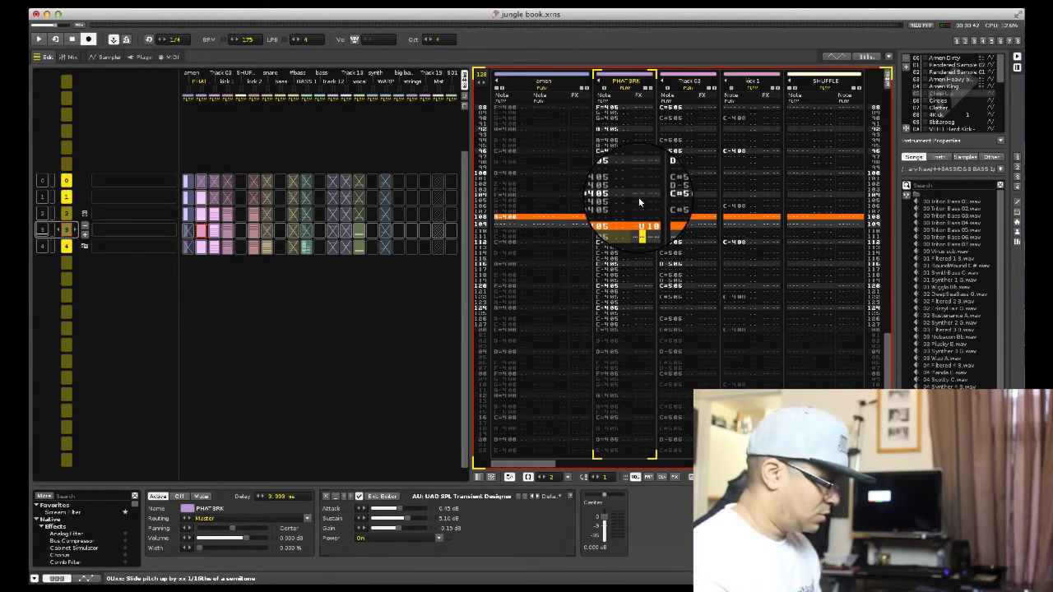
Step: Fill the PHAT BRK effect column below line 108 with the pitch-slide-up command U
key("u")
key("u")
key("u")
key("u")
key("u")
key("u")
key("u")
key("u")
key("u")
key("u")
key("u")
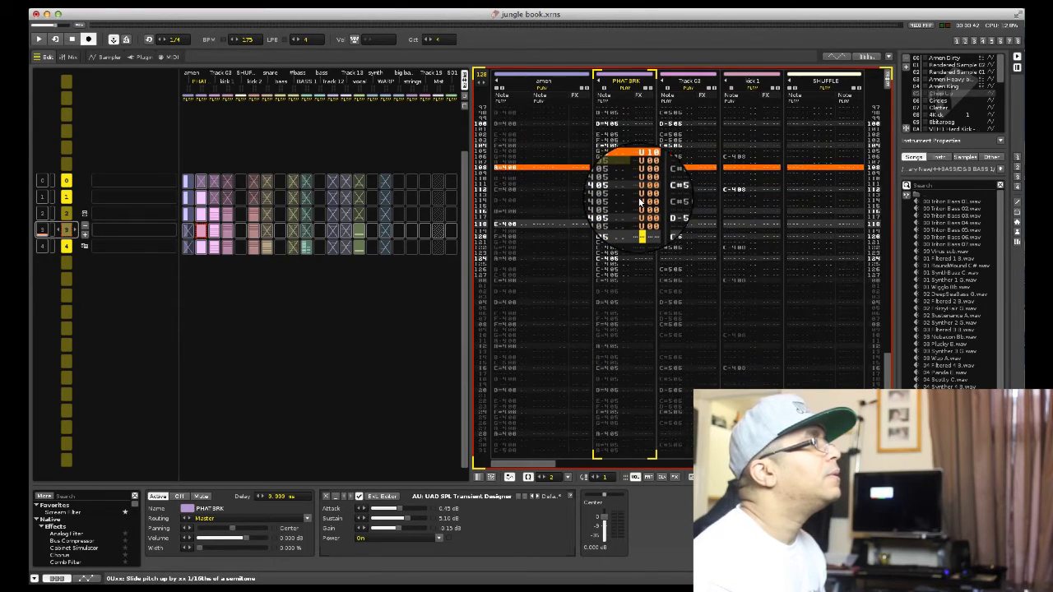
key("Up")
key("Up")
key("Up")
key("Up")
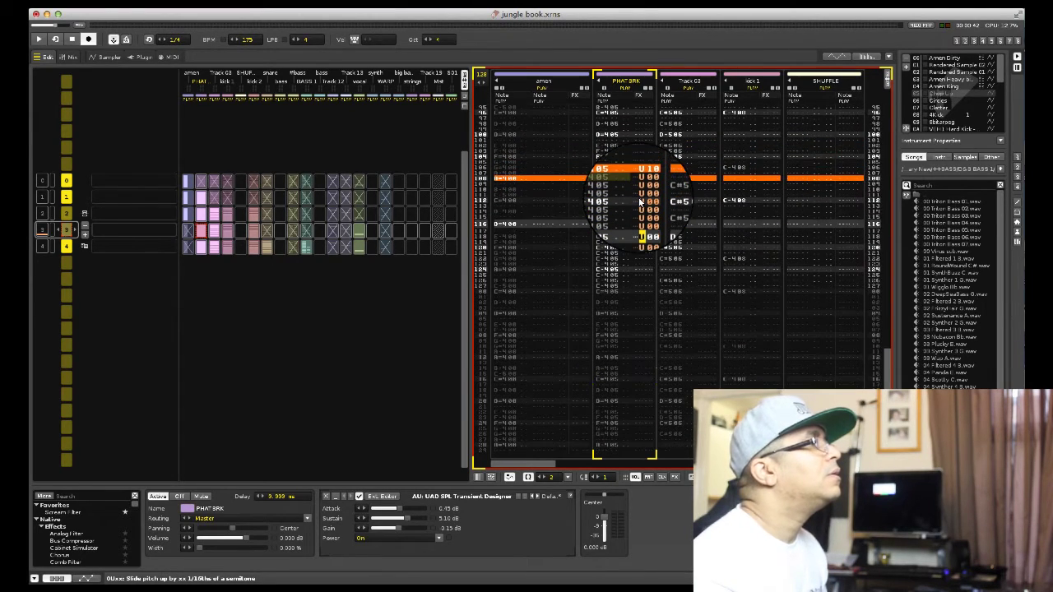
scroll(640, 202, "down", 4)
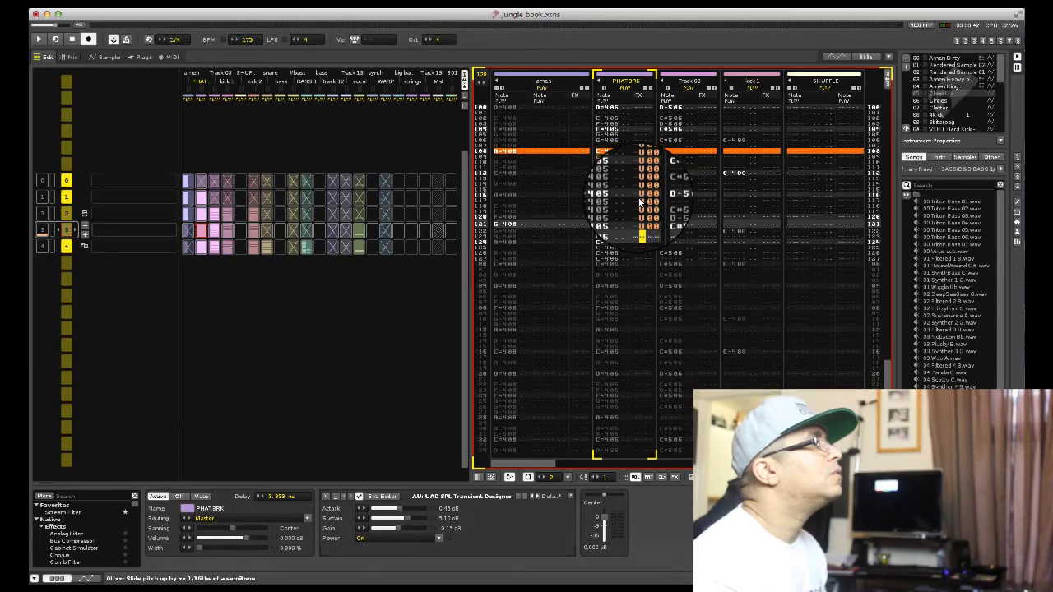
Step: Set the PHAT BRK slide effects from line 109 to line 127 to U10
scroll(640, 201, "up", 6)
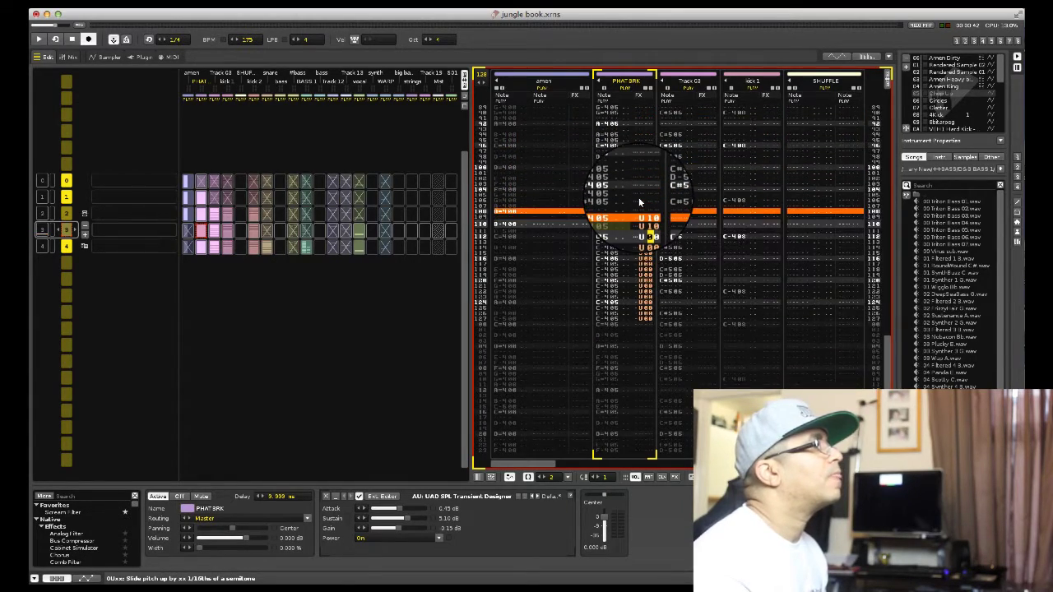
scroll(640, 202, "down", 4)
scroll(640, 201, "down", 4)
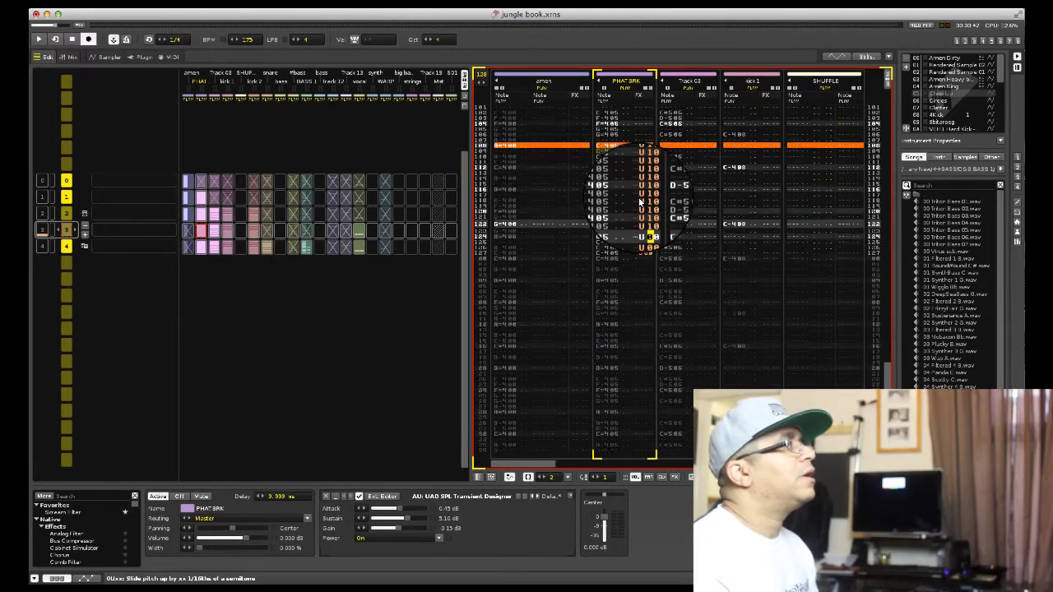
scroll(639, 202, "up", 8)
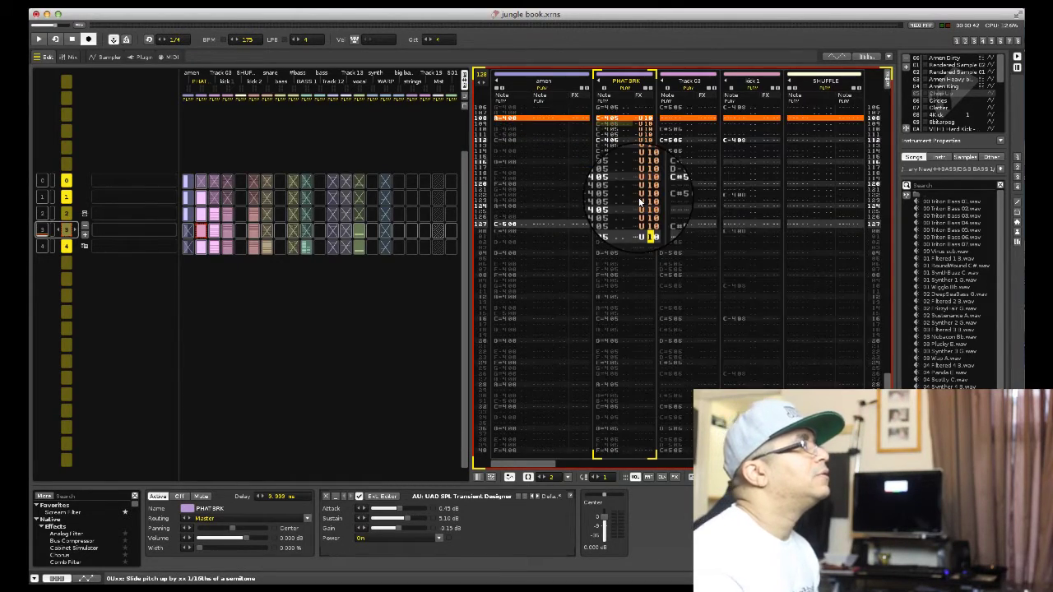
Step: Return the cursor to line 110 in the amen track and audition the pitch slide
key("Left")
key("Left")
key("Left")
key("Left")
key("Left")
key("Left")
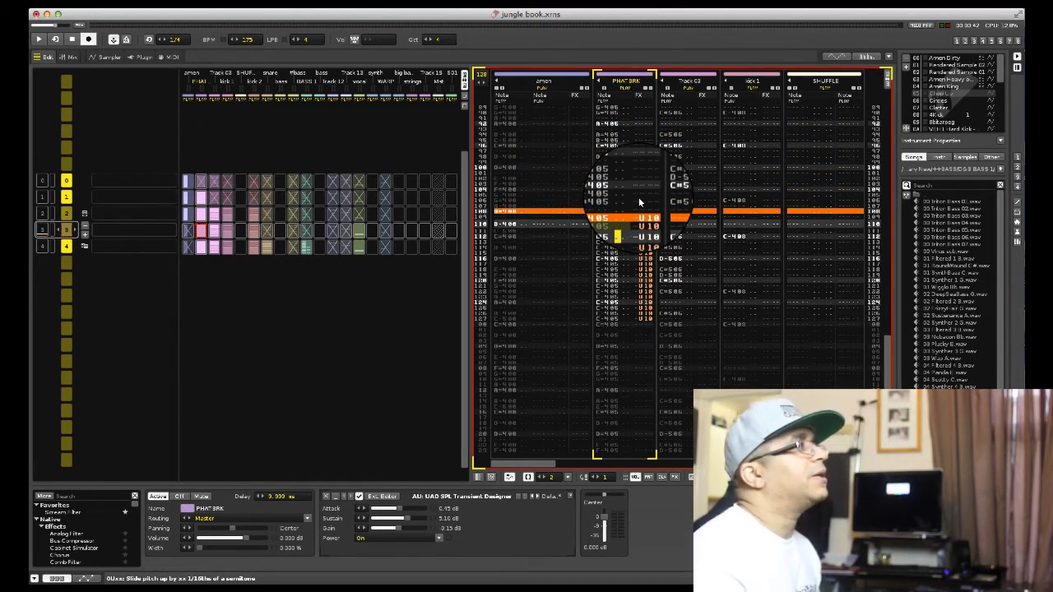
key("Up")
key("Up")
key("Left")
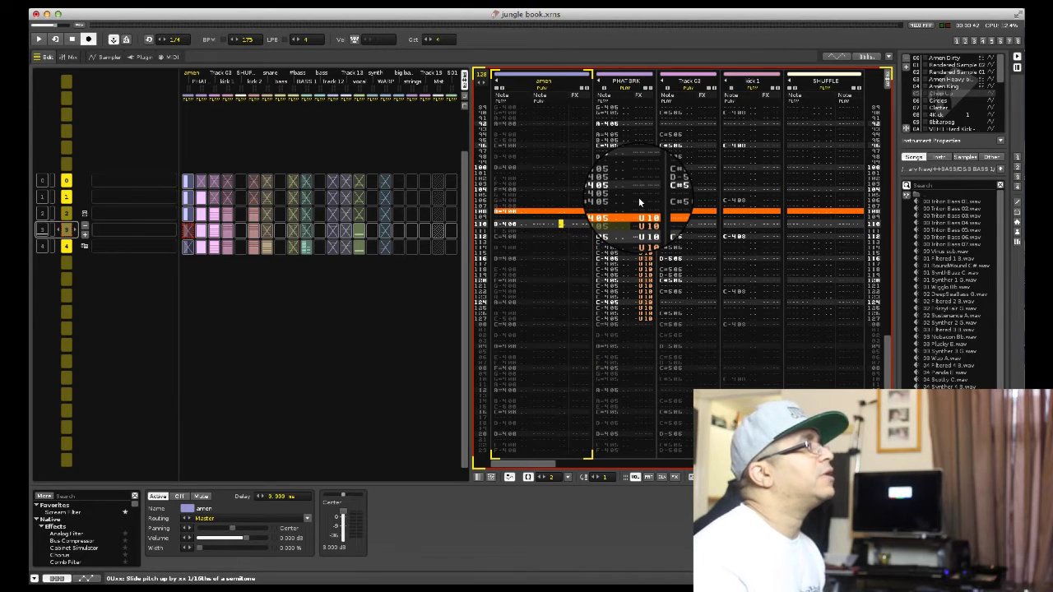
key("space")
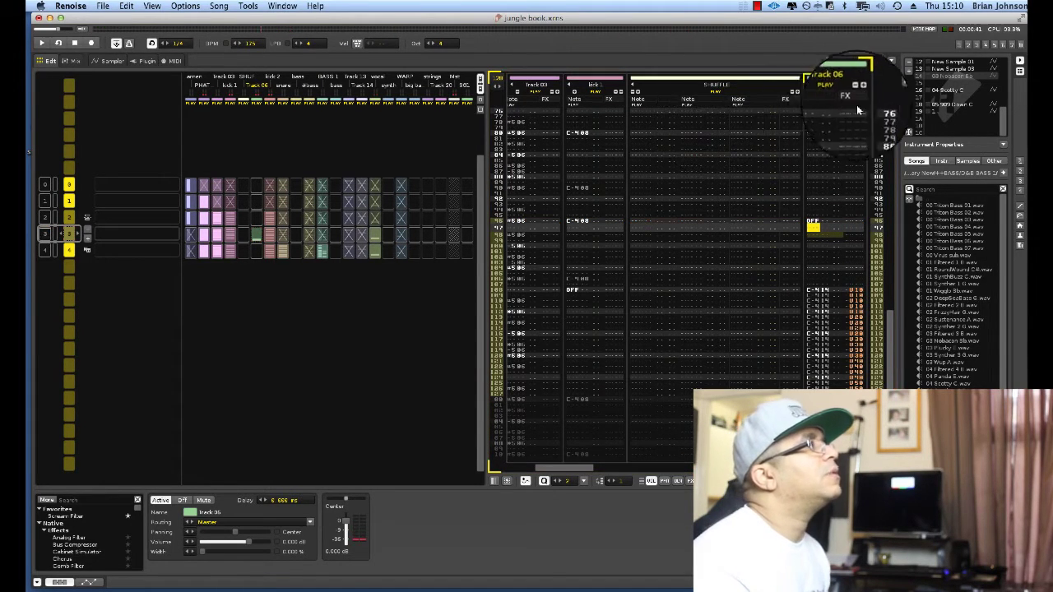
Step: Rename Track 06 as bass rix and play pattern 3
double_click(831, 81)
key("BackSpace")
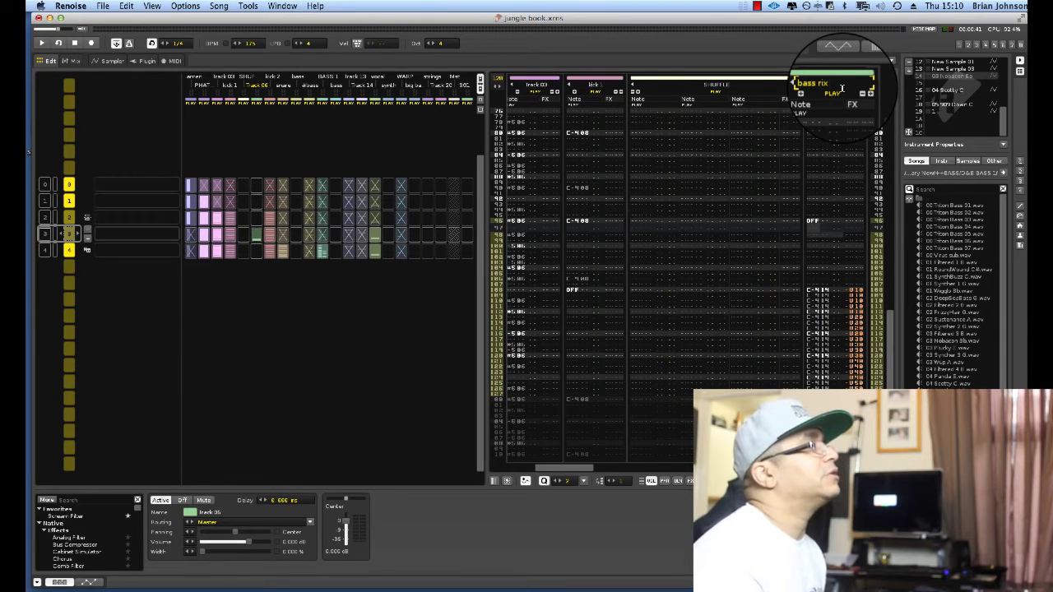
key("Return")
key("space")
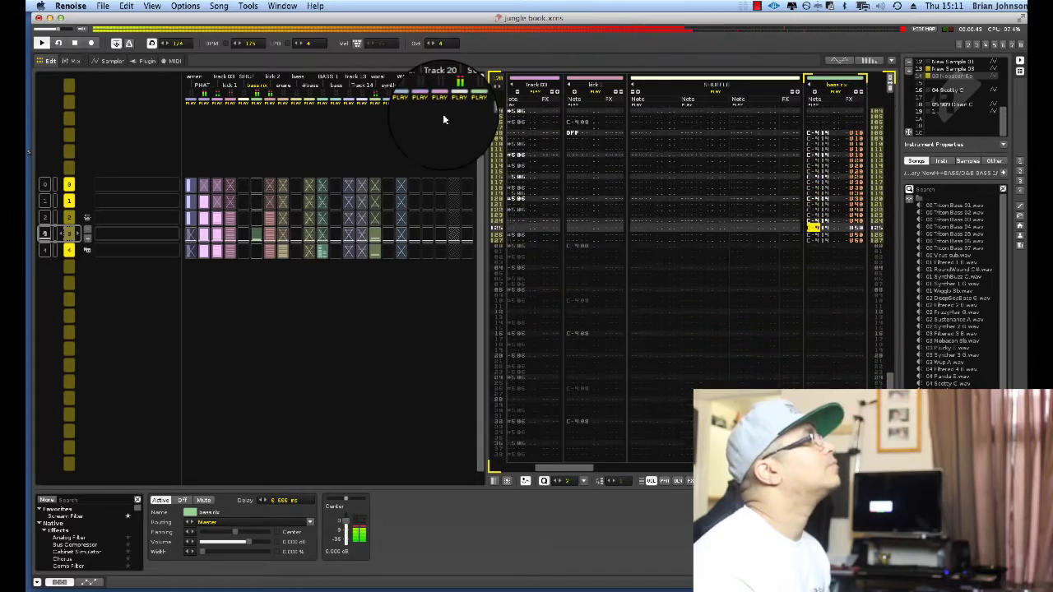
Step: Try a note-off at line 0 of the bass rix track in pattern 4 and delete it again
key("Escape")
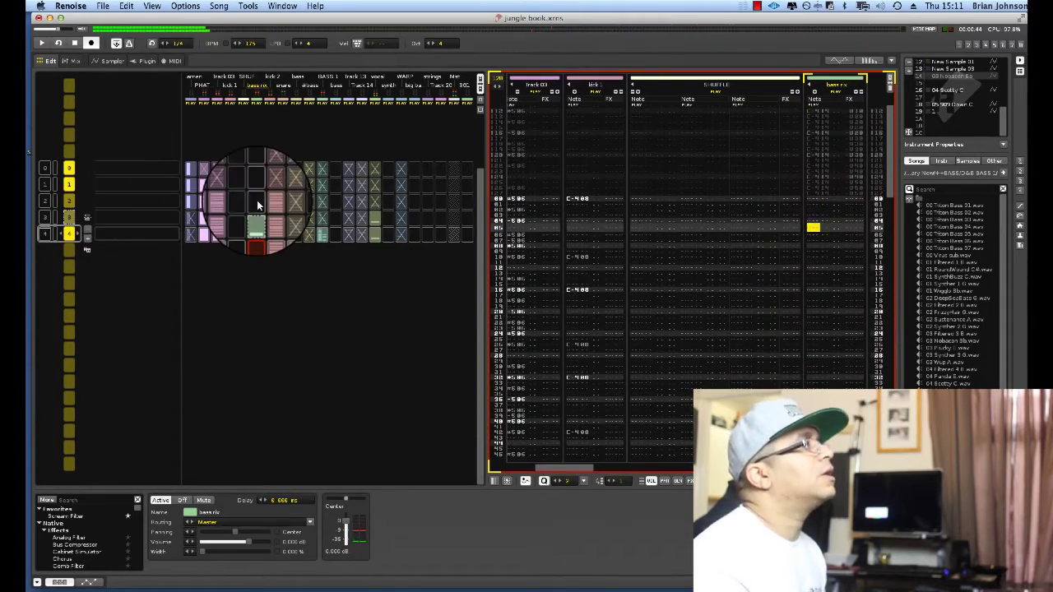
key("Escape")
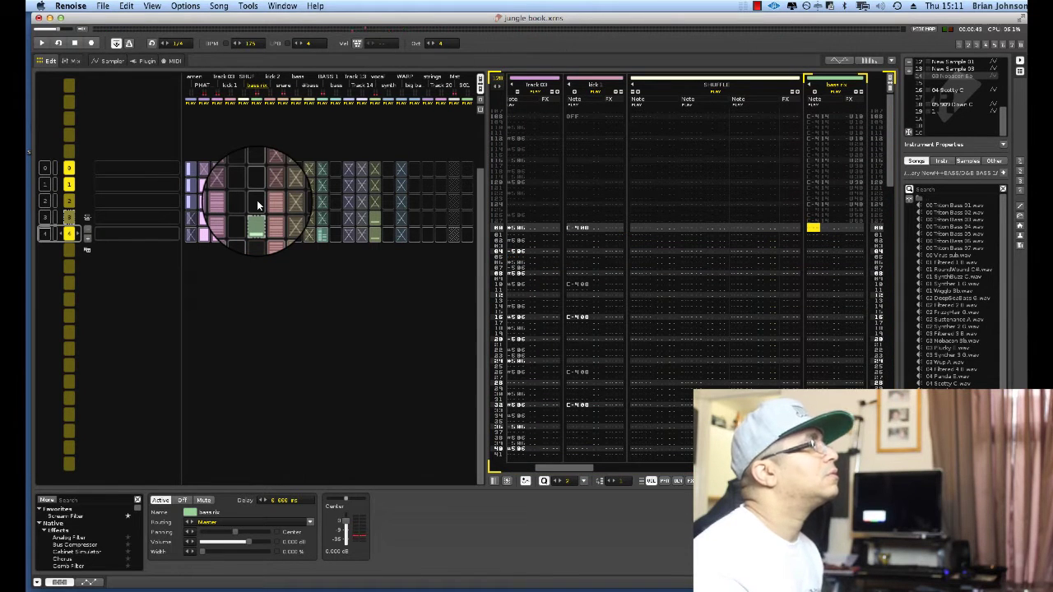
key("Escape")
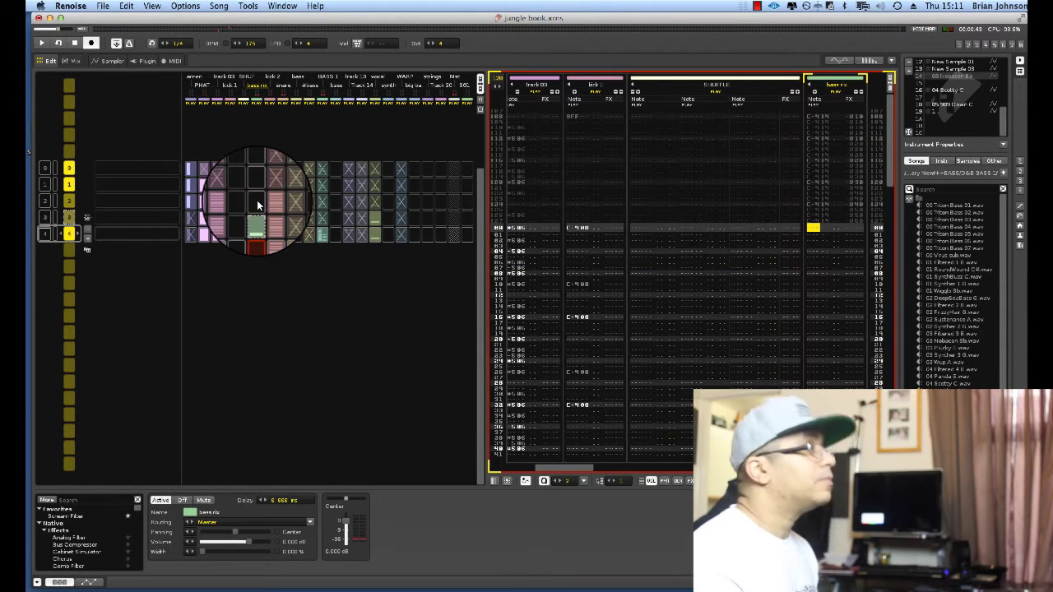
key("Escape")
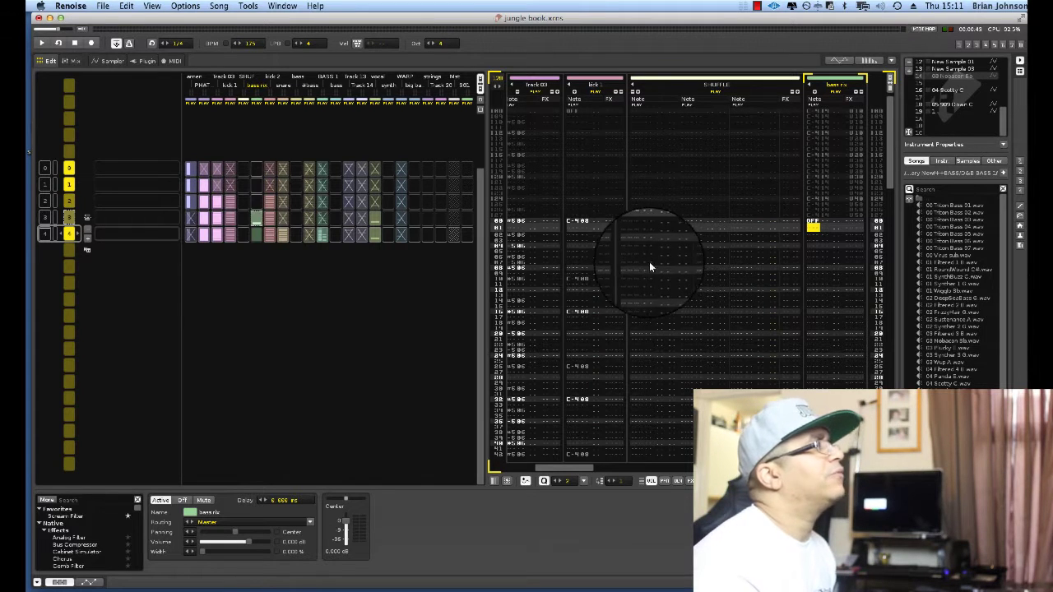
left_click(814, 221)
key("Delete")
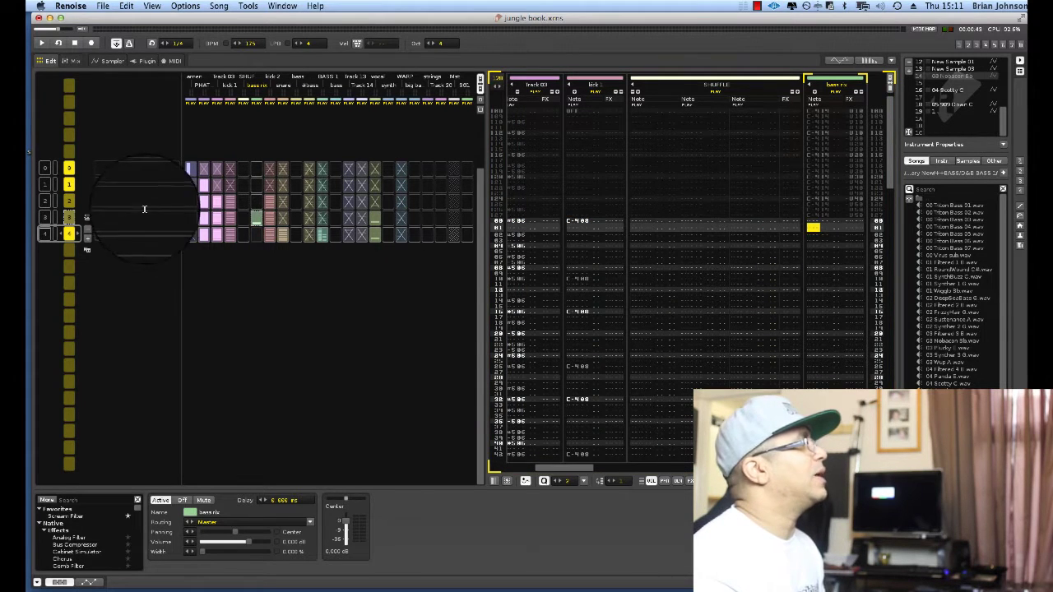
Step: Play pattern 3 into pattern 4 and try muting the bass rix block of pattern 4
left_click(45, 218)
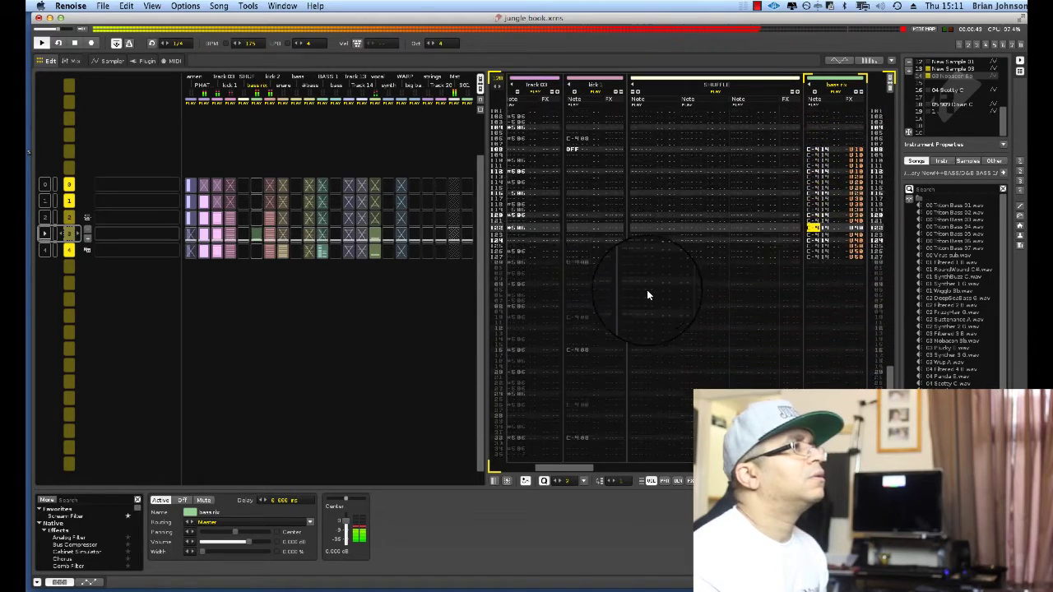
key("space")
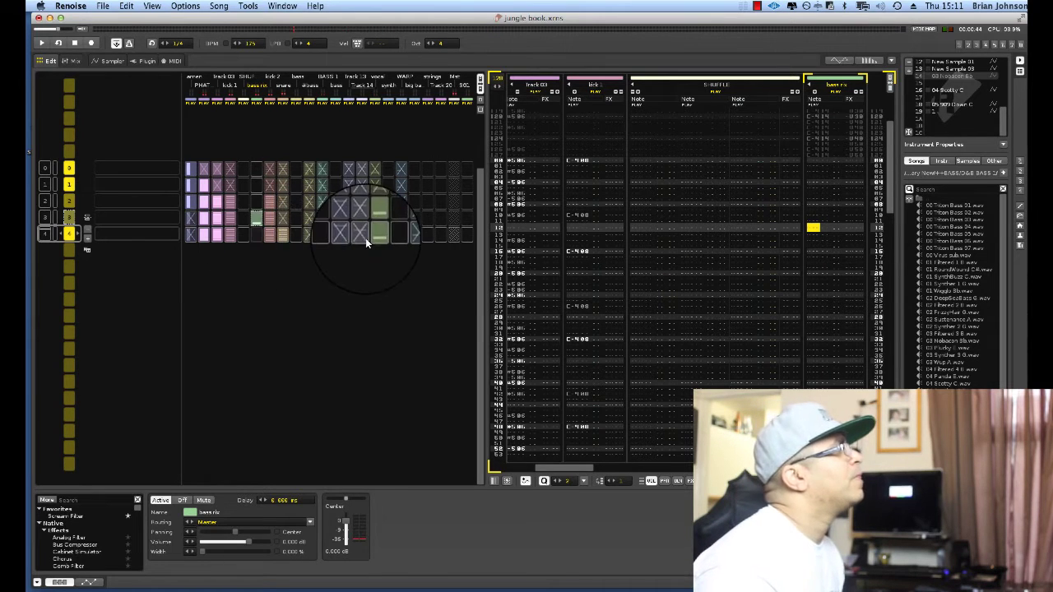
left_click(256, 237)
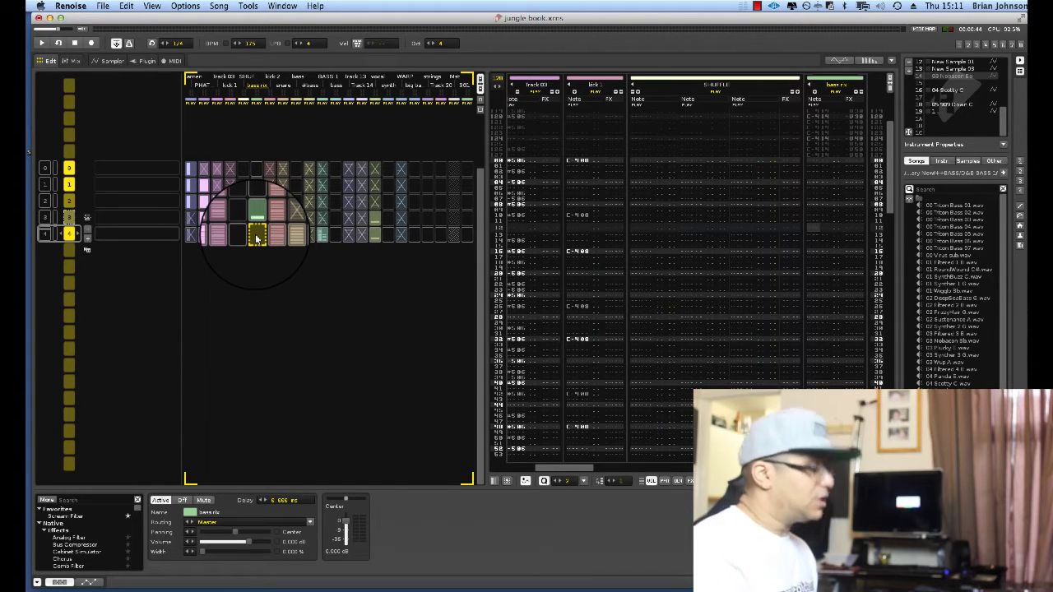
left_click(257, 236, "super")
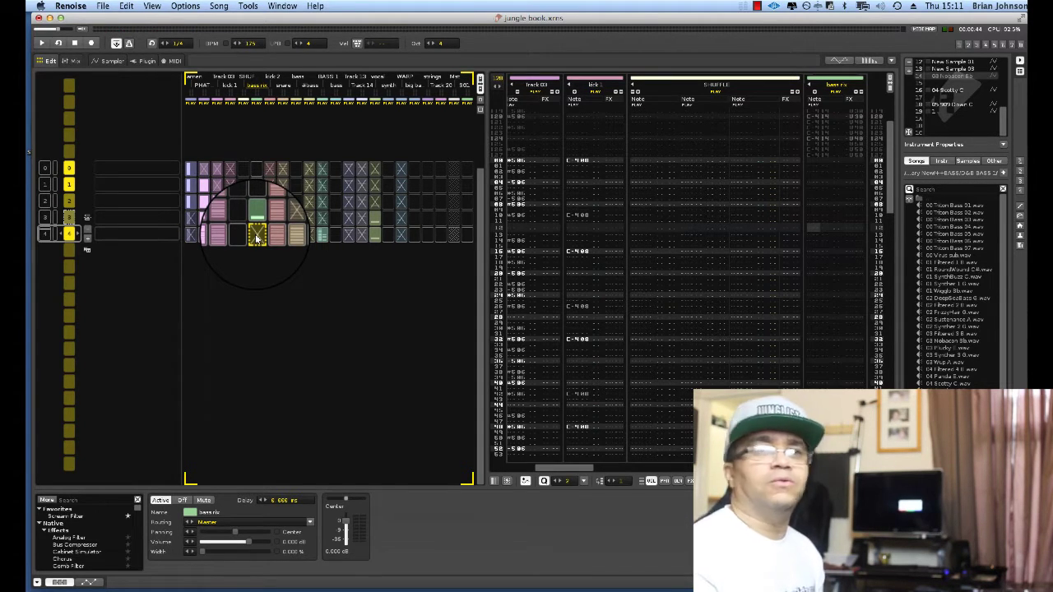
Step: Enter a note-off at line 0 of the bass rix track in pattern 4 and play it
left_click(833, 300)
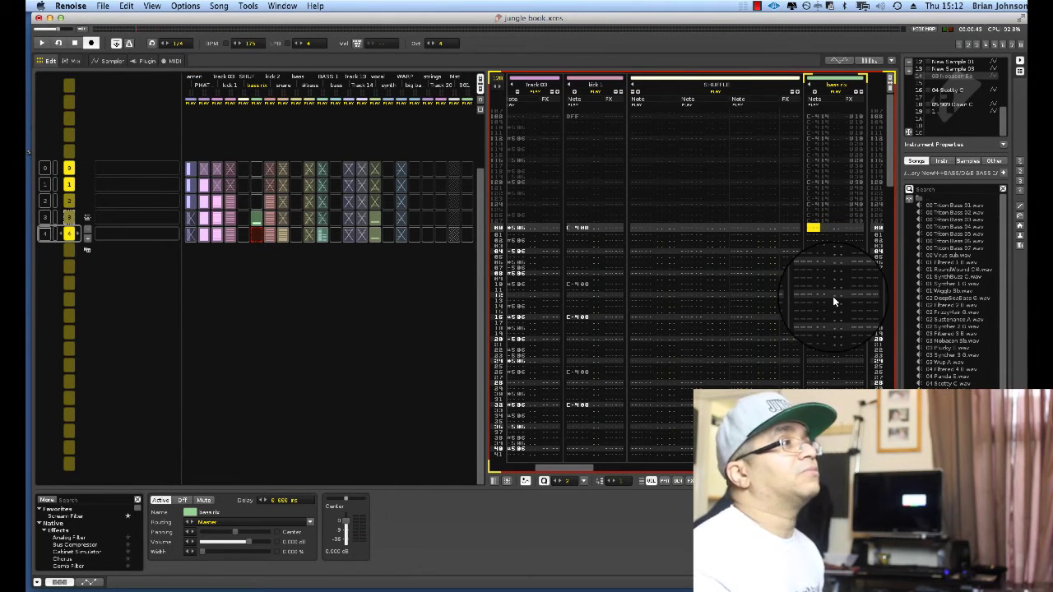
key("Escape")
key("Tab")
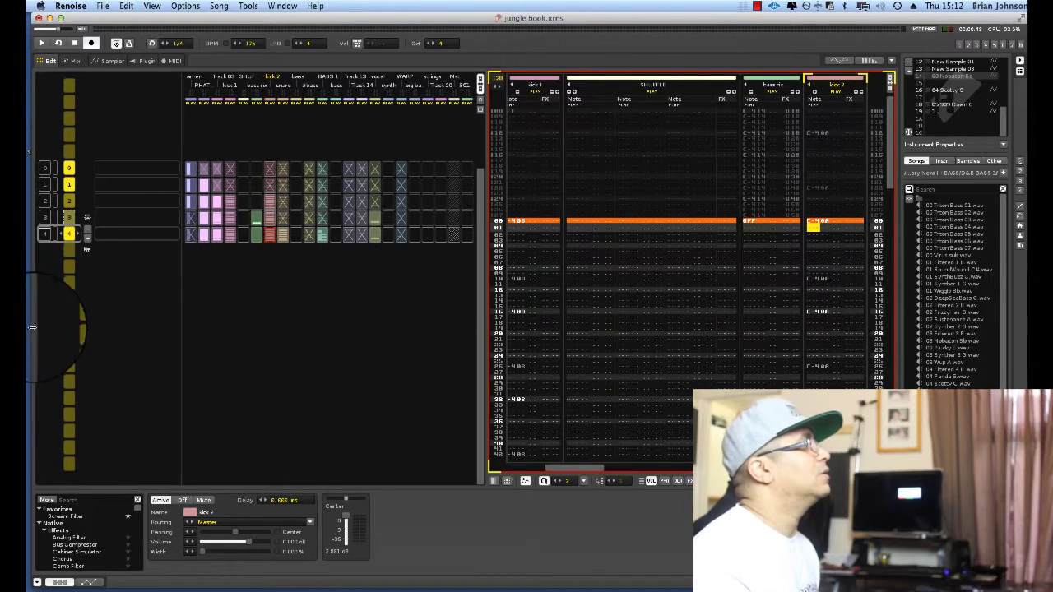
key("space")
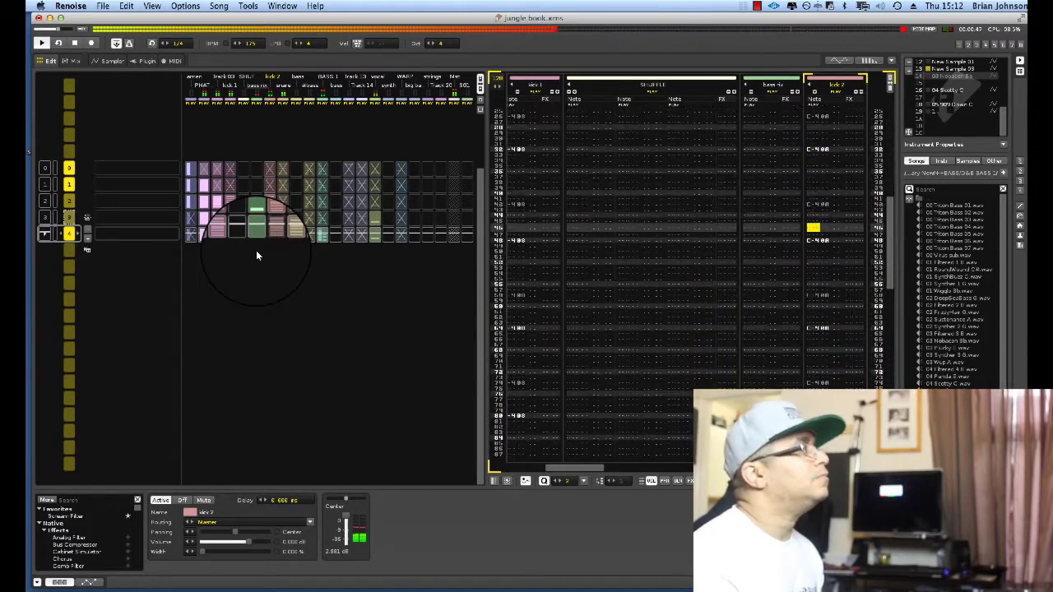
Step: Inspect the SHUFFLE, Track 03 and BASS 1 tracks of pattern 5 in the pattern editor
left_click(682, 227)
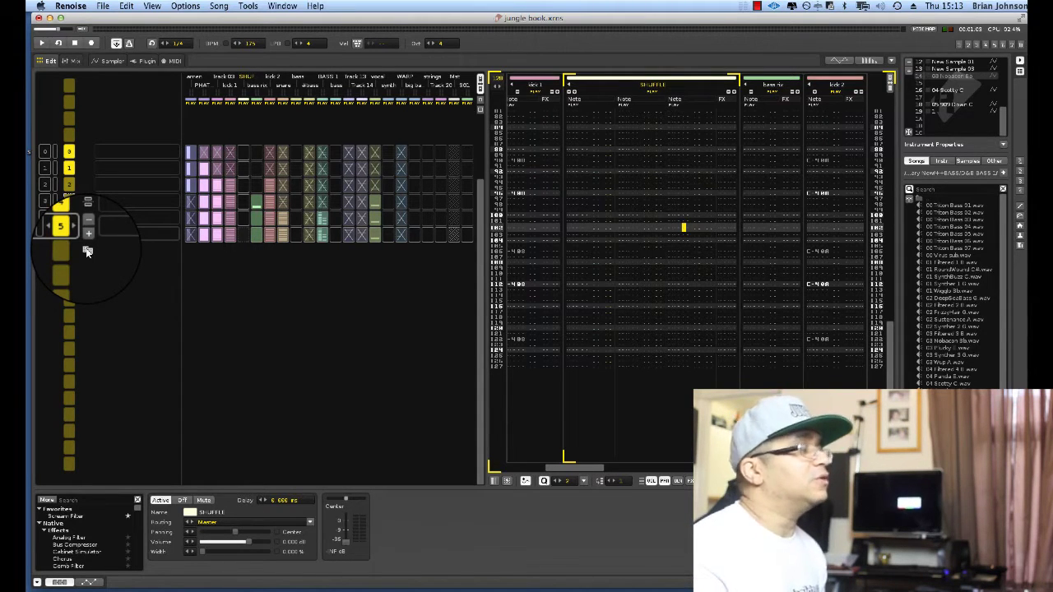
left_click_drag(86, 249, 69, 233)
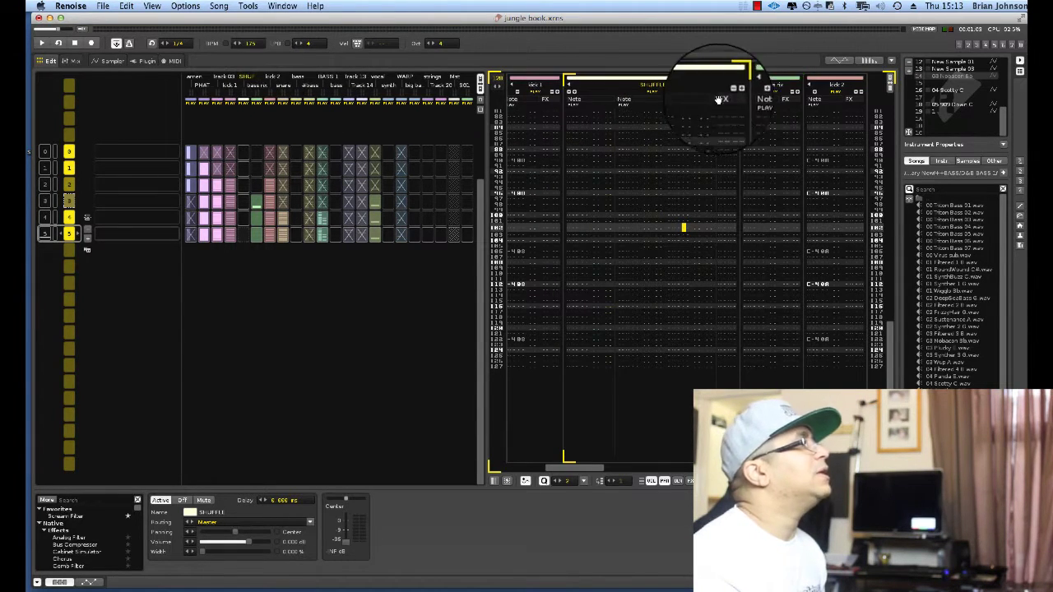
left_click(232, 77)
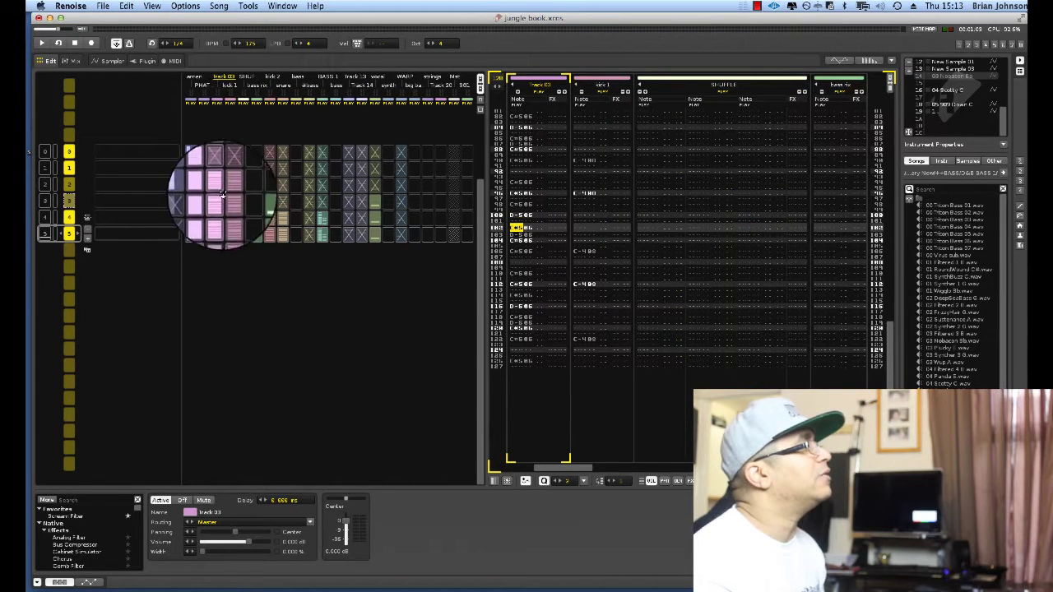
left_click(296, 77)
left_click(356, 78)
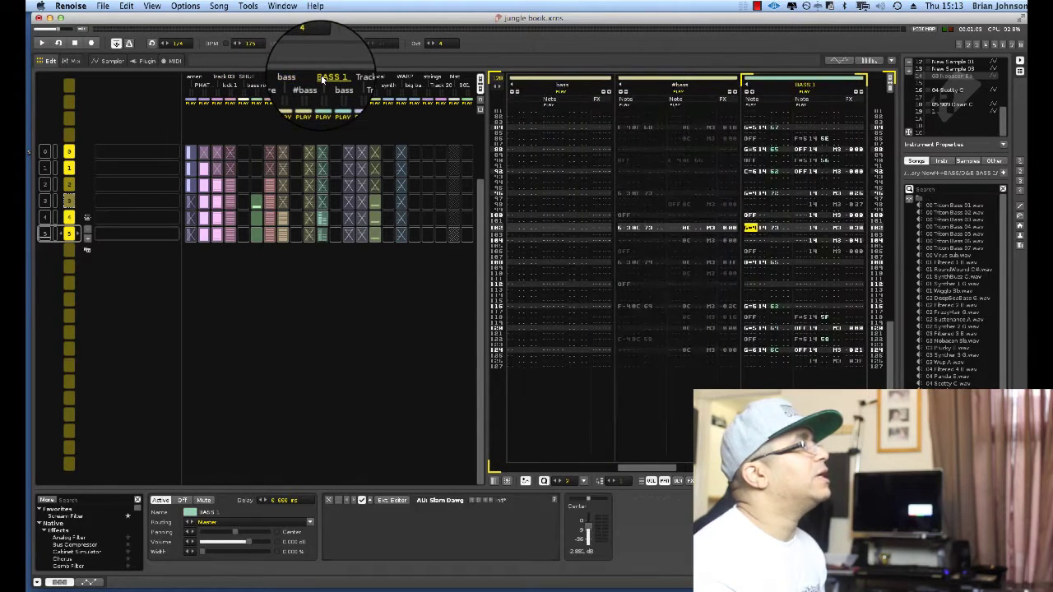
Step: Show the track scopes above the pattern area and play the arrangement from pattern 0
left_click(839, 61)
key("space")
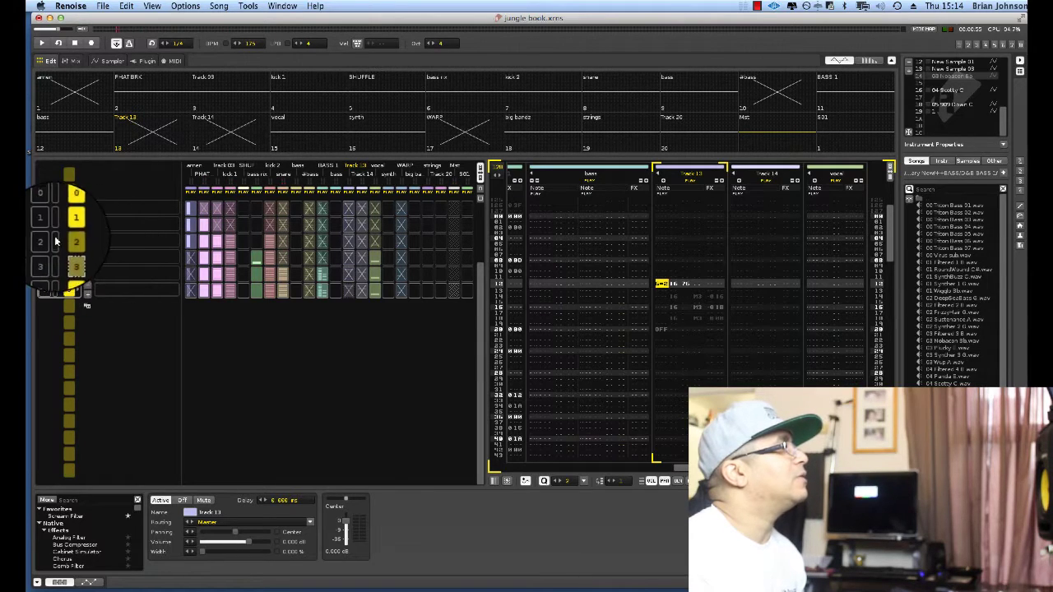
key("space")
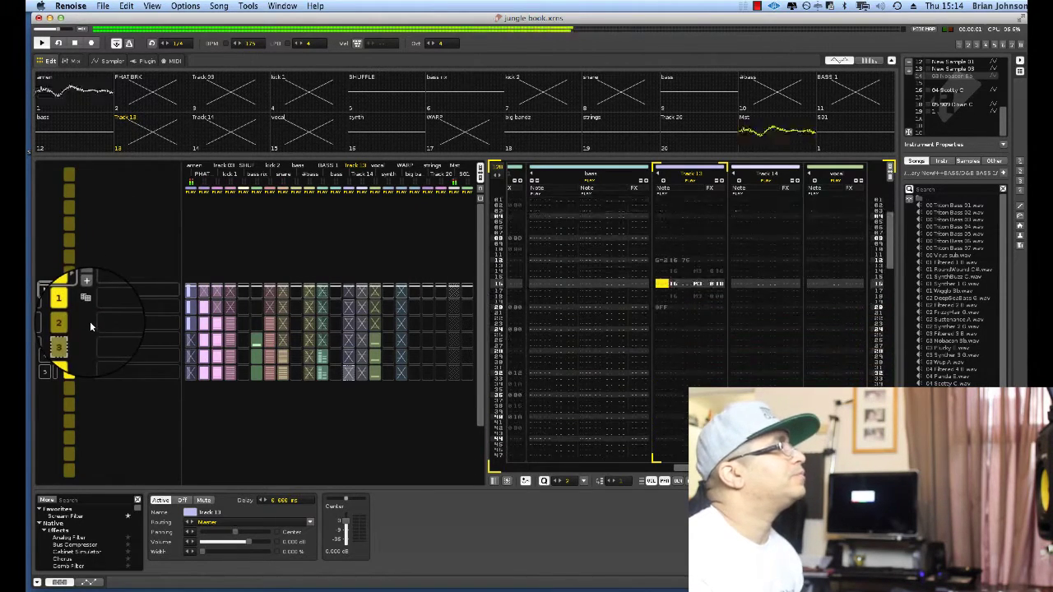
Step: Name the section of pattern 0 "INTRO" and play it briefly
left_click(129, 289)
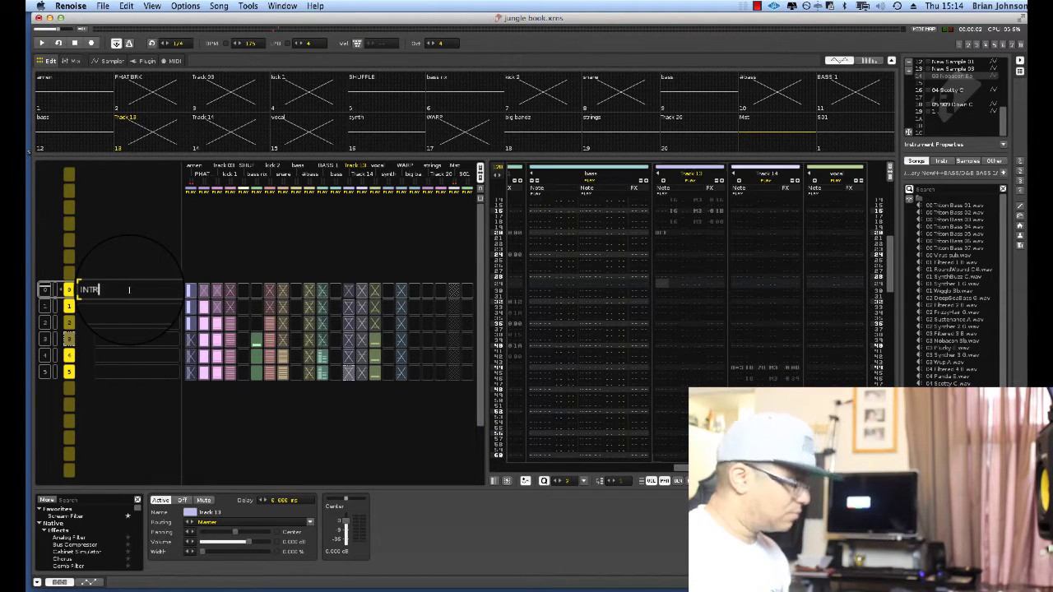
key("space")
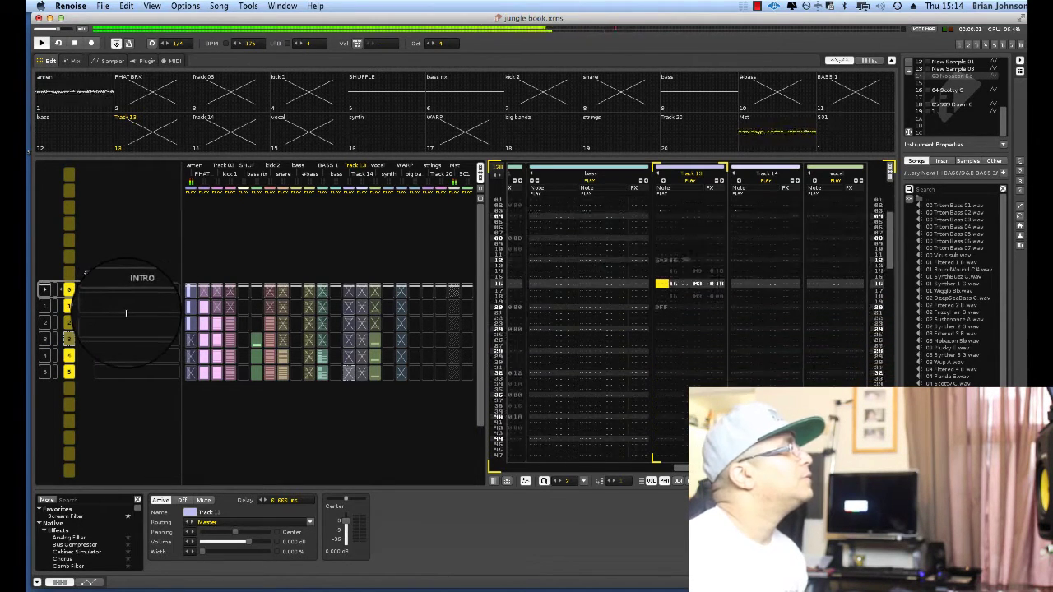
key("space")
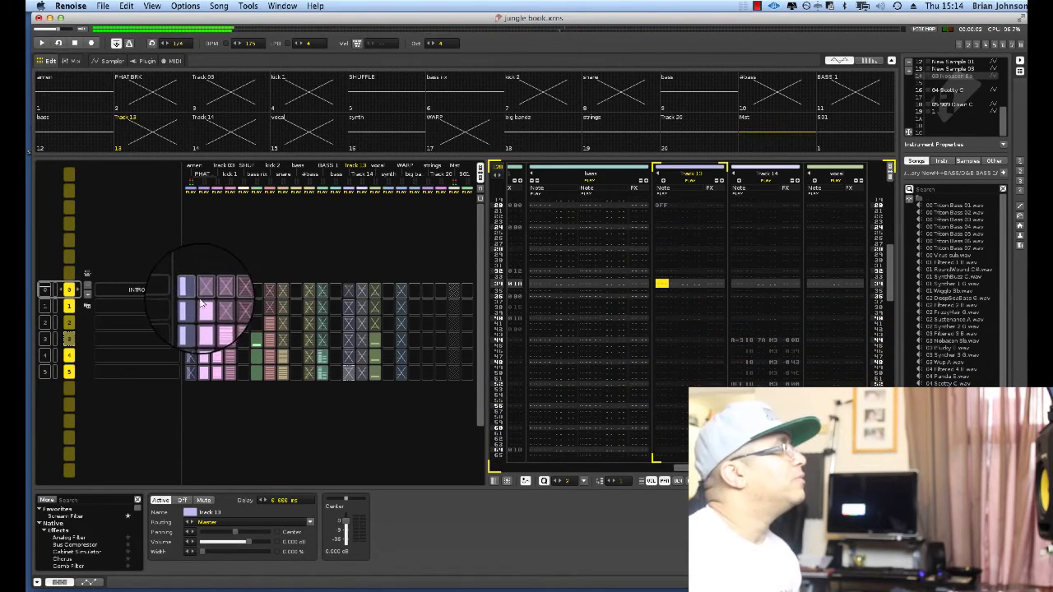
Step: Mute the amen block of pattern 0 and unmute its PHAT BRK and Track 03 blocks, playing from pattern 0
left_click(190, 292)
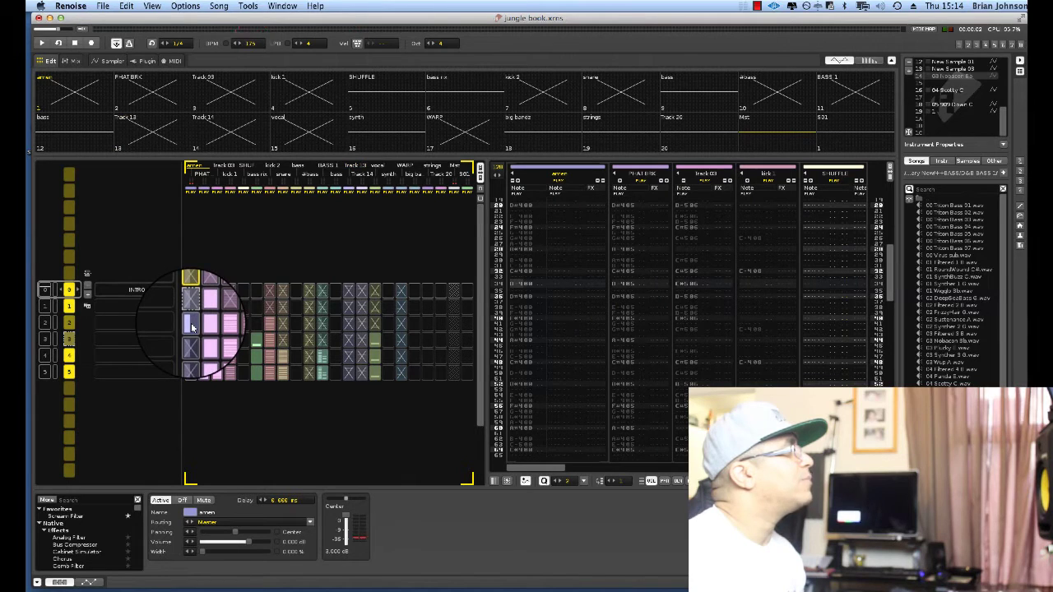
left_click(46, 290)
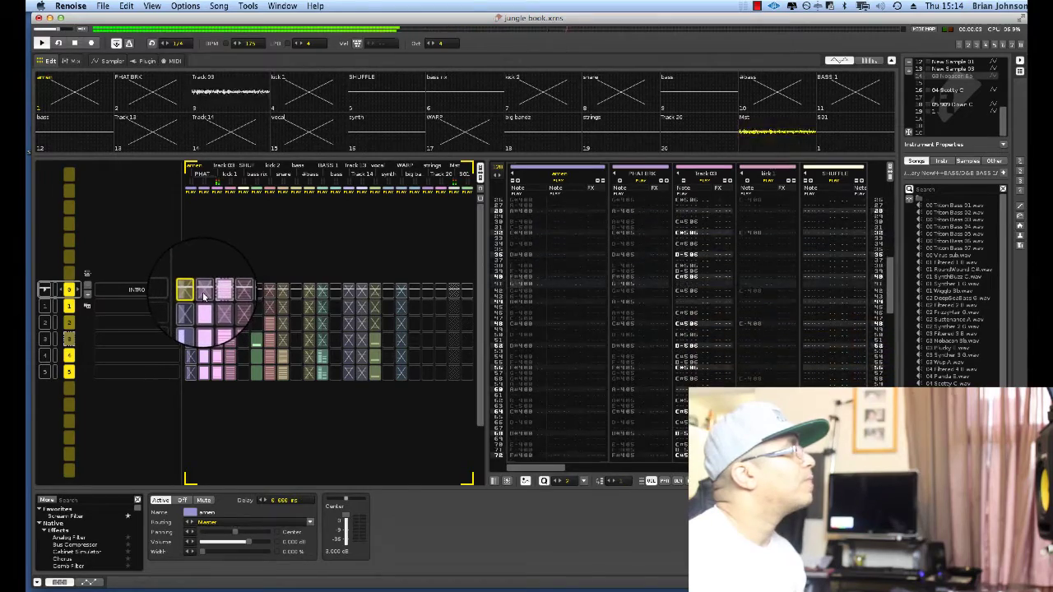
left_click(203, 294)
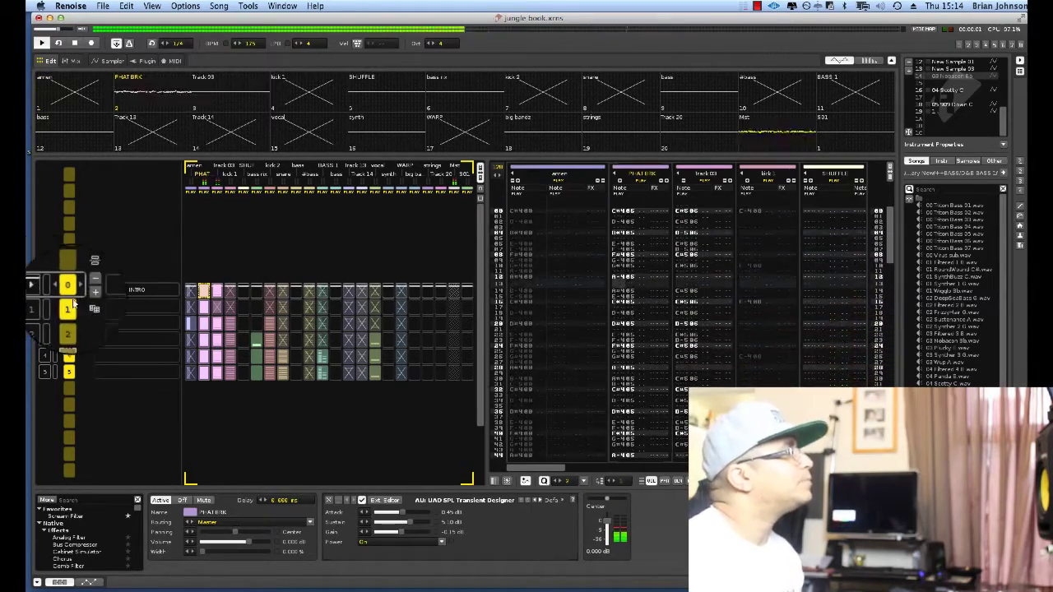
Step: Toggle the Track 03 and kick 1 blocks of pattern 1 and name that section "INTRO 2"
left_click(212, 310)
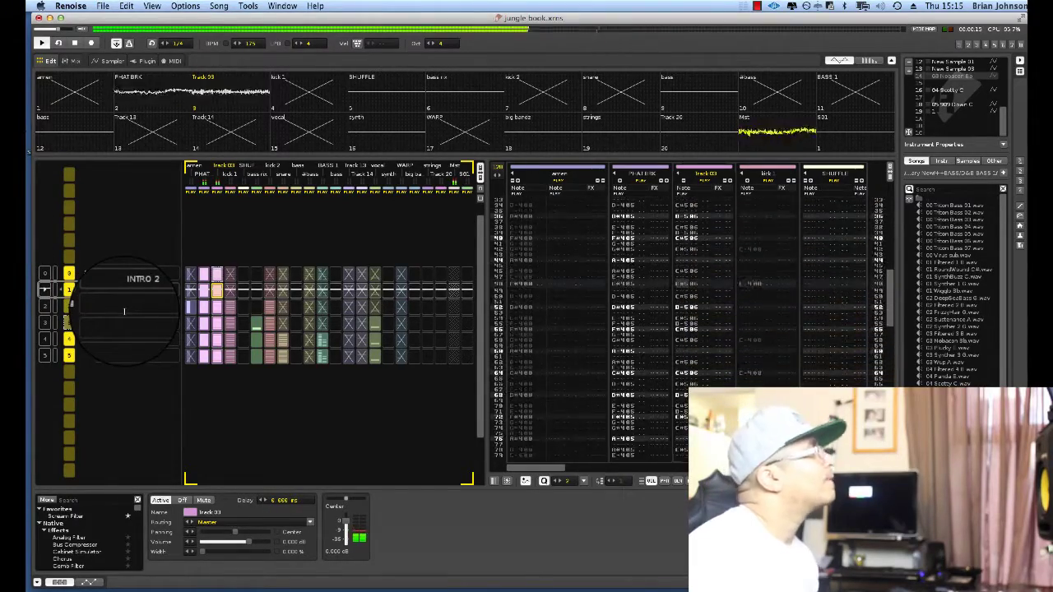
left_click(232, 297)
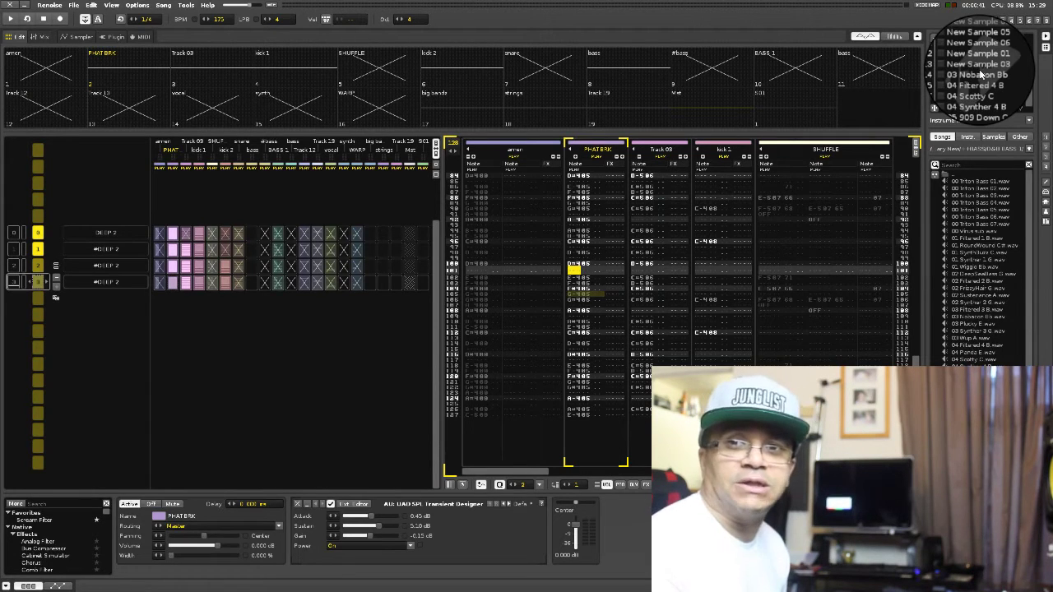
Step: Enter a roll of repeated C-4 notes with instrument 05 over the last lines of PHAT BRK in pattern 3 and check it by playing
key("space")
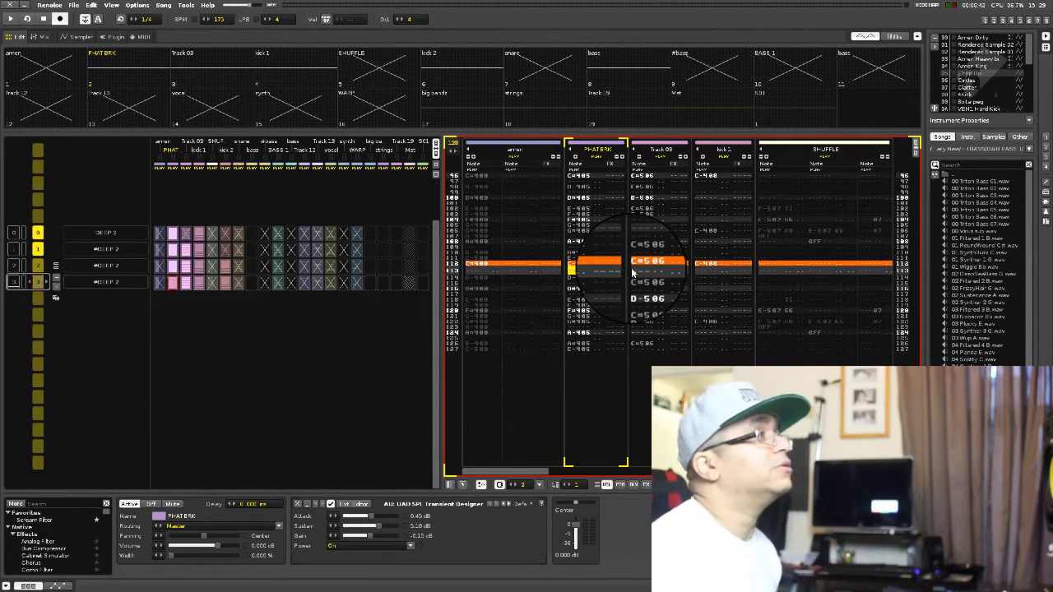
key("space")
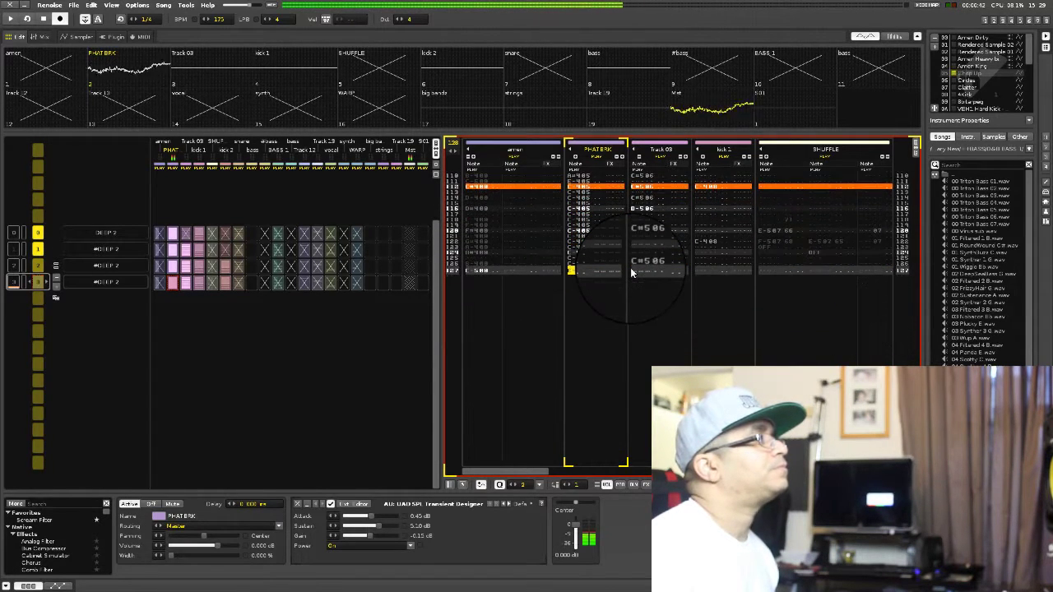
key("space")
key("Up")
key("Up")
key("Up")
key("Up")
key("Up")
key("Up")
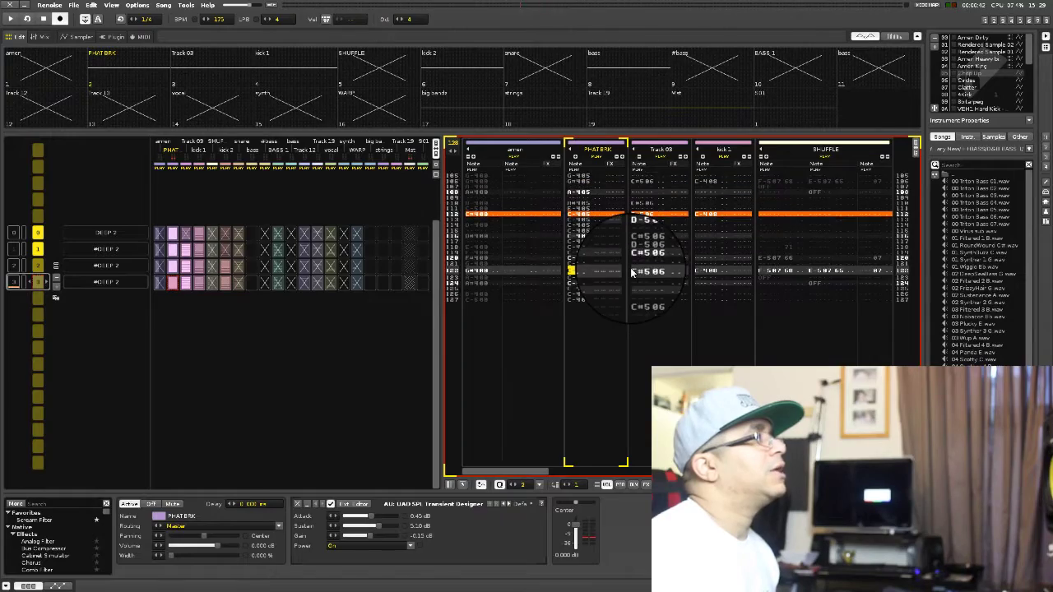
Step: Play the roll and add pitch-slide-up commands rising from U10 to U50 in the PHAT BRK effect column, from line 110 on
key("space")
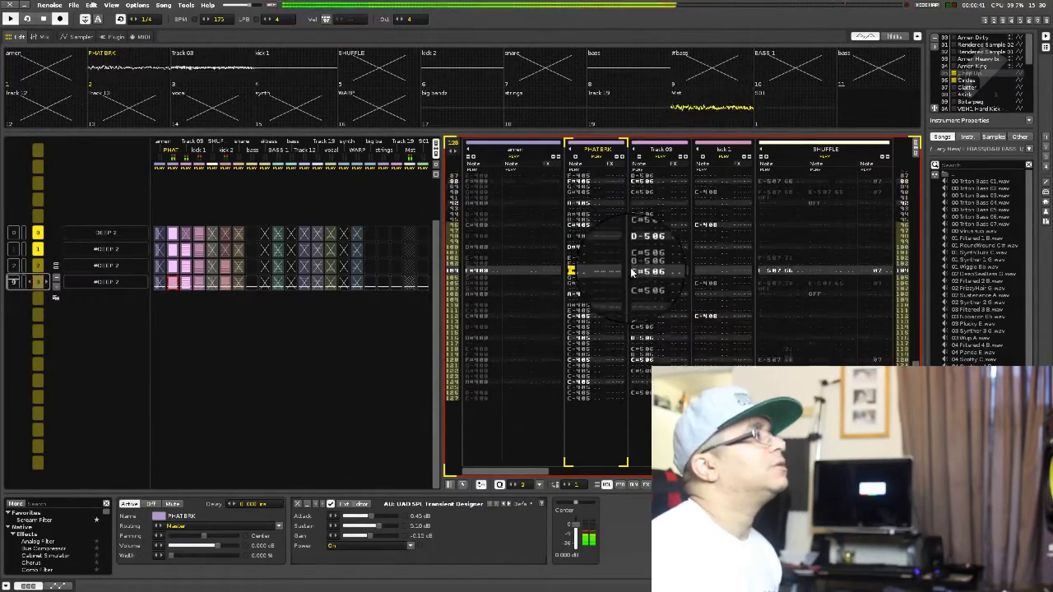
key("Right")
key("Tab")
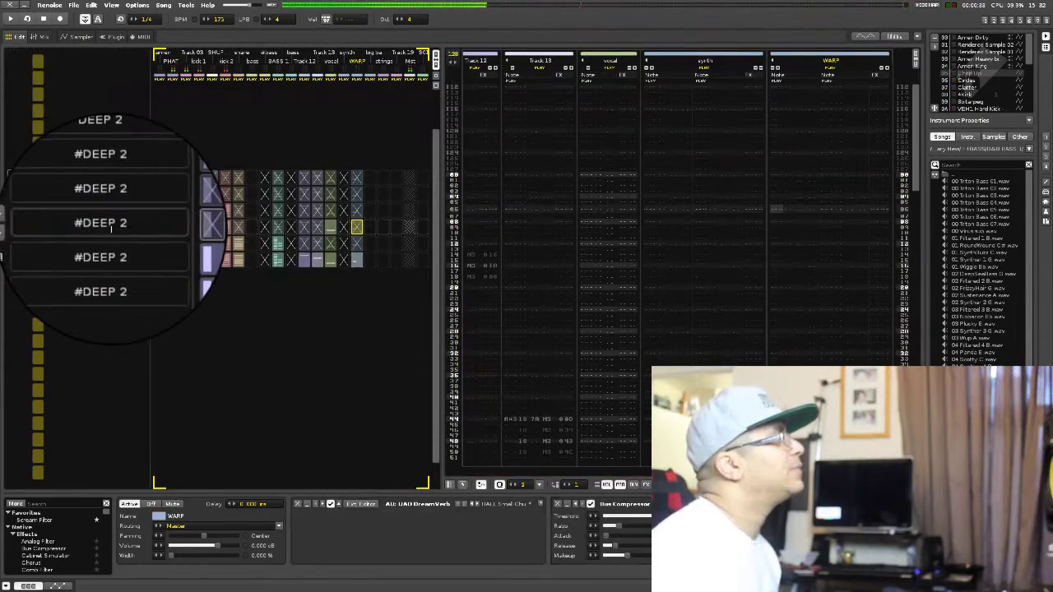
Step: Rename the section of pattern 3 "bass roll drop" and play it
double_click(111, 228)
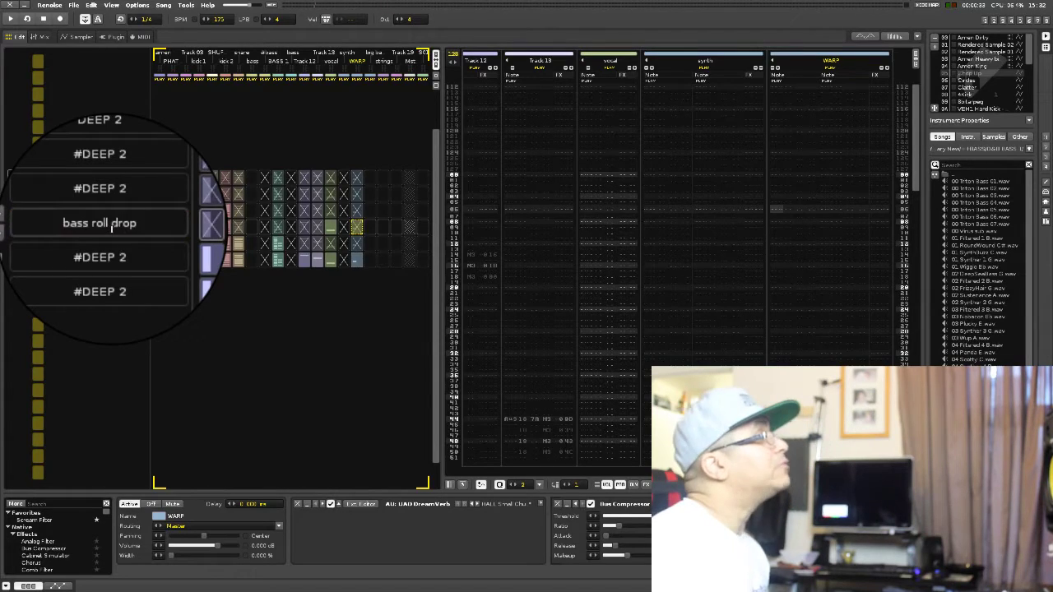
key("space")
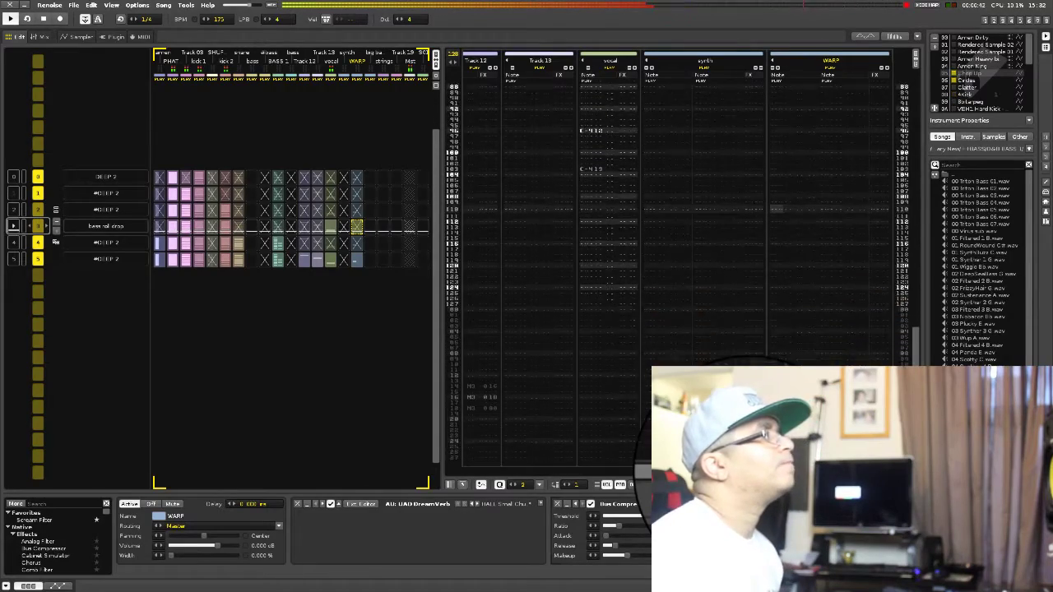
key("space")
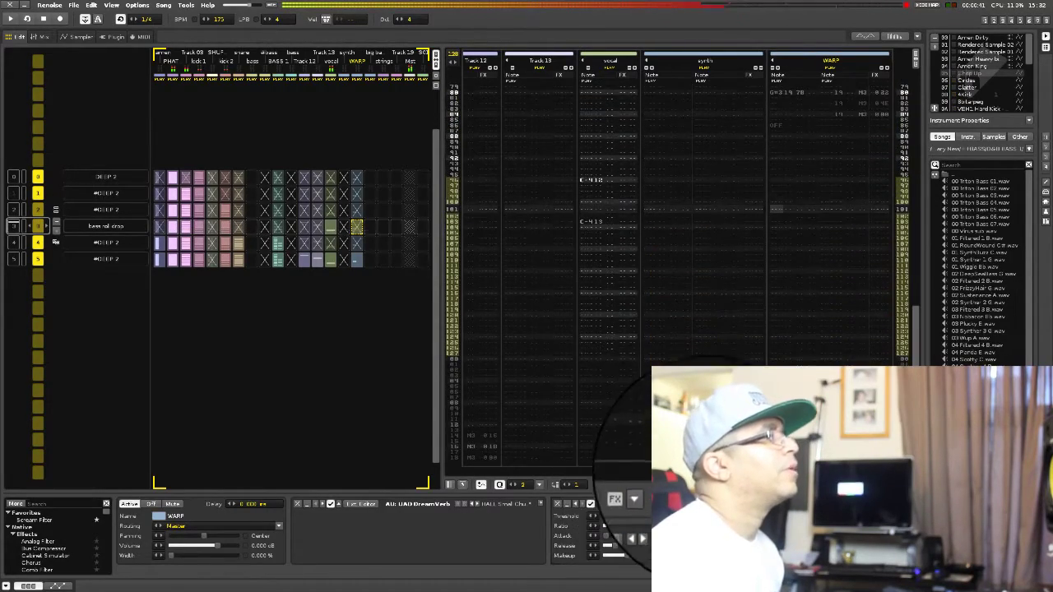
Step: Insert a new track directly after PHAT BRK in the pattern editor
left_click_drag(710, 472, 470, 471)
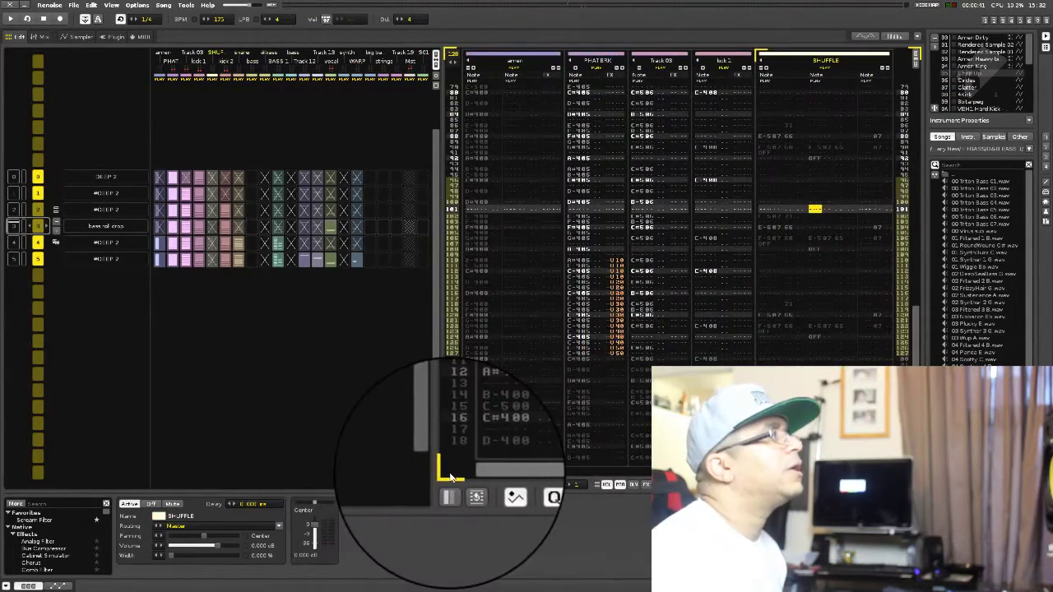
left_click(569, 252)
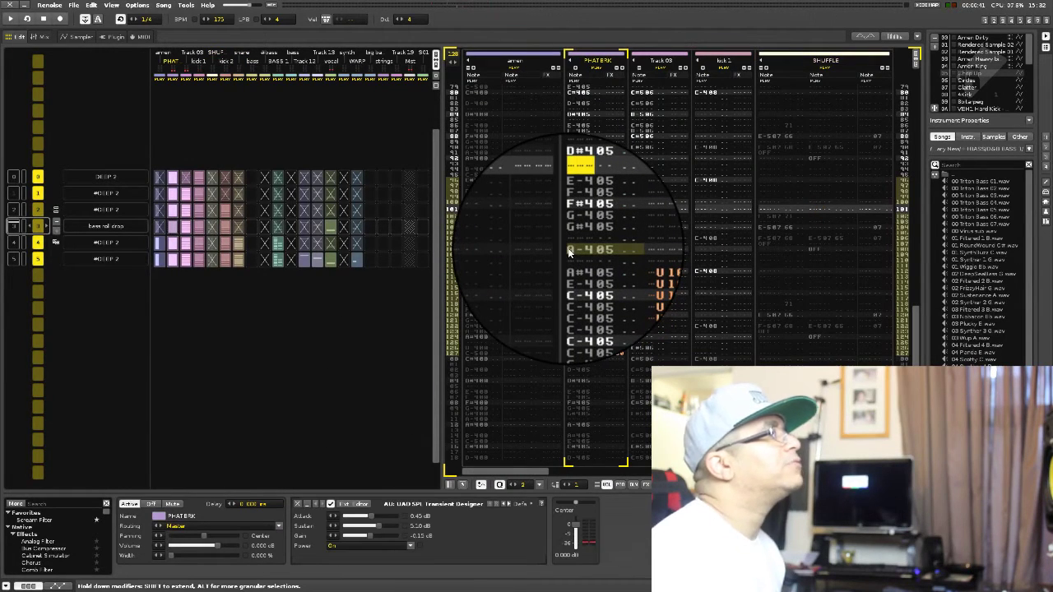
key("Tab")
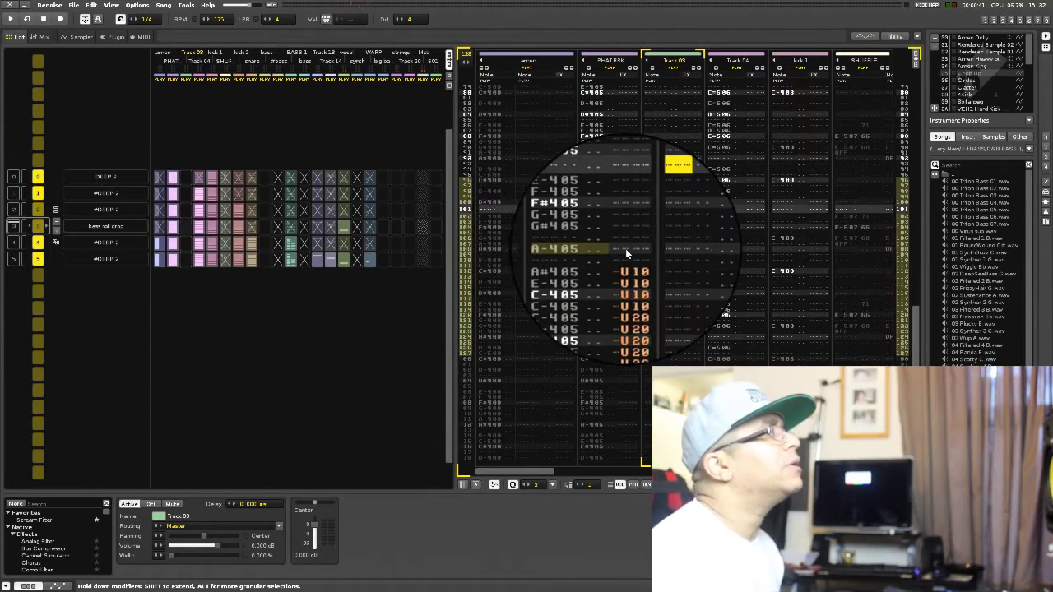
Step: Audition the low instruments, including 05 909 Down C, on the new track
scroll(992, 86, "down", 5)
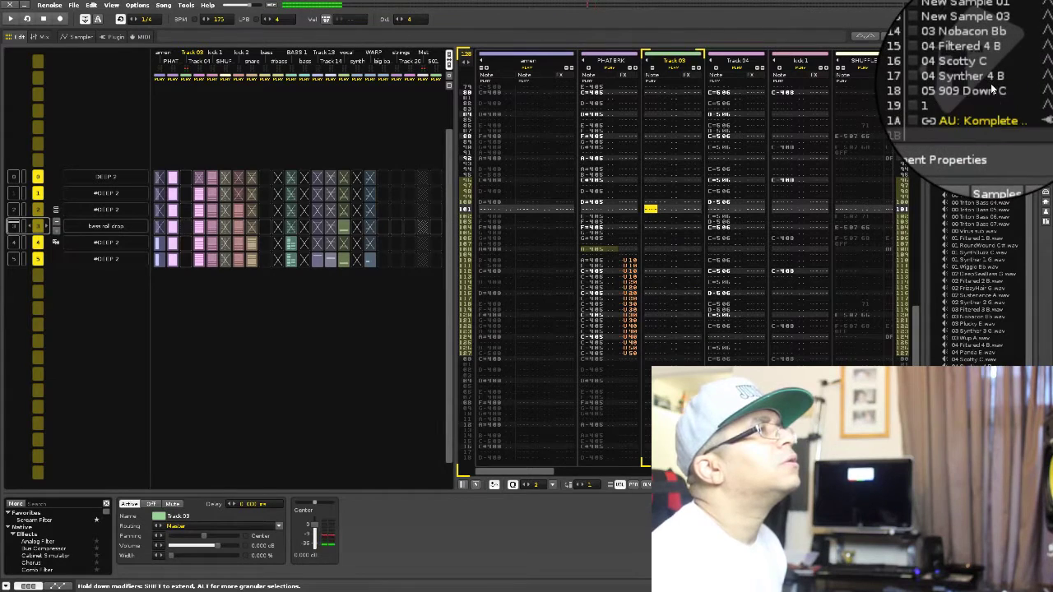
left_click(992, 86)
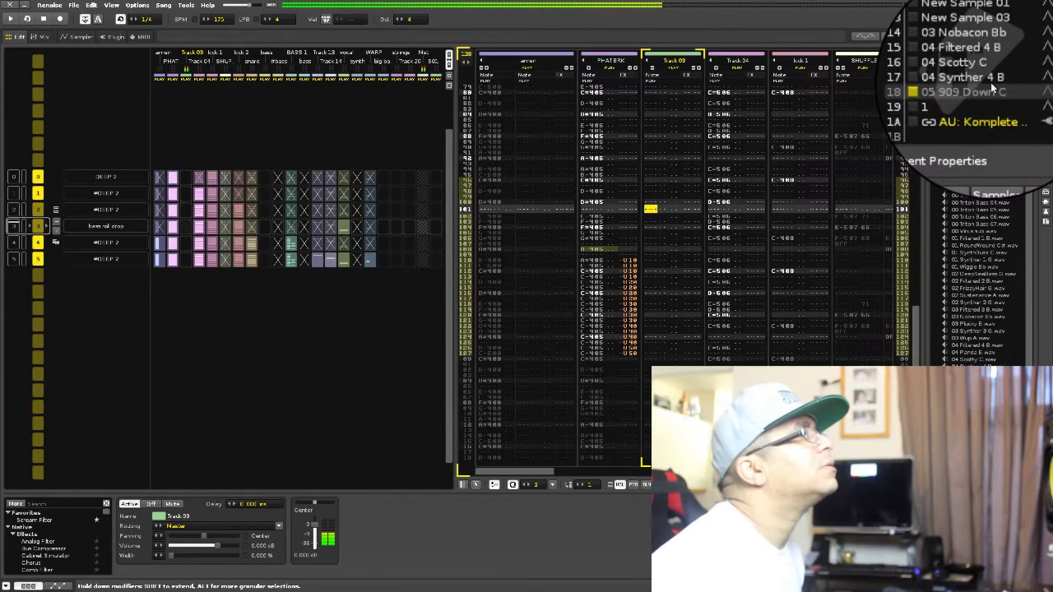
left_click(959, 86)
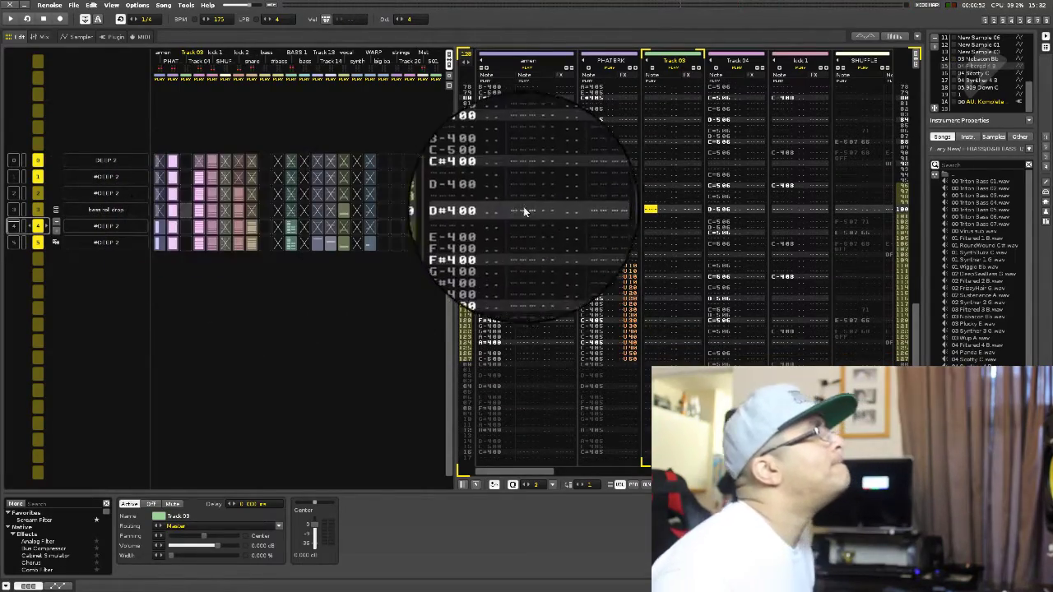
Step: Show the track scopes and solo tracks during playback, ending with BASS 1 soloed
left_click(867, 37)
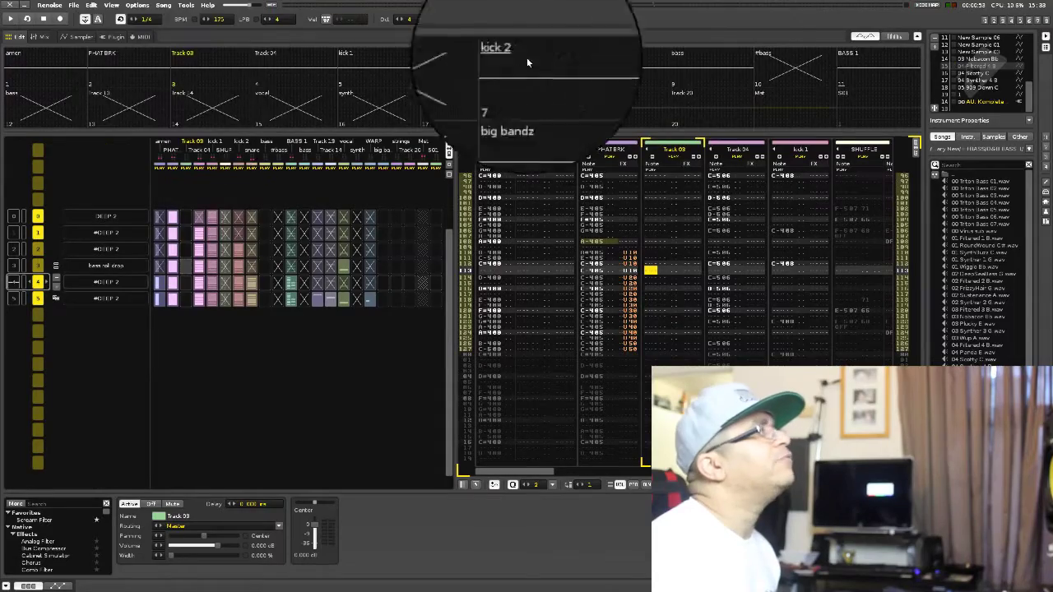
right_click(702, 73)
right_click(702, 73)
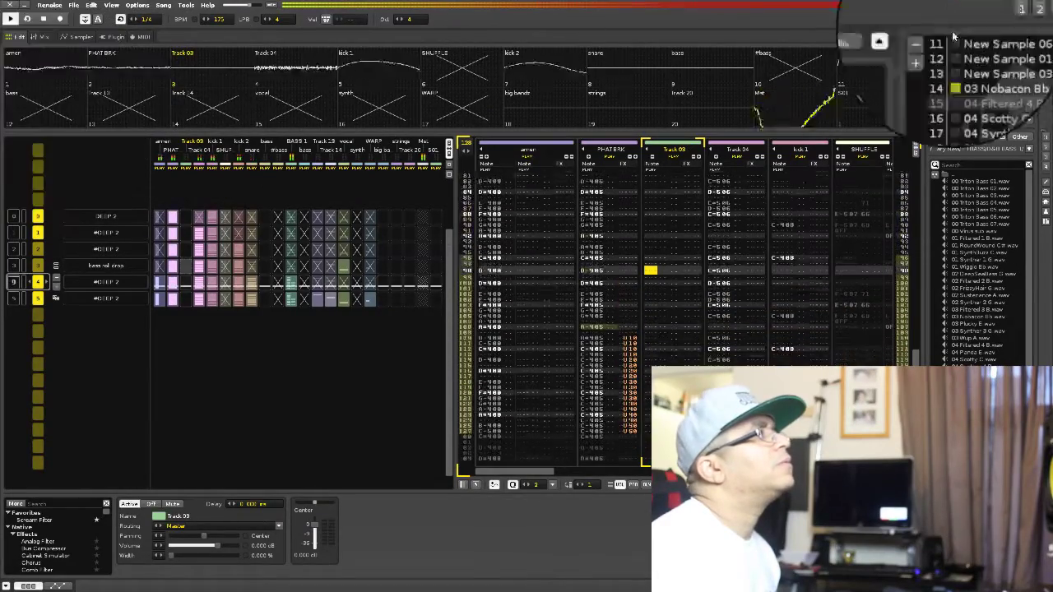
right_click(882, 59)
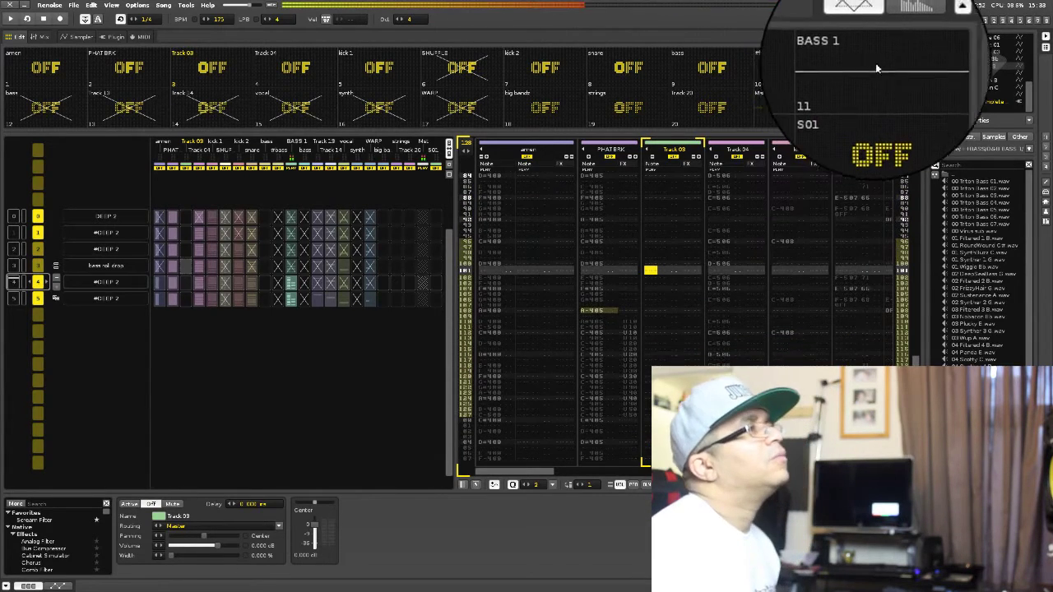
Step: Open the mixer with the track scopes shown and set the BASS 1 volume to about -5.549 dB during playback
left_click(1002, 21)
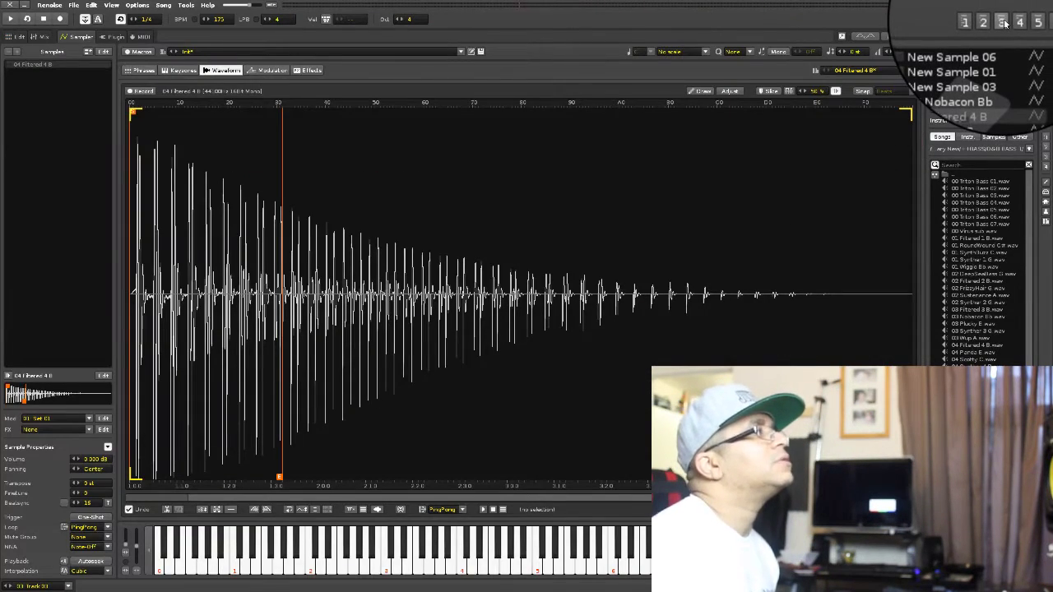
left_click(983, 22)
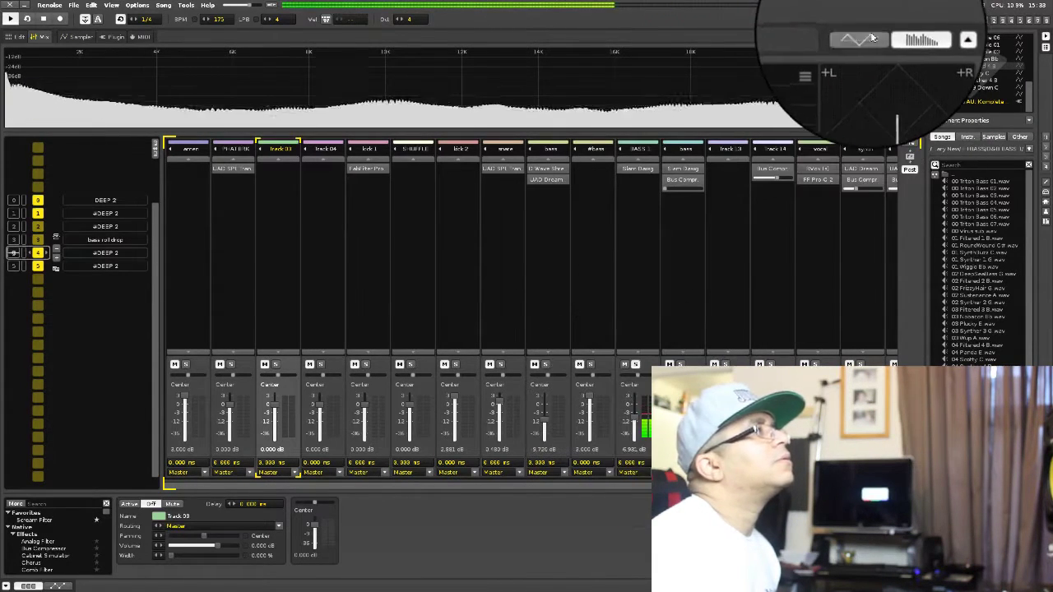
left_click(872, 38)
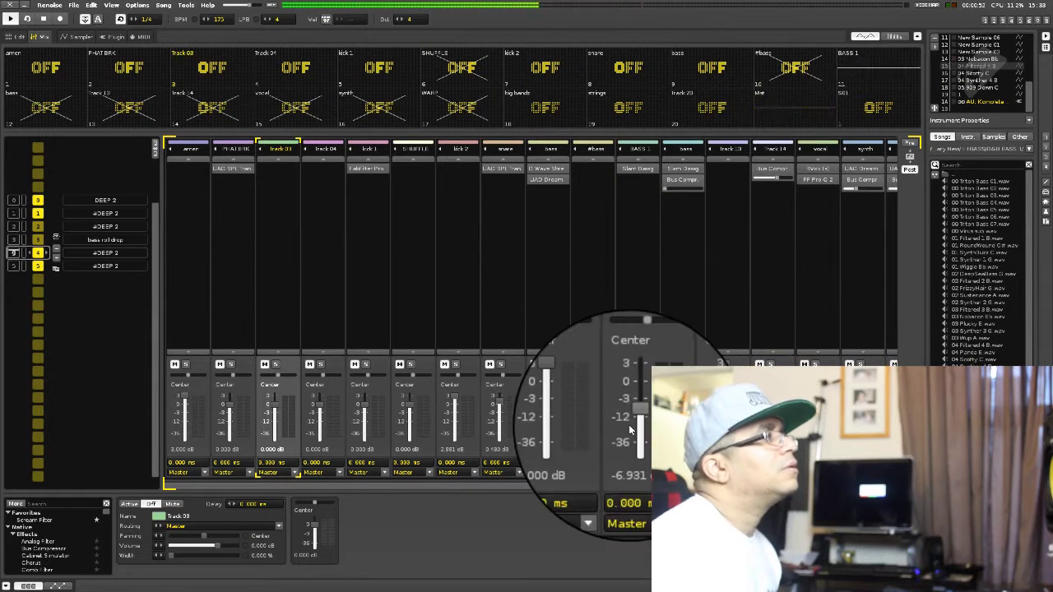
key("space")
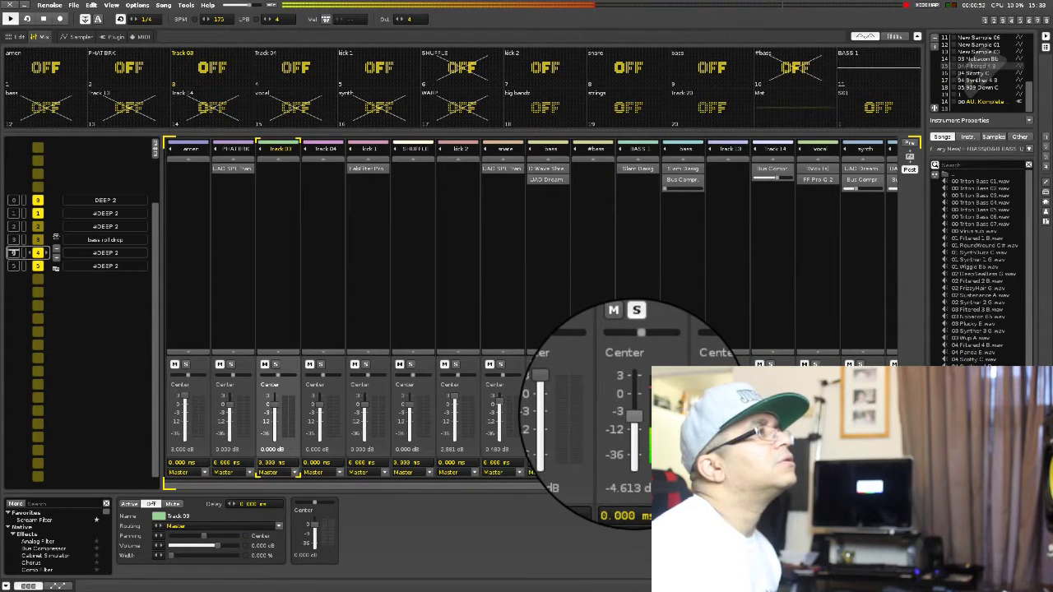
left_click_drag(636, 420, 629, 413)
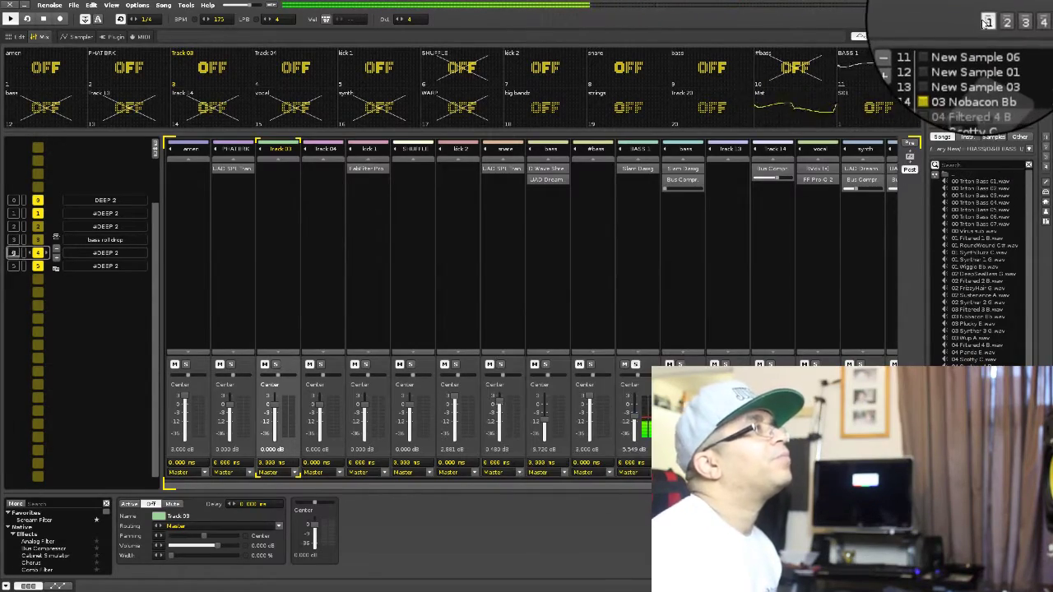
Step: Return to the pattern editor for the bass roll drop section and show the track scopes again
key("F2")
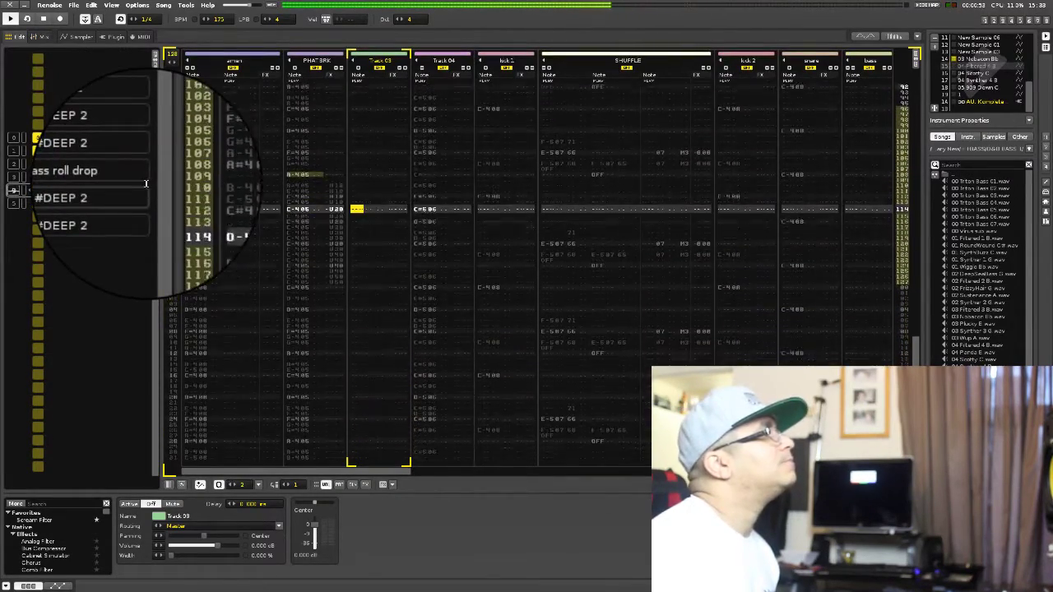
left_click(14, 197)
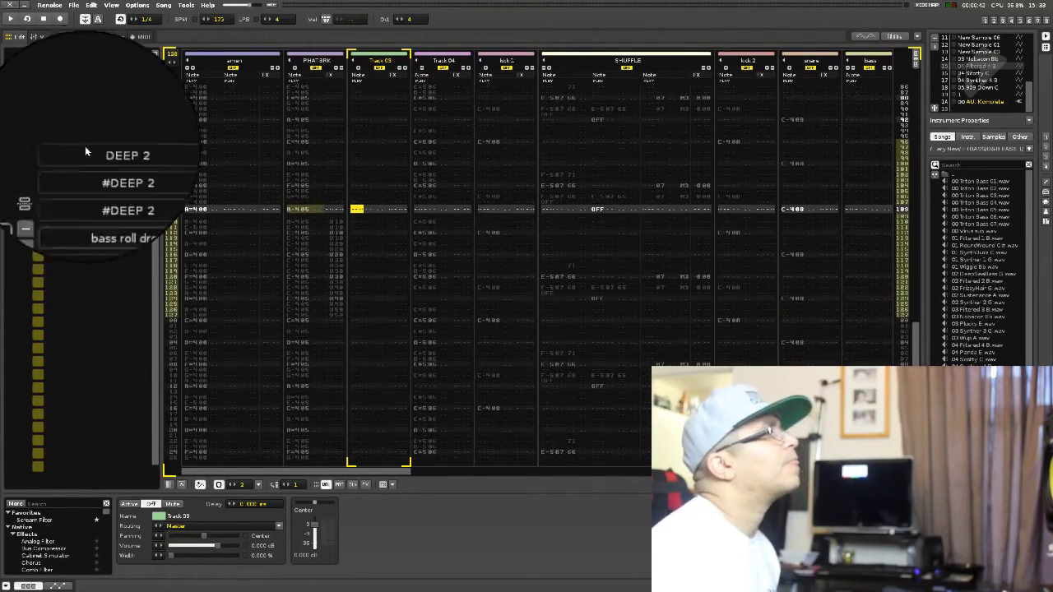
left_click(863, 36)
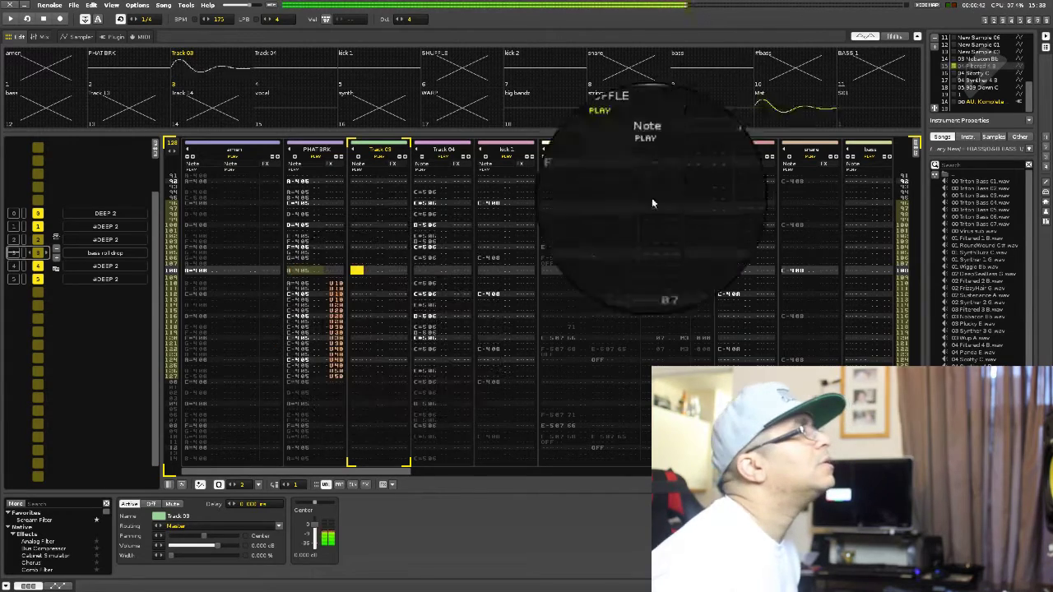
Step: Enter a C-4 note of instrument 05 909 Down C at line 108 of Track 03 in the bass roll drop pattern
left_click(973, 89)
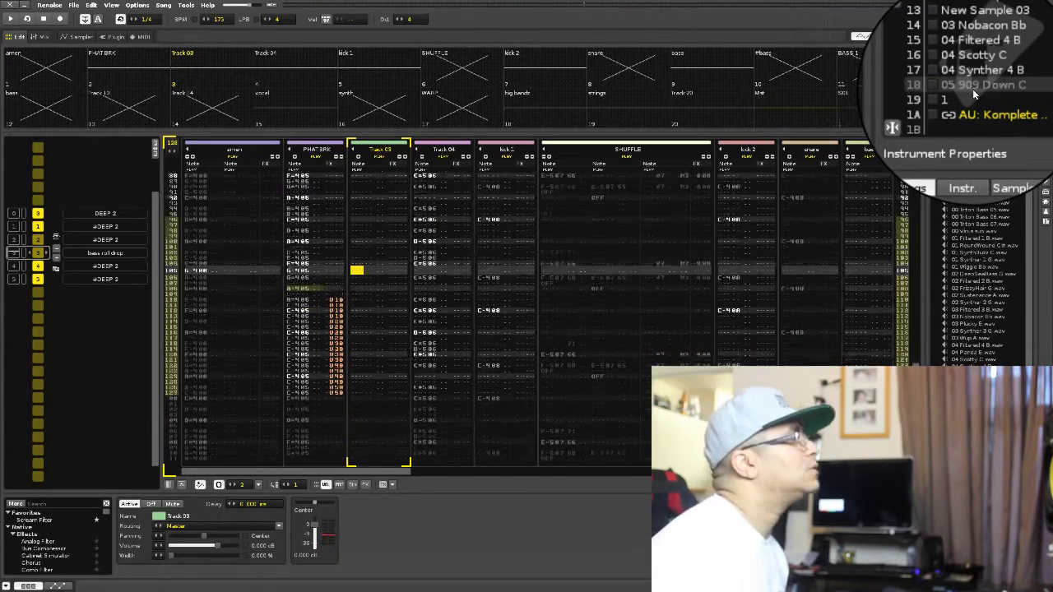
key("Escape")
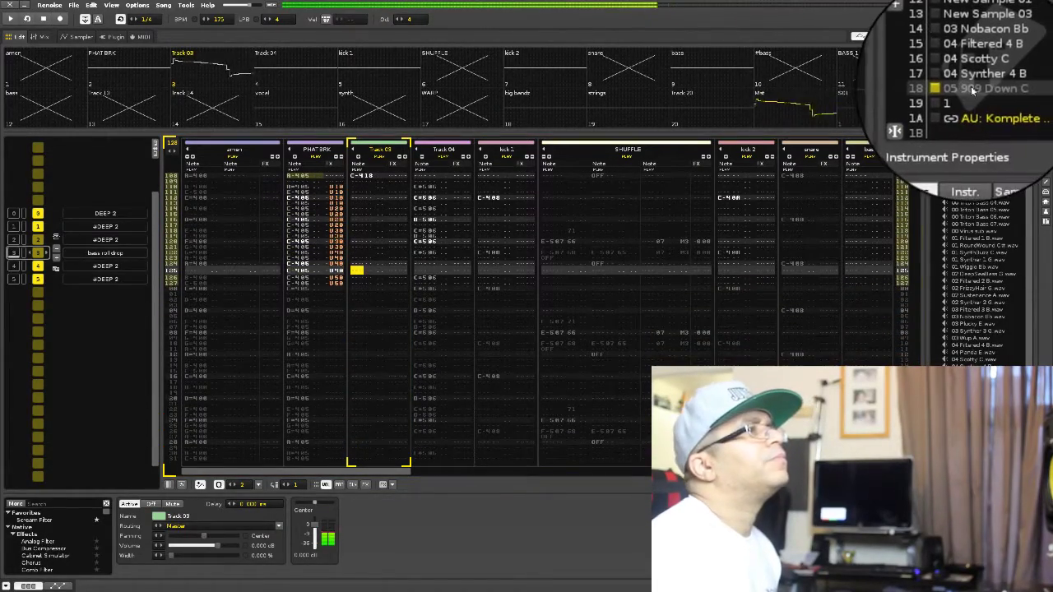
Step: Copy instrument 05 909 Down C and paste it into the empty instrument slot 1B
right_click(972, 91)
left_click(963, 160)
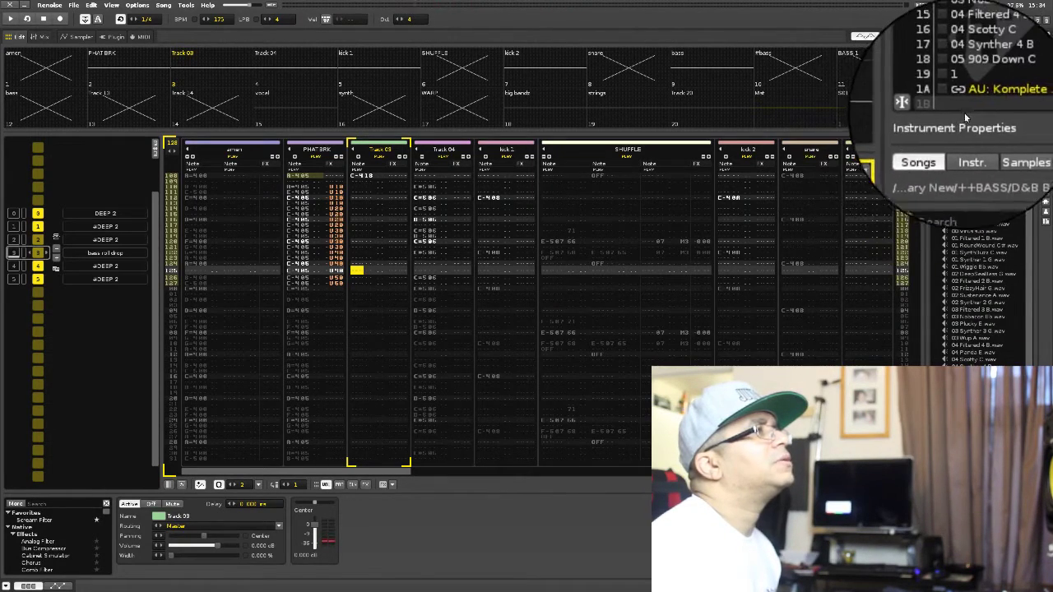
right_click(965, 109)
left_click(936, 198)
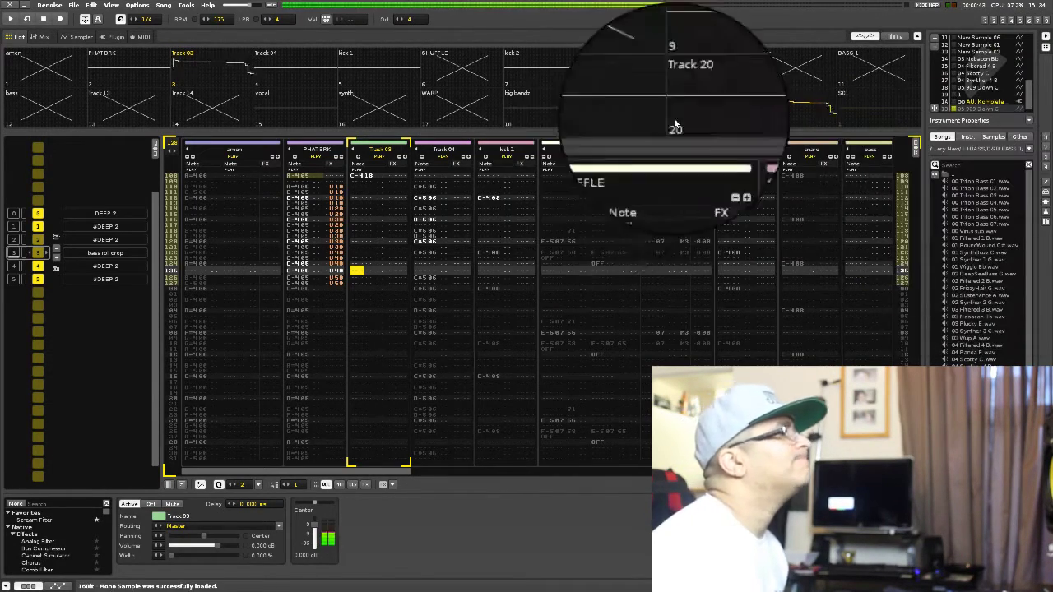
Step: Set the copied 909 Down C sample to a PingPong loop in the waveform editor, narrow its loop region and audition it
left_click(1002, 23)
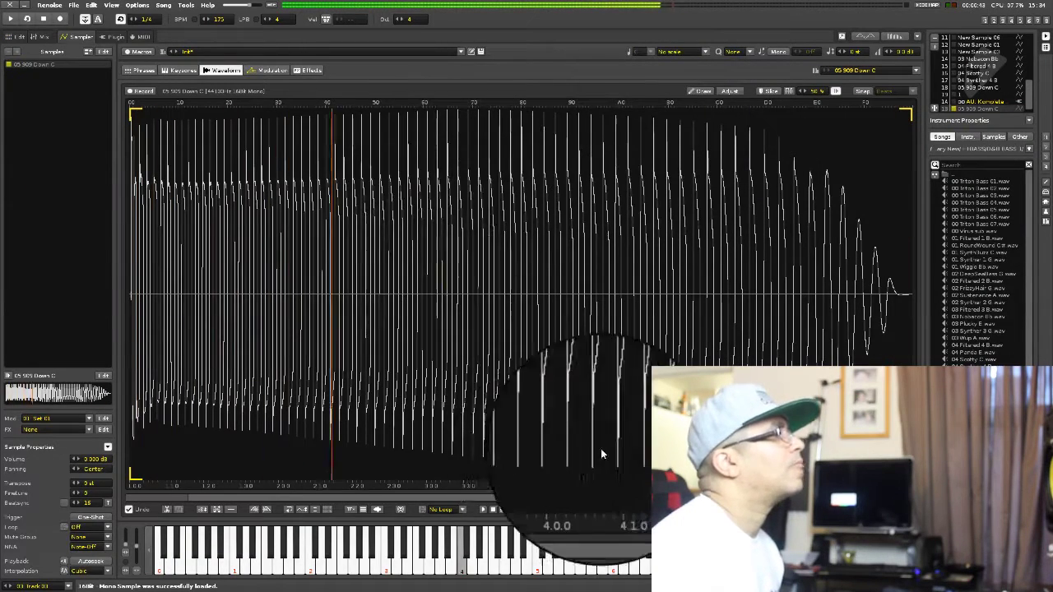
left_click(462, 510)
left_click(442, 501)
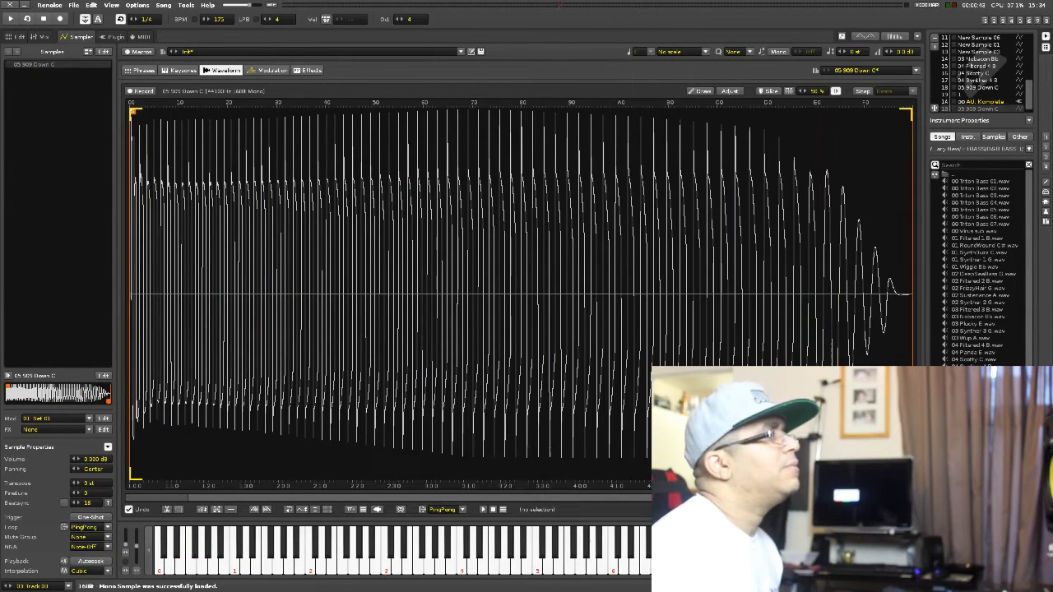
key("z")
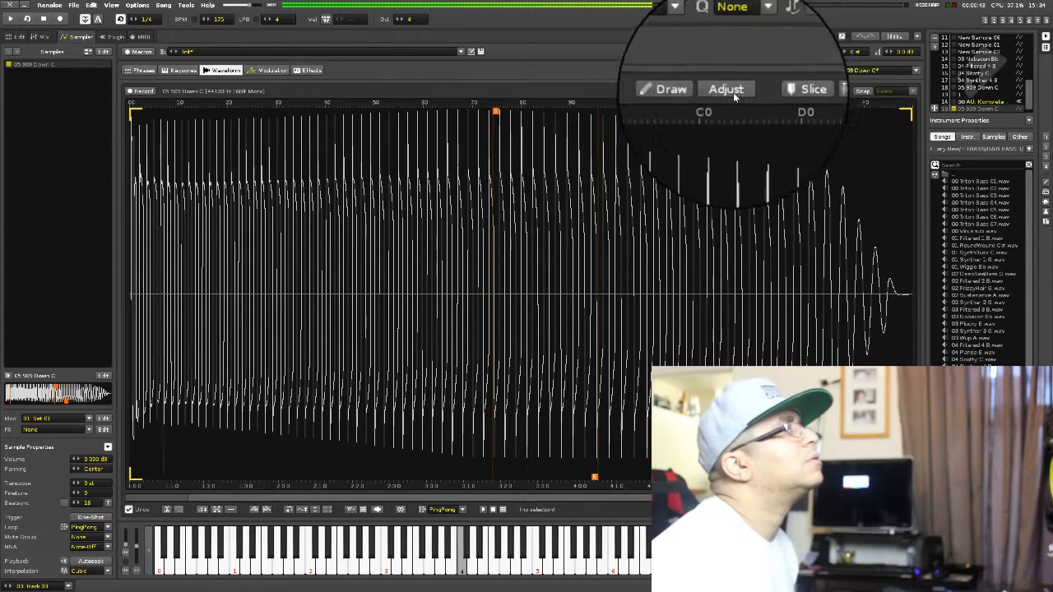
Step: Set the sample's Pitch LFO frequency to about 0.469 Hz while auditioning notes, and show its volume modulation
left_click(277, 78)
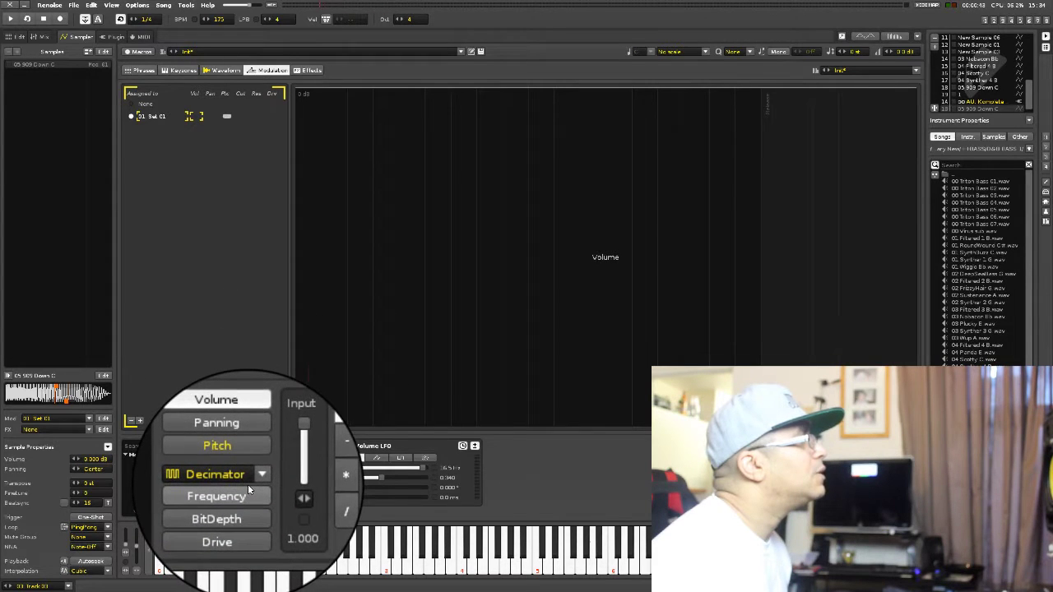
key("z")
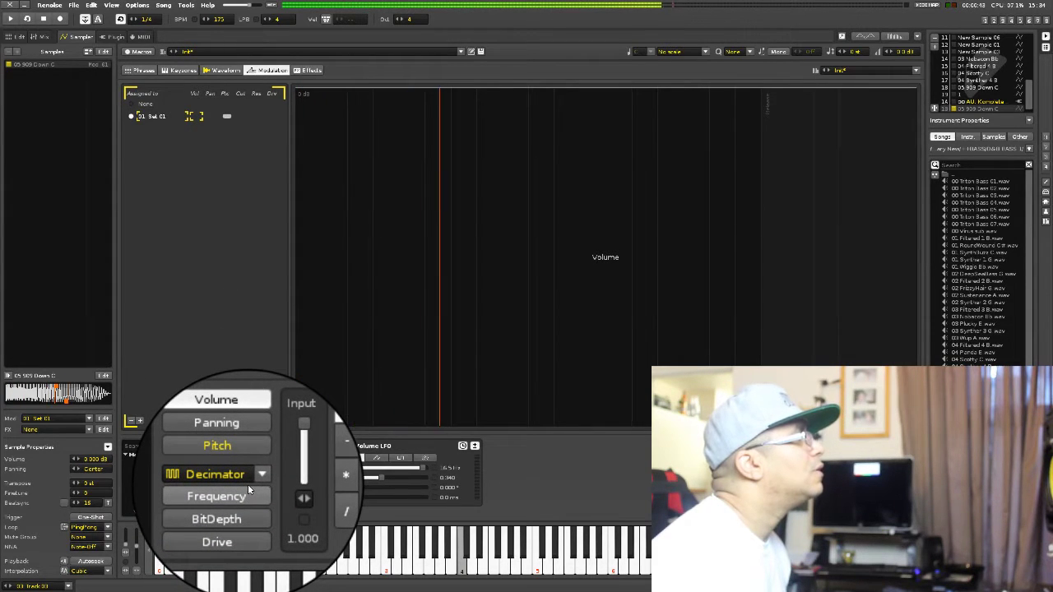
left_click(232, 466)
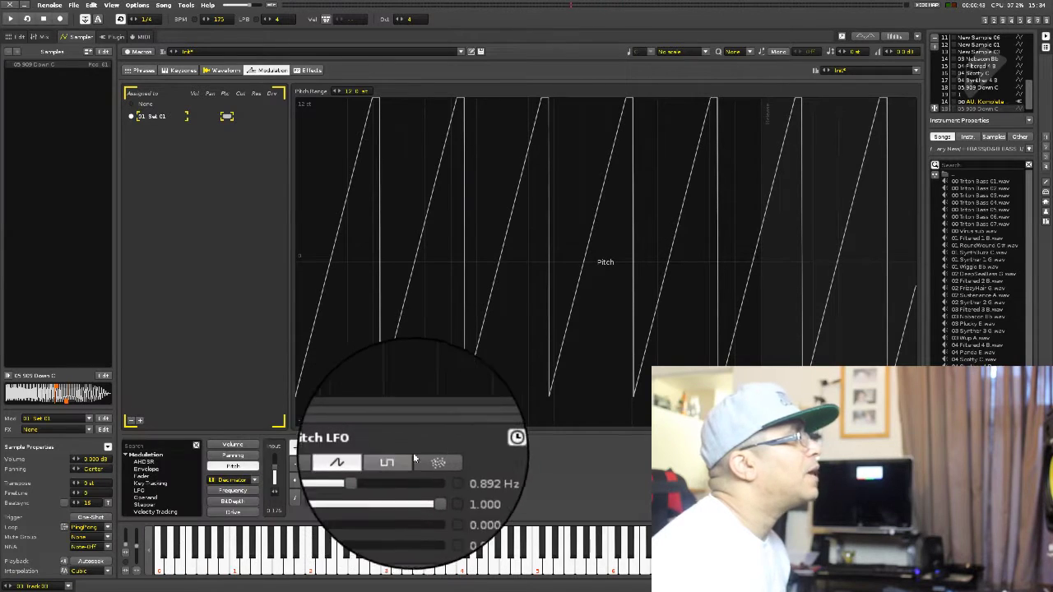
key("z")
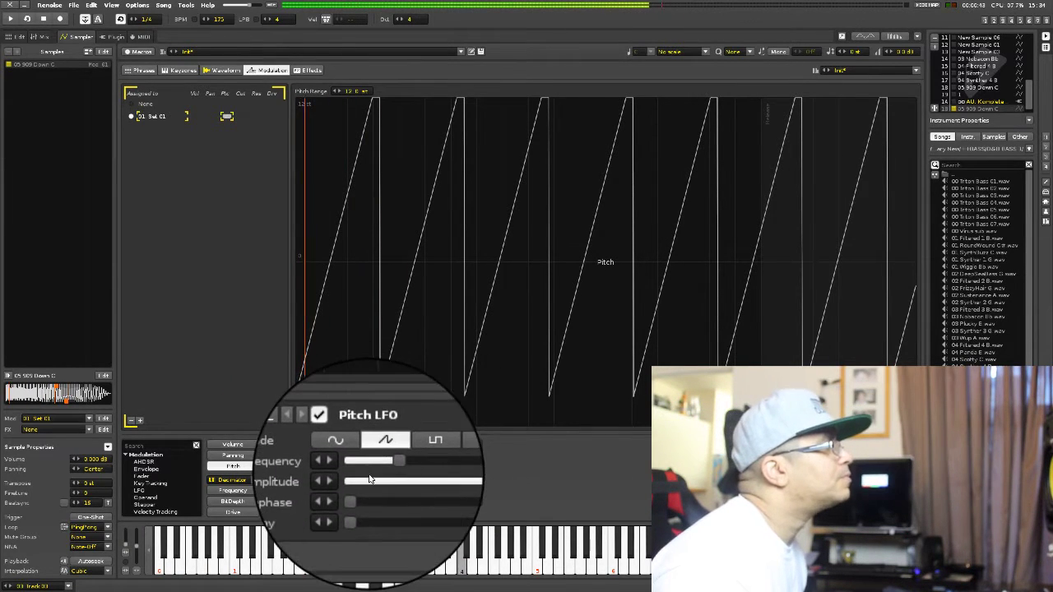
left_click_drag(424, 479, 385, 471)
key("z")
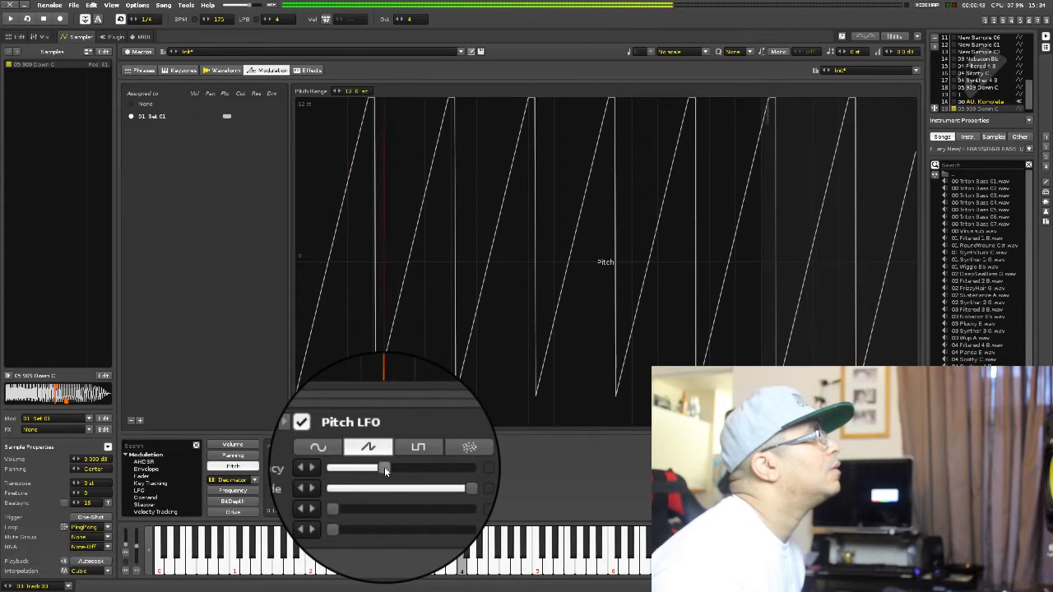
left_click_drag(385, 469, 382, 471)
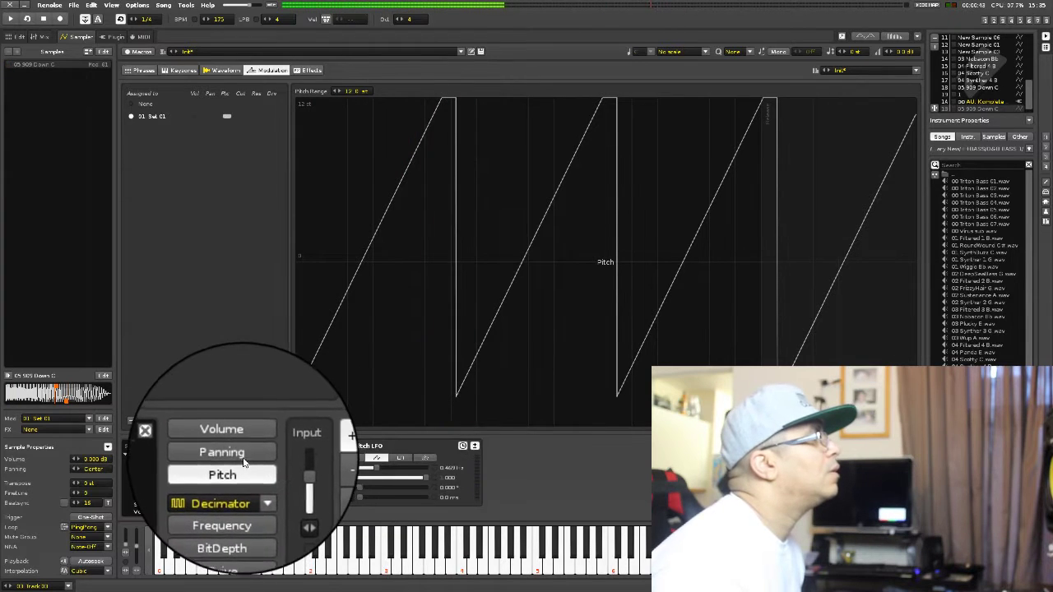
left_click(222, 454)
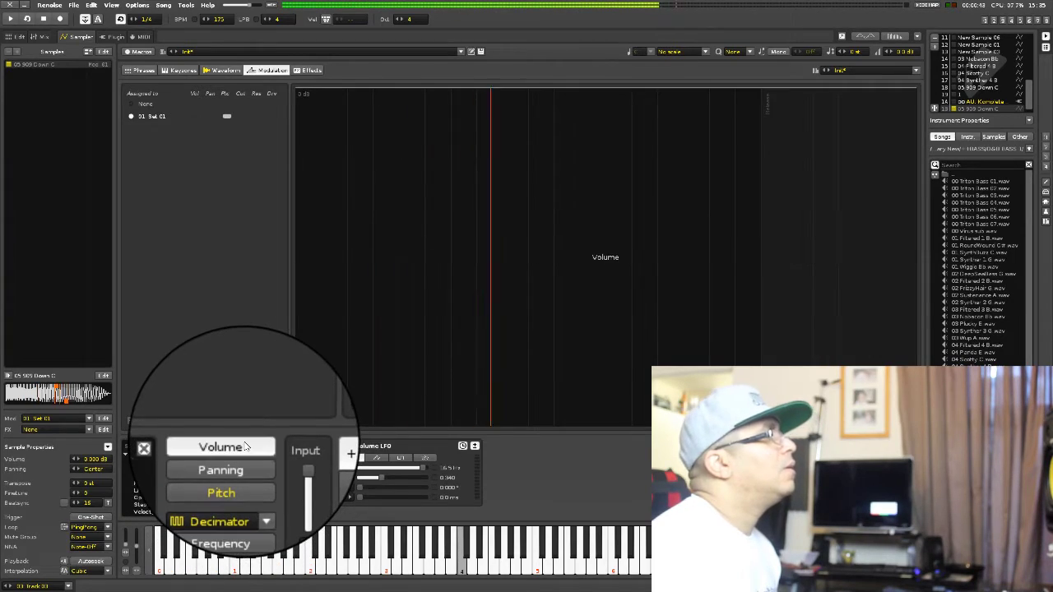
Step: Enter a run of C-5 notes in Track 03 at the end of the bass roll drop pattern and close it with a note-off
key("F2")
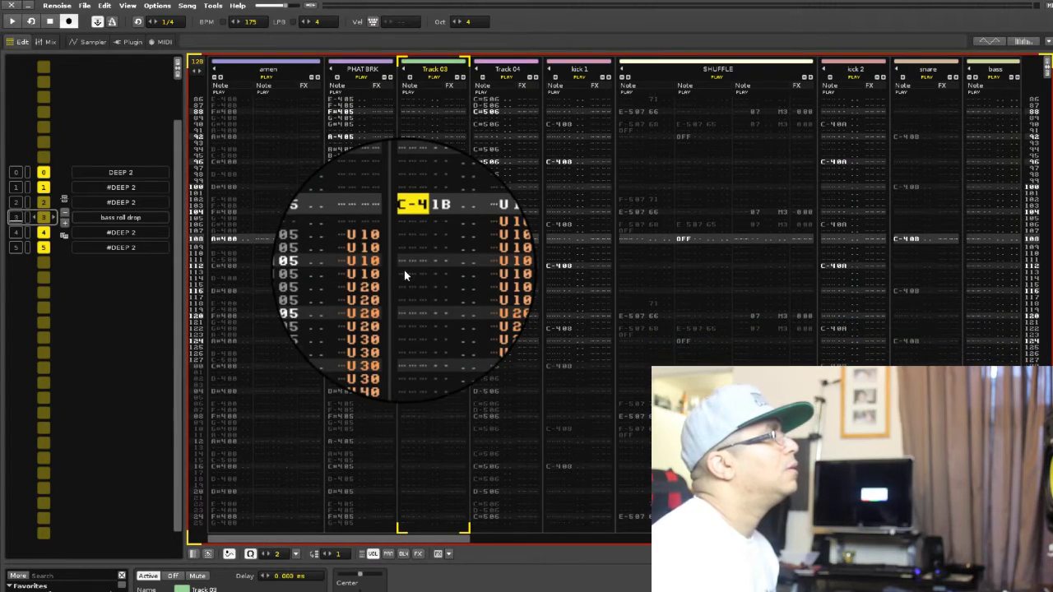
key("q")
key("q")
key("q")
key("q")
key("q")
key("q")
key("q")
key("q")
key("q")
key("q")
key("q")
key("q")
key("q")
key("q")
key("q")
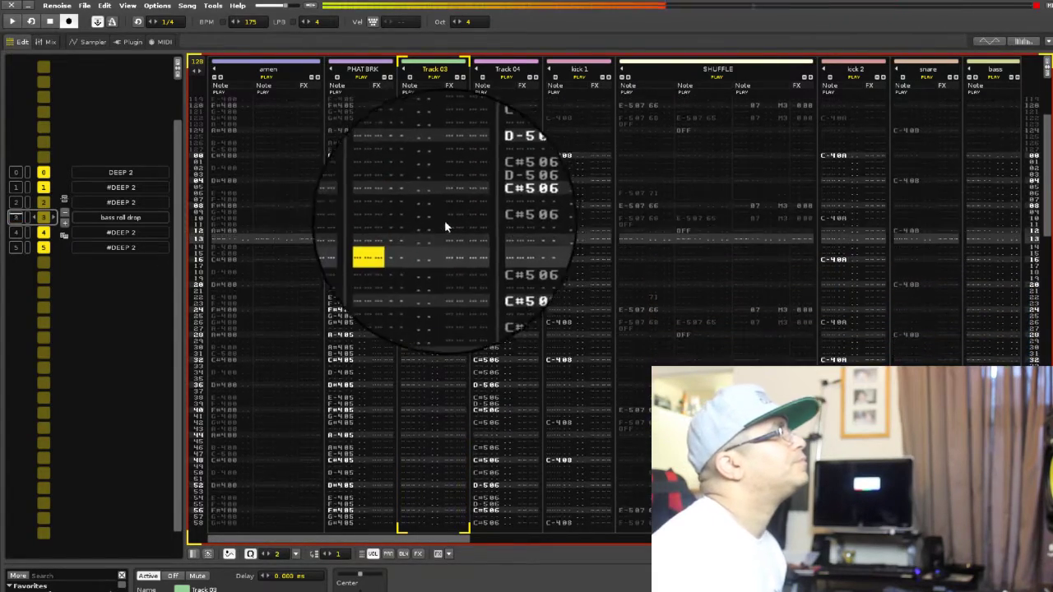
key("Caps_Lock")
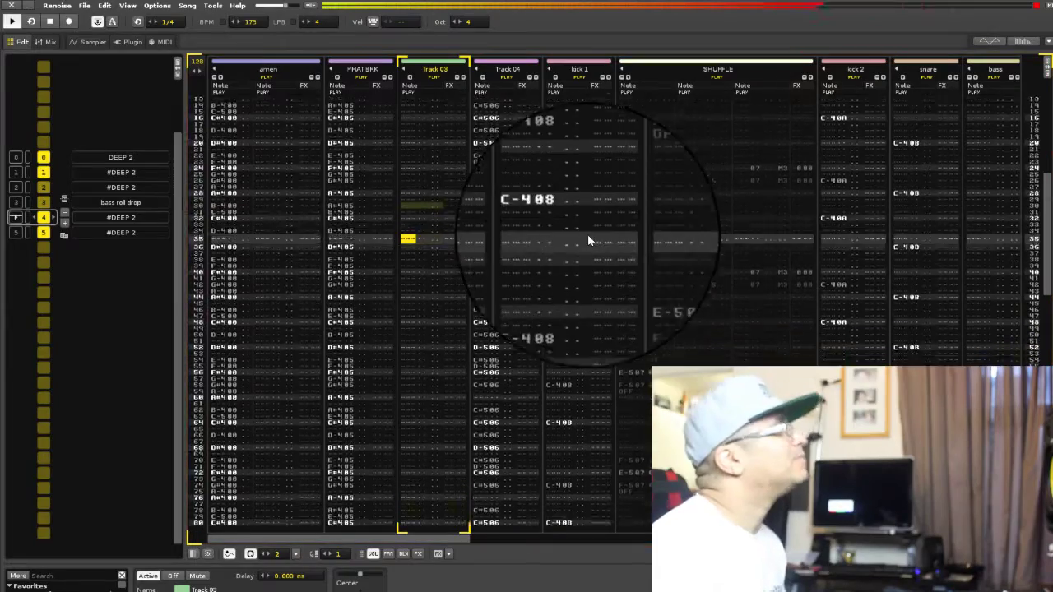
Step: Expand the pattern matrix and play the song from the bass roll drop section
left_click(82, 7)
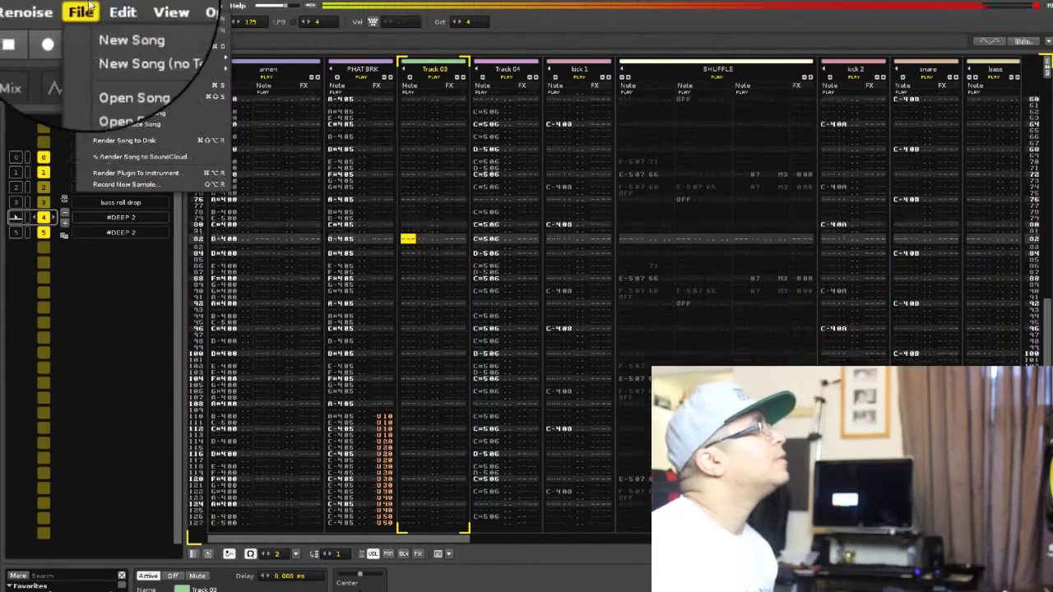
left_click(547, 194)
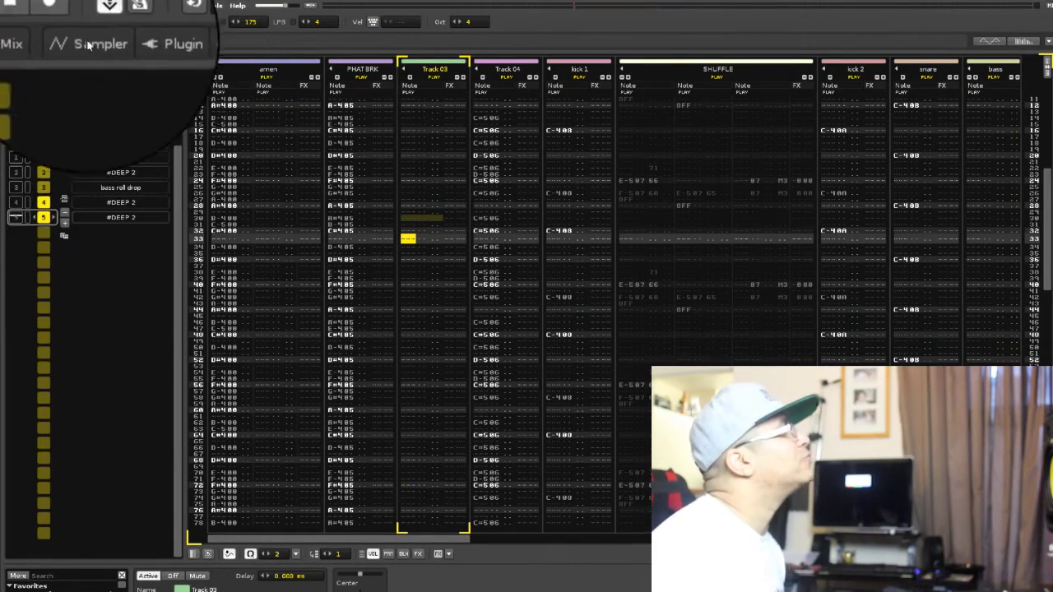
left_click(177, 67)
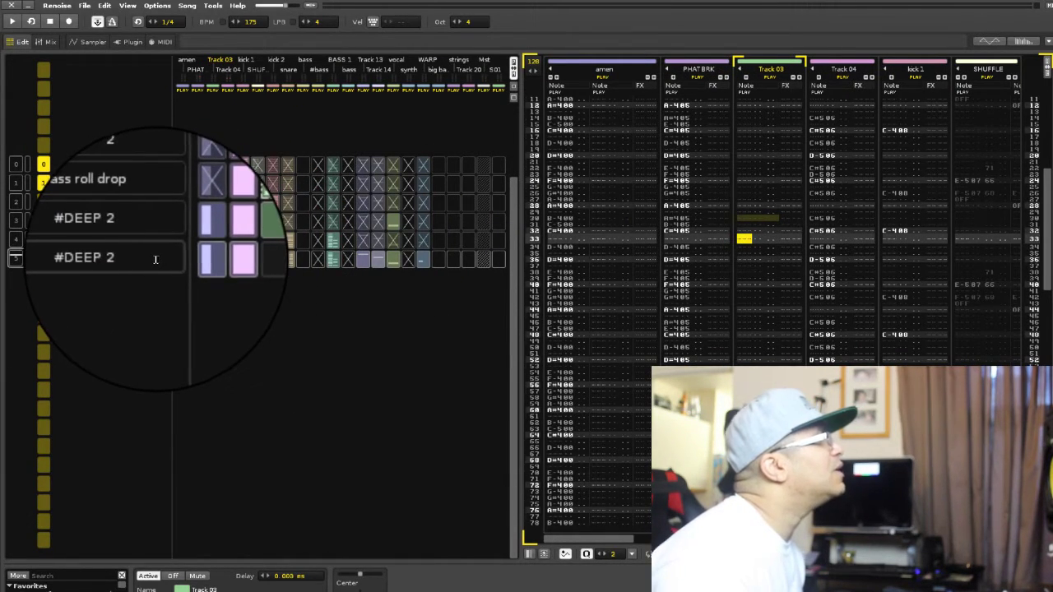
key("space")
left_click(16, 221)
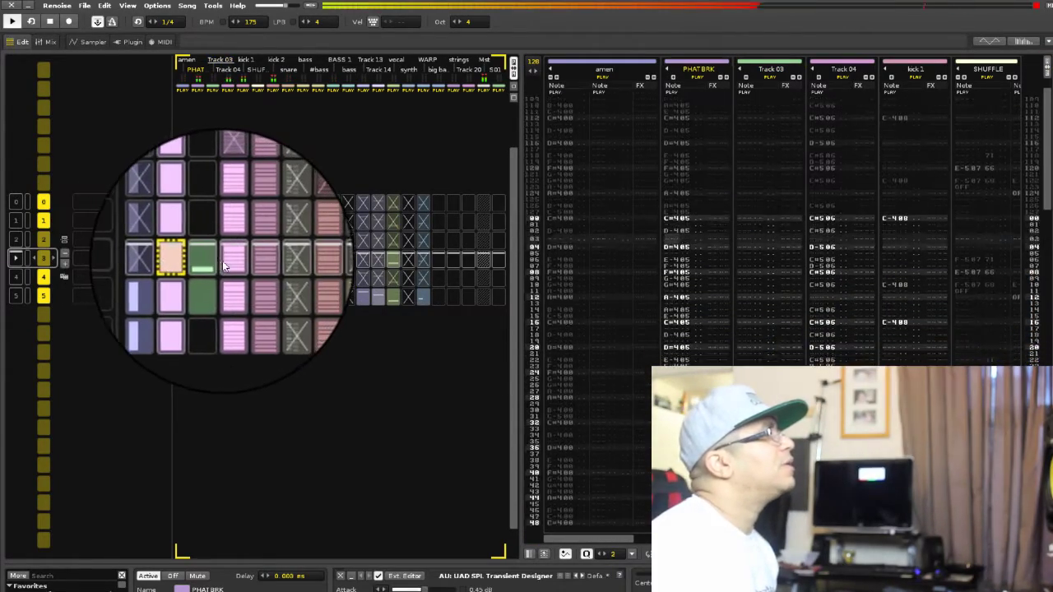
left_click(228, 258)
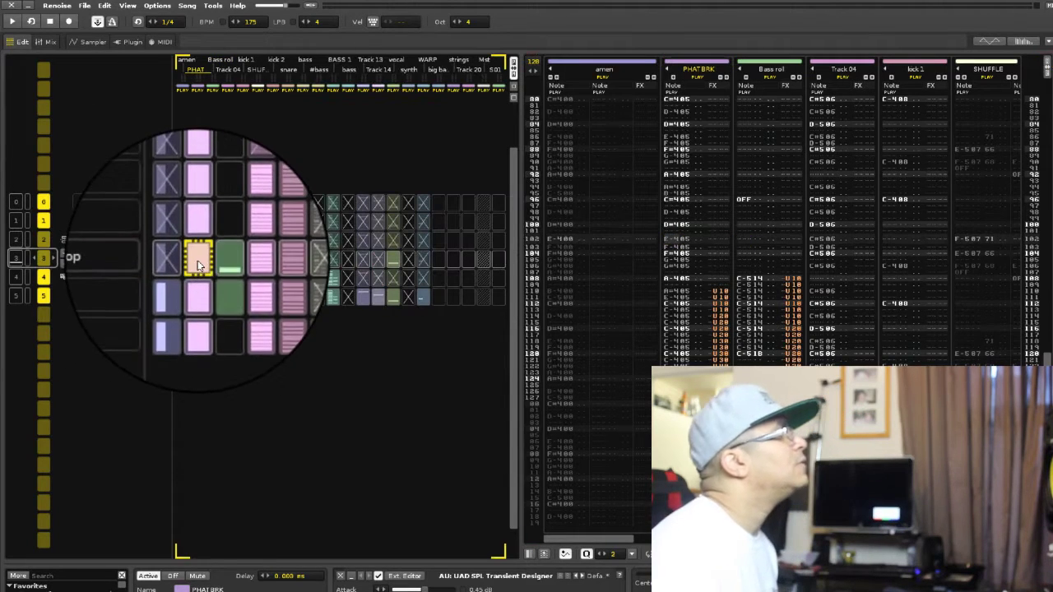
Step: Color the PHATBRK slot of the bass roll drop section red in the pattern matrix
right_click(198, 260)
mouse_move(292, 413)
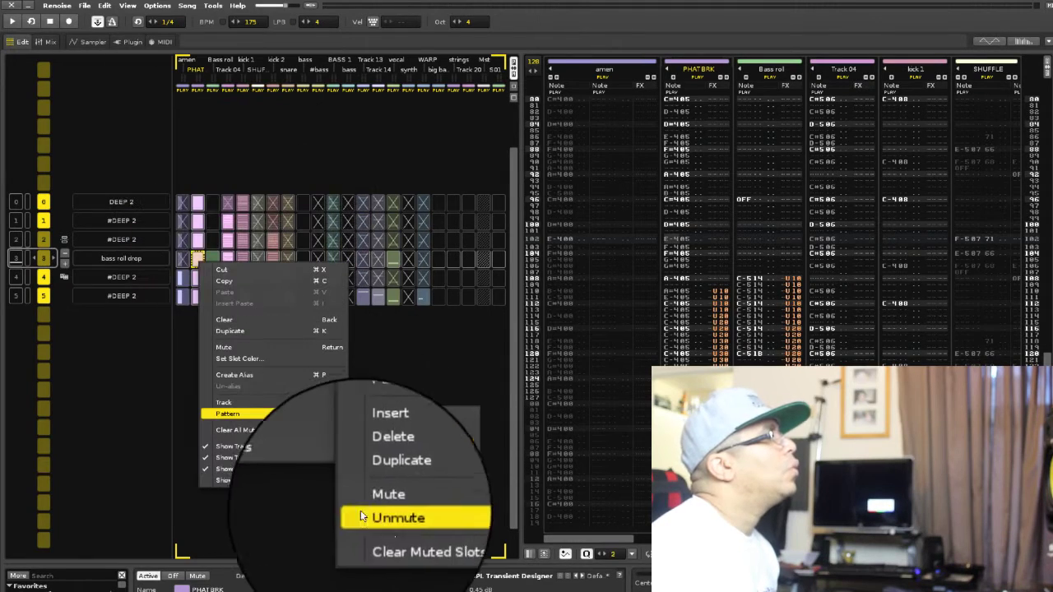
left_click(288, 360)
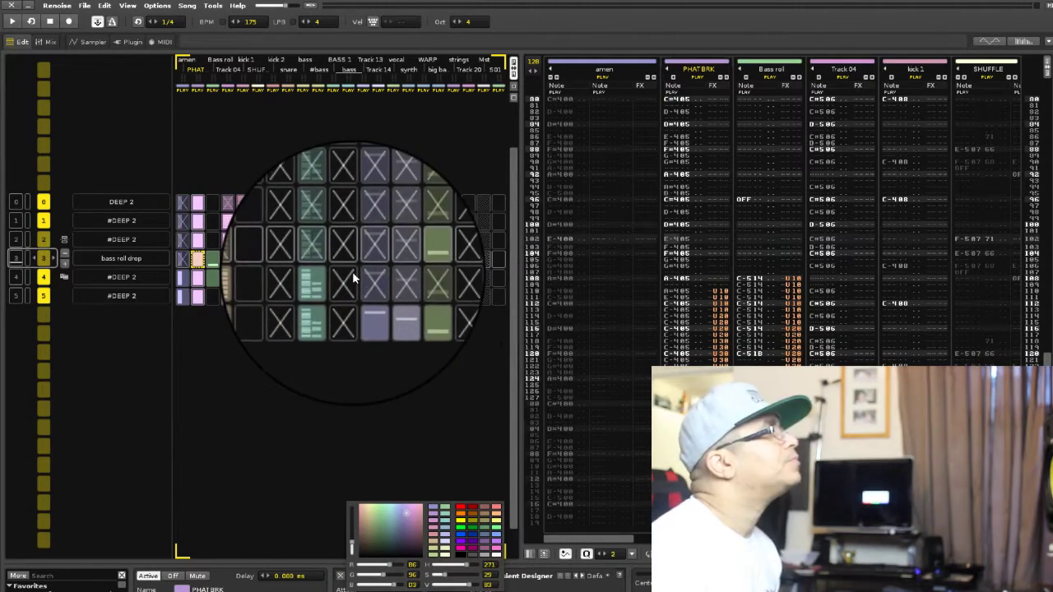
left_click(467, 508)
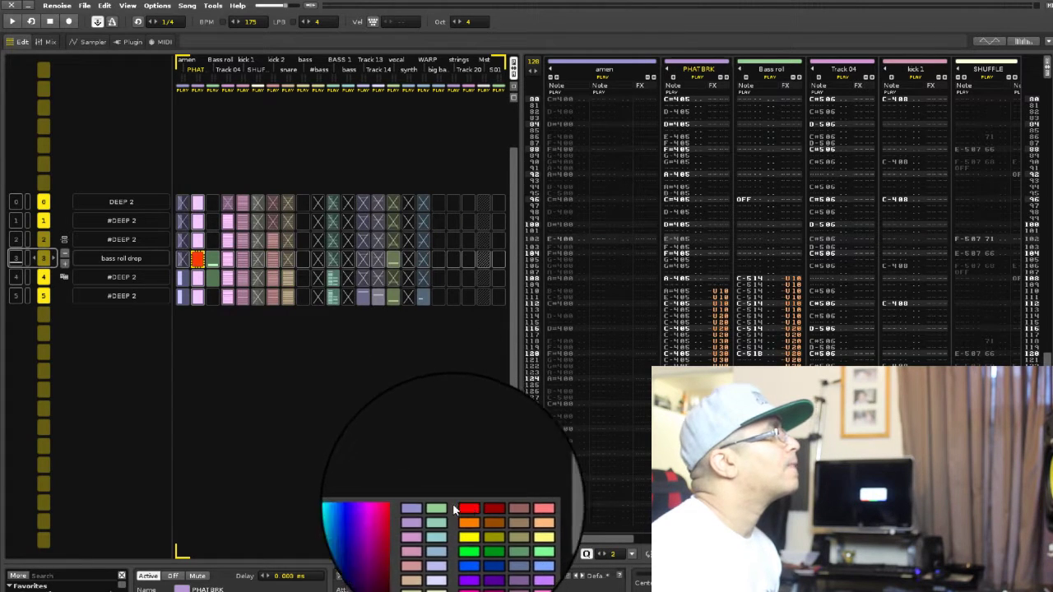
Step: Copy the PHATBRK slot from section 2 and paste it into section 4, directly below bass roll drop
right_click(198, 241)
left_click(227, 262)
right_click(202, 280)
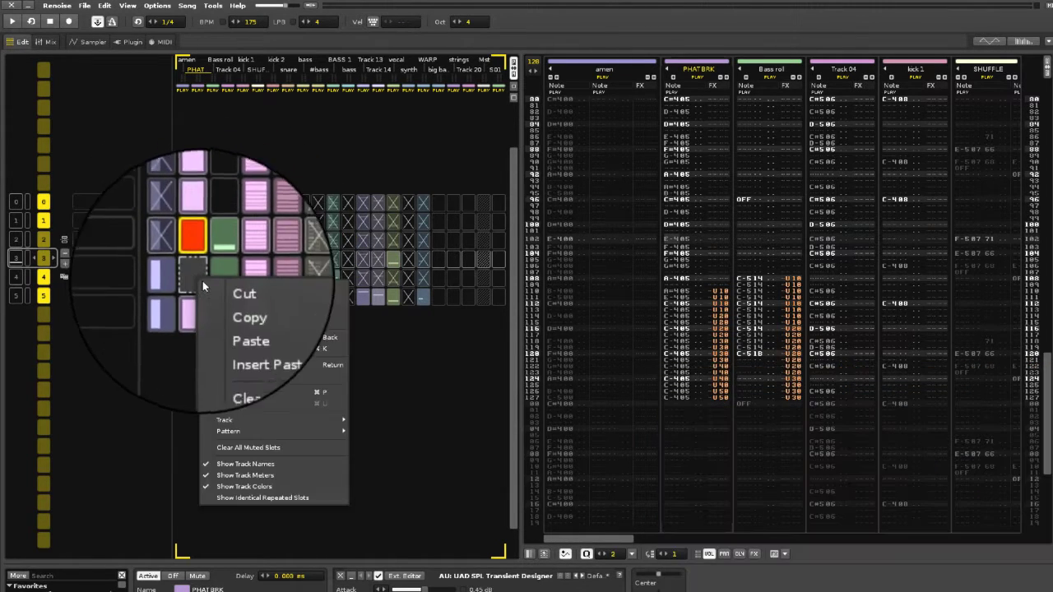
left_click(235, 309)
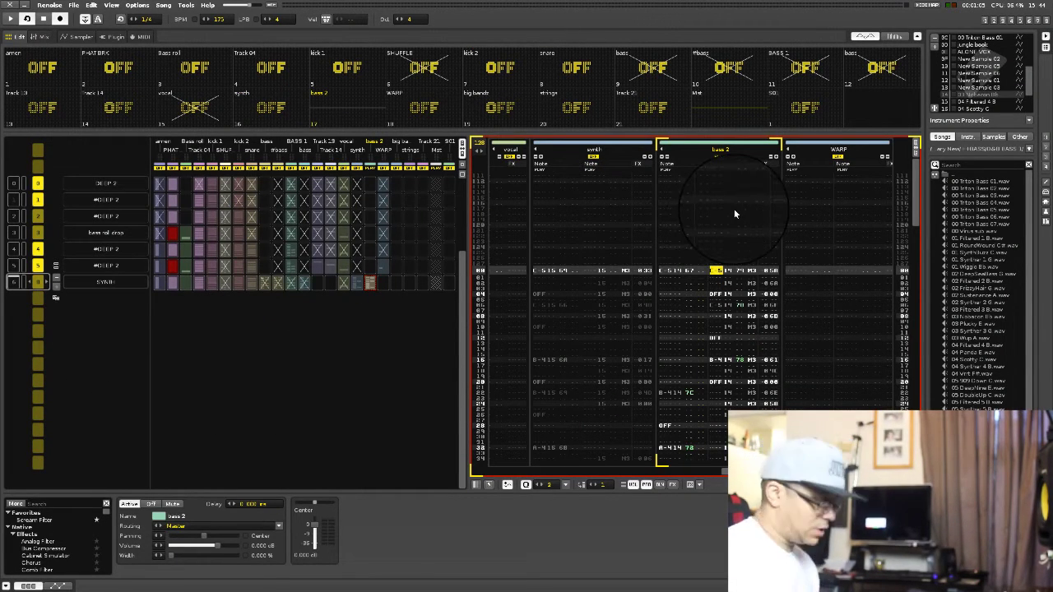
Step: Play the SYNTH section and duplicate it in the pattern sequence
key("space")
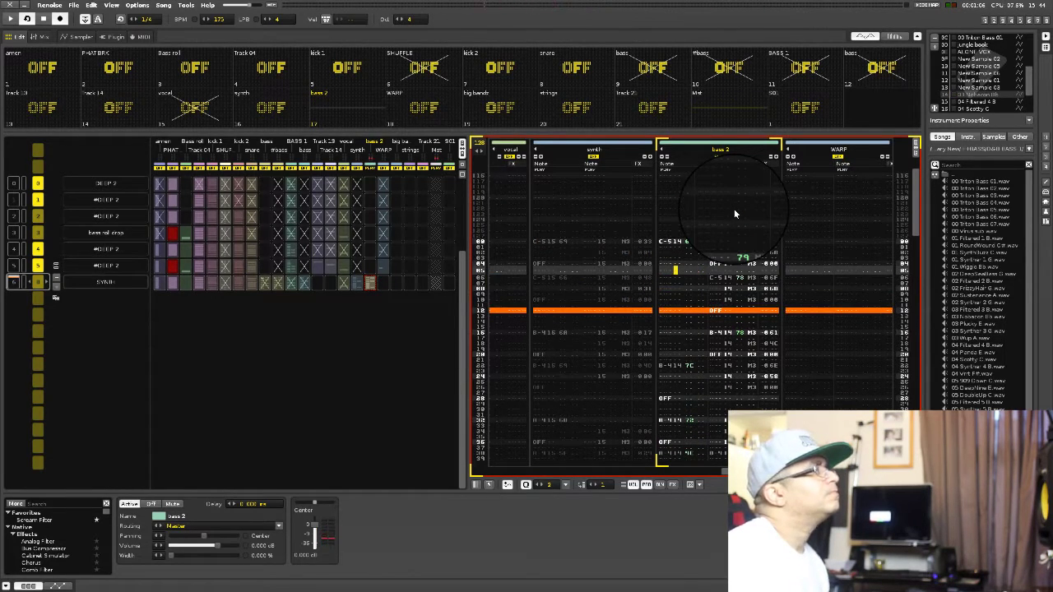
key("space")
key("space")
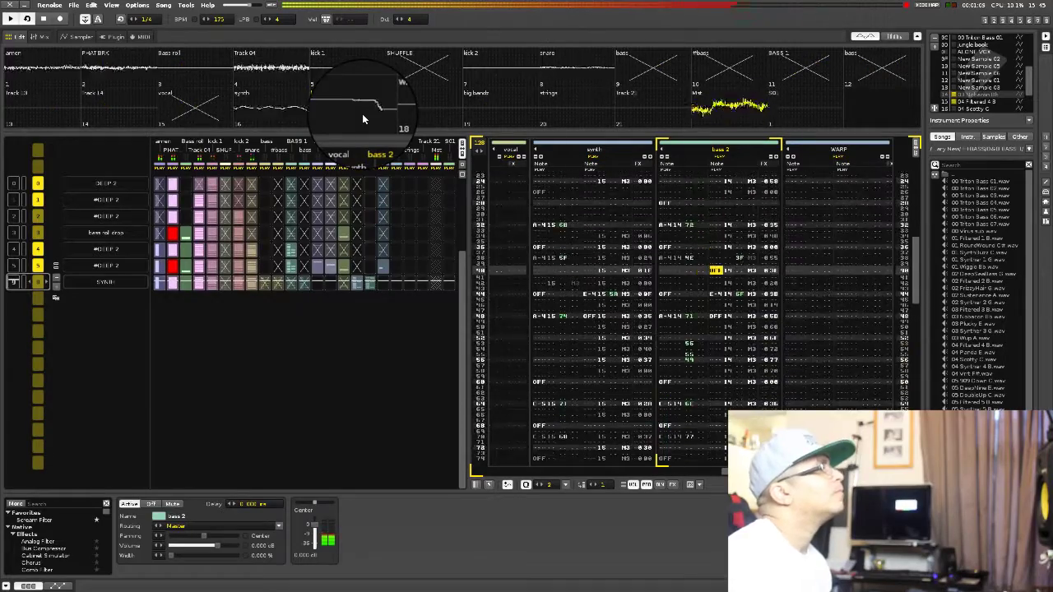
left_click(55, 299)
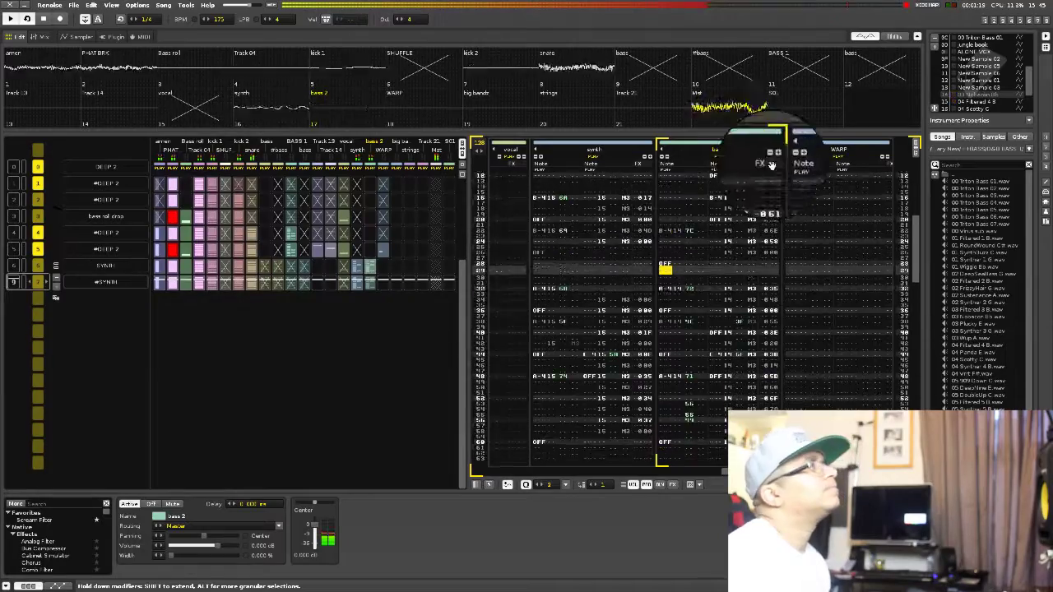
Step: Open the mixer, examine the mix amount of the synth track's UAD DreamVerb and close the plugin window
left_click(1002, 22)
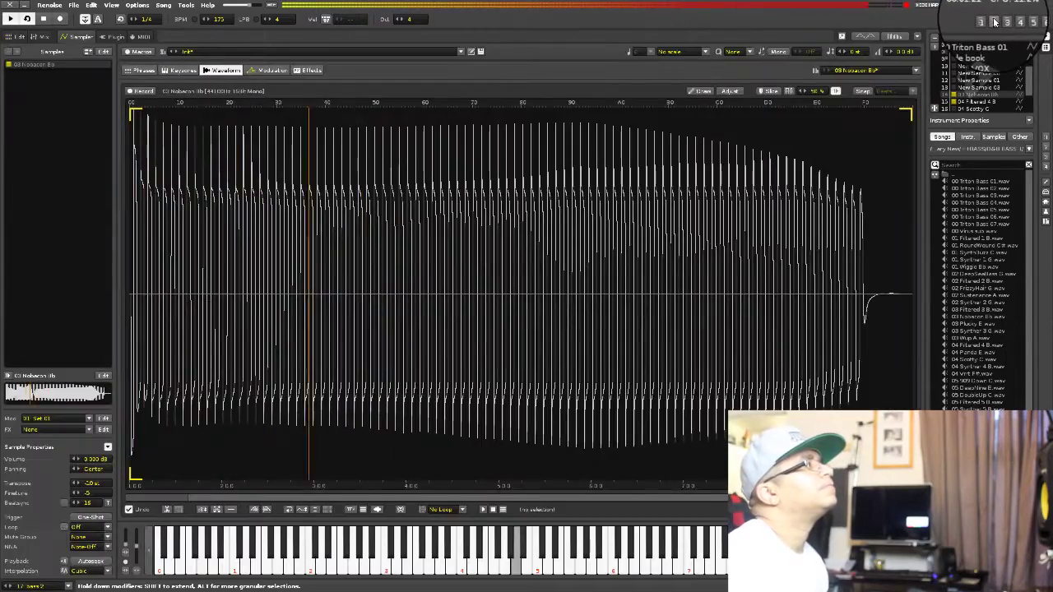
left_click(994, 21)
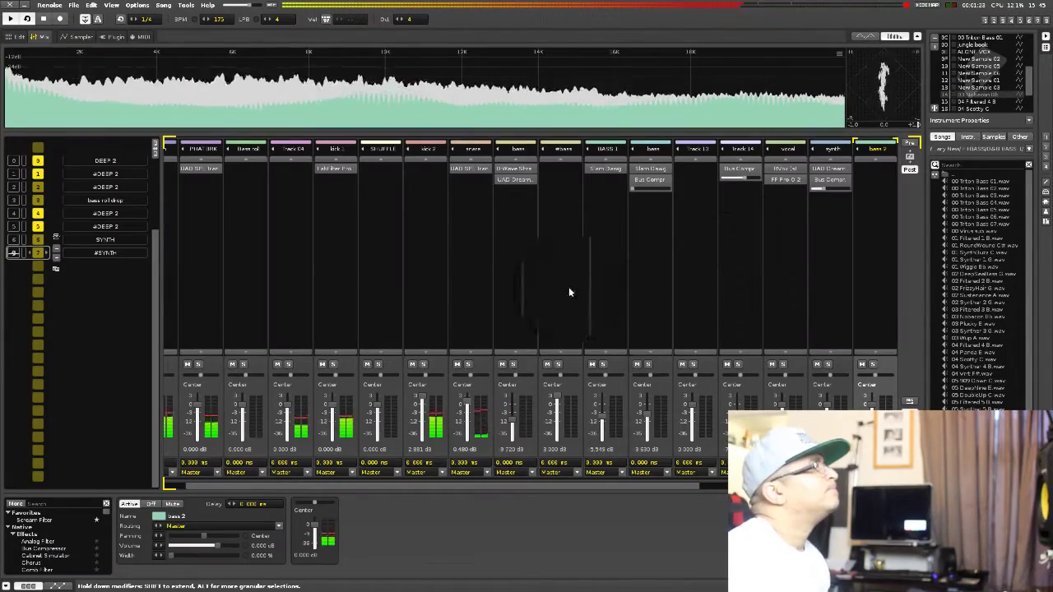
left_click(833, 168)
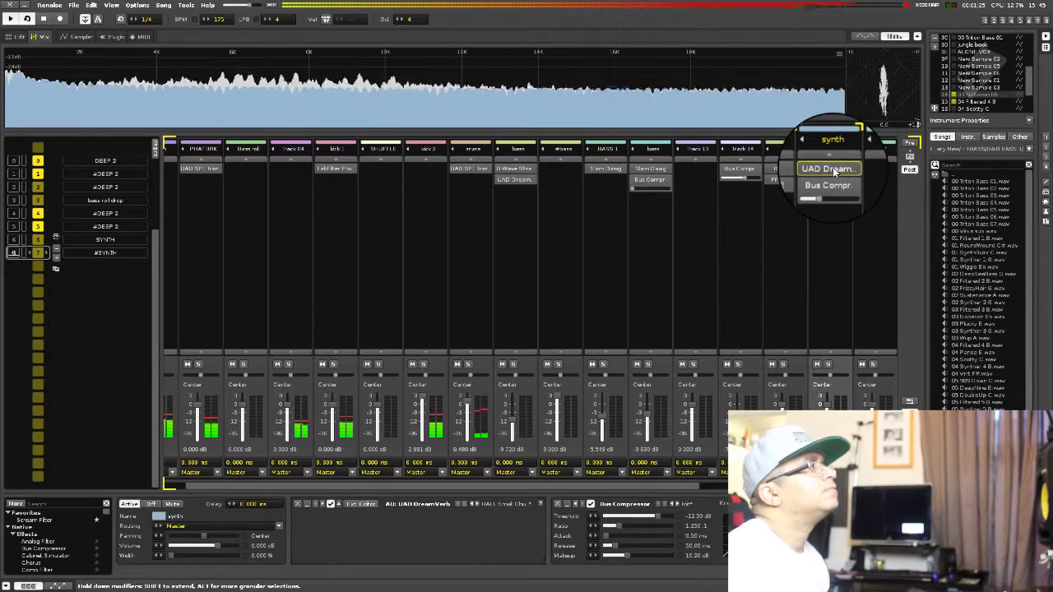
double_click(832, 169)
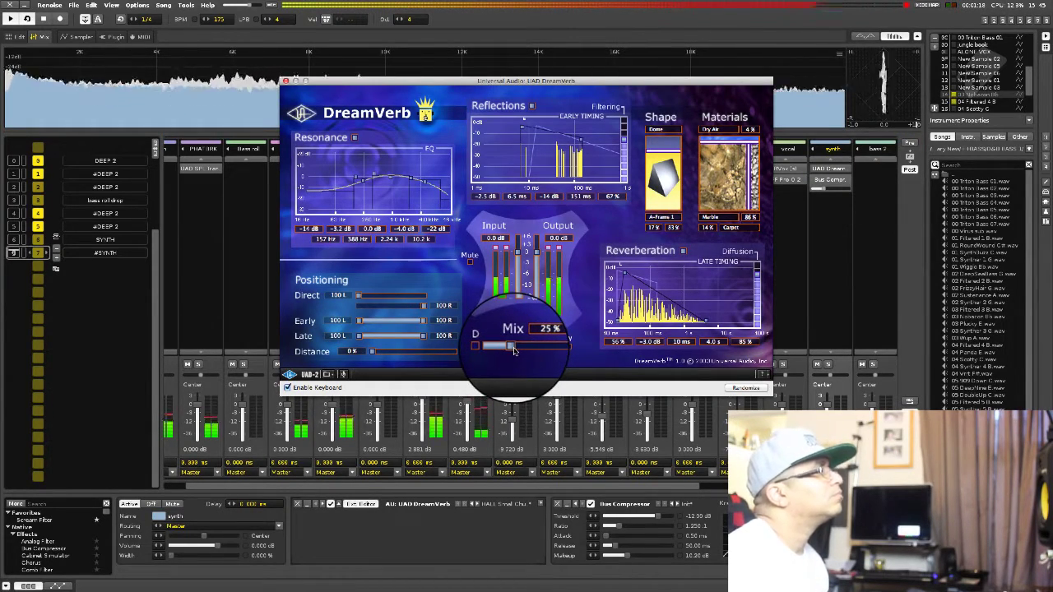
left_click(284, 77)
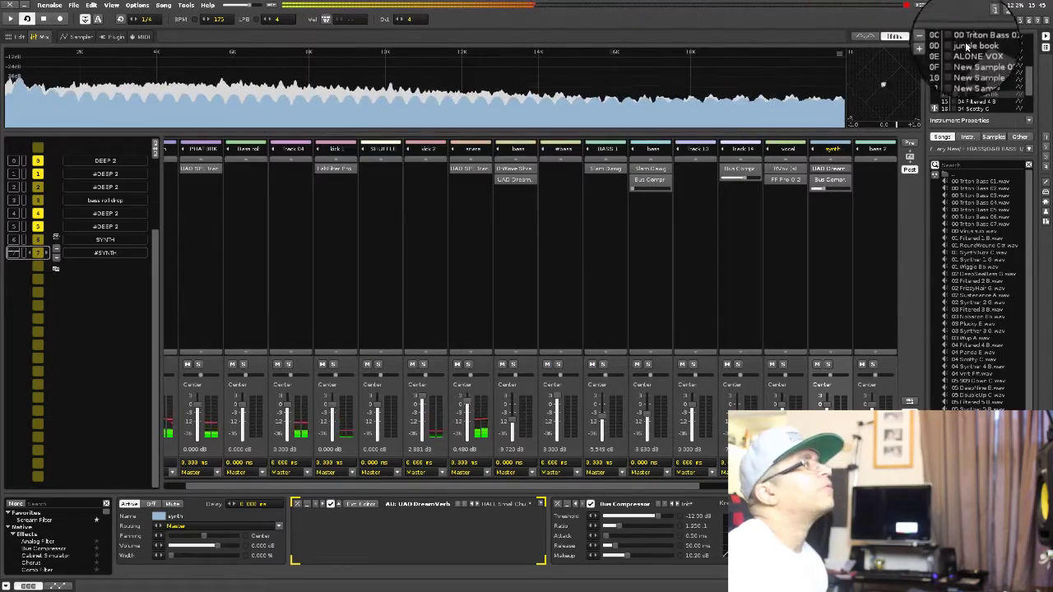
Step: Return to the pattern editor and expand the pattern matrix beside the sequence list
left_click(985, 22)
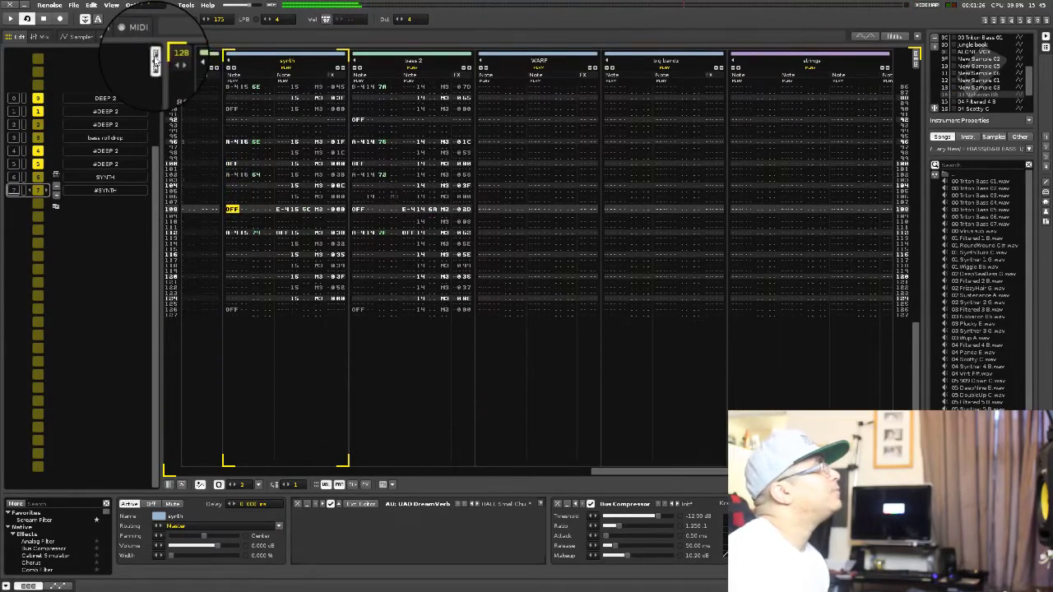
left_click(124, 19)
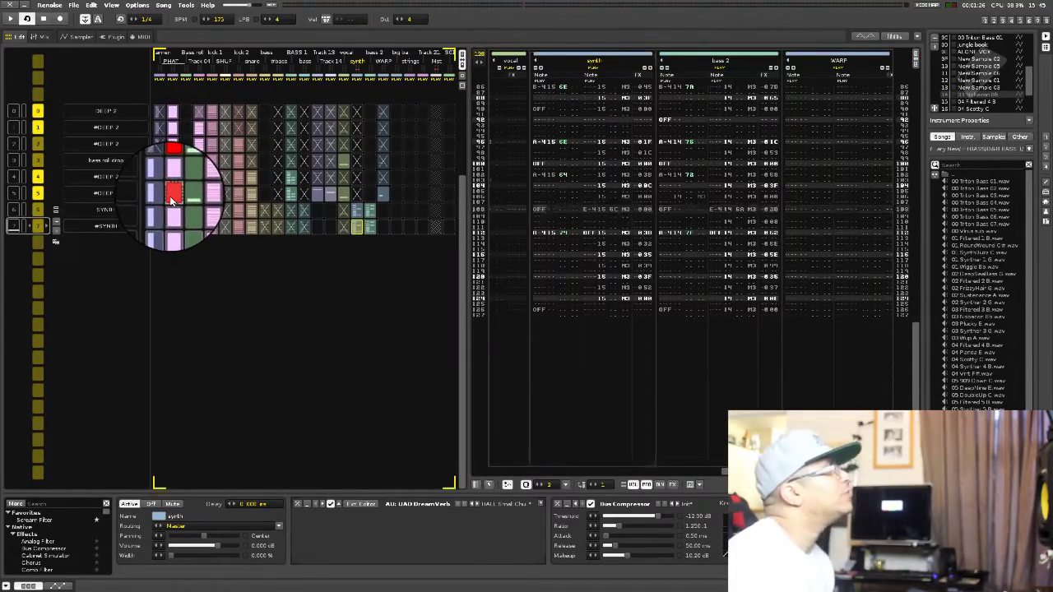
Step: Copy the PHATBRK slot from section 5 and paste it into section 7, #SYNTH
right_click(171, 200)
left_click(169, 209)
right_click(188, 228)
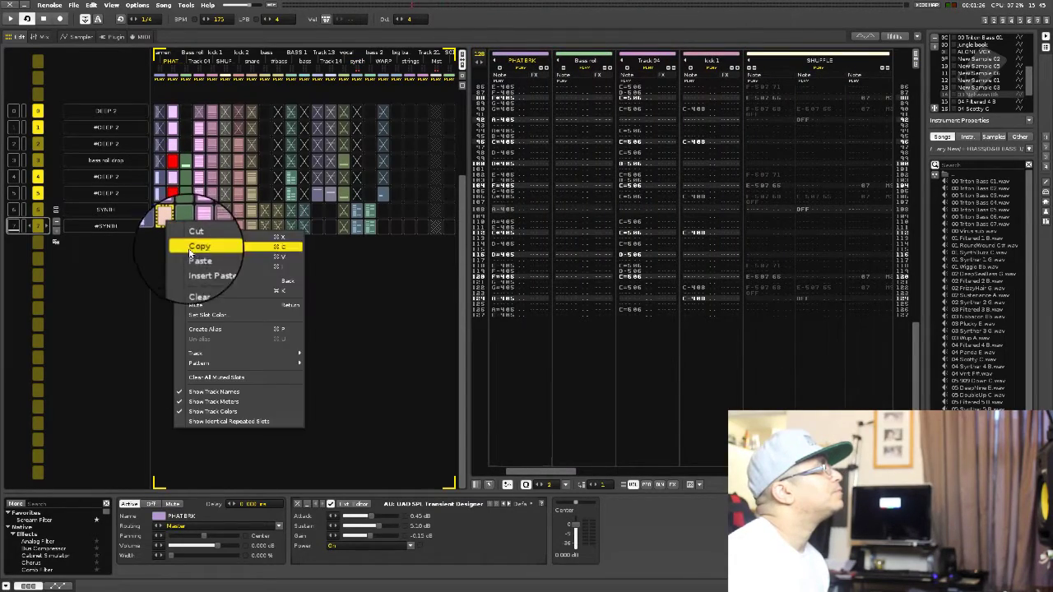
left_click(190, 251)
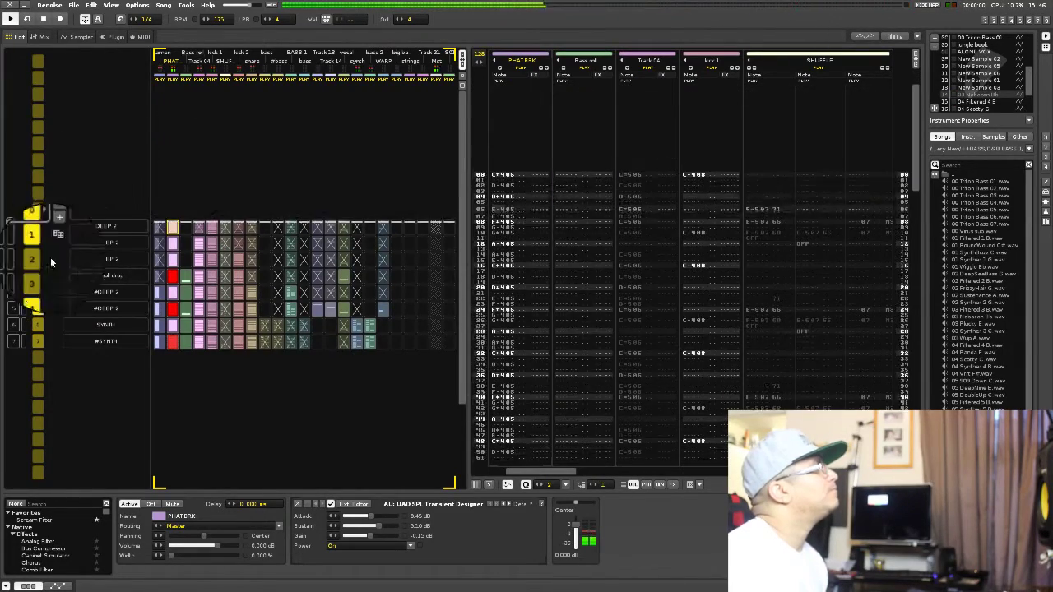
Step: Play sections 4 and 5 and add pattern 5 again as section 8, directly after #SYNTH
left_click(14, 293)
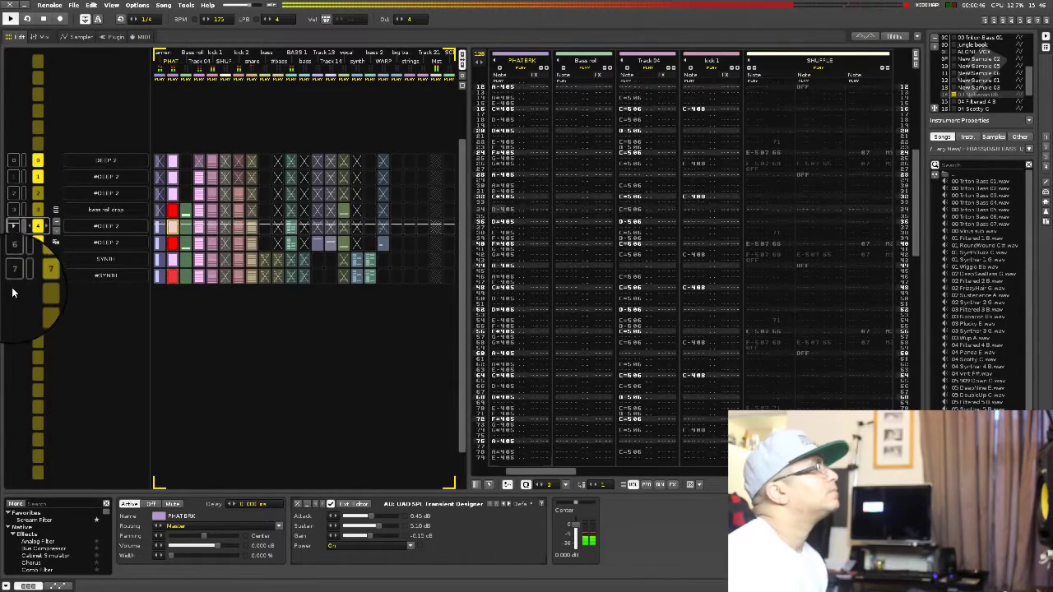
left_click(12, 244)
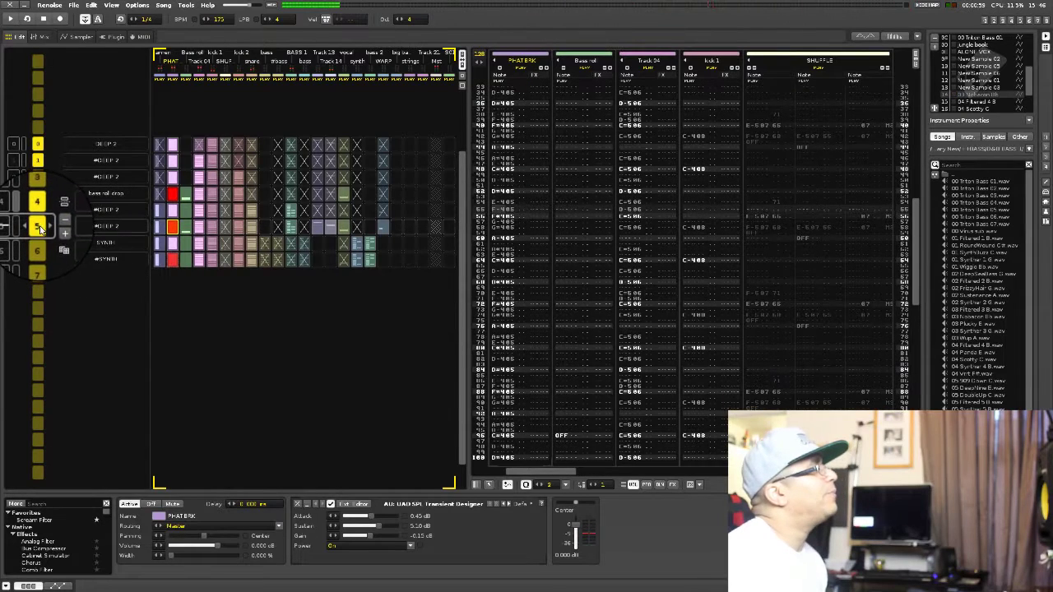
left_click(49, 256)
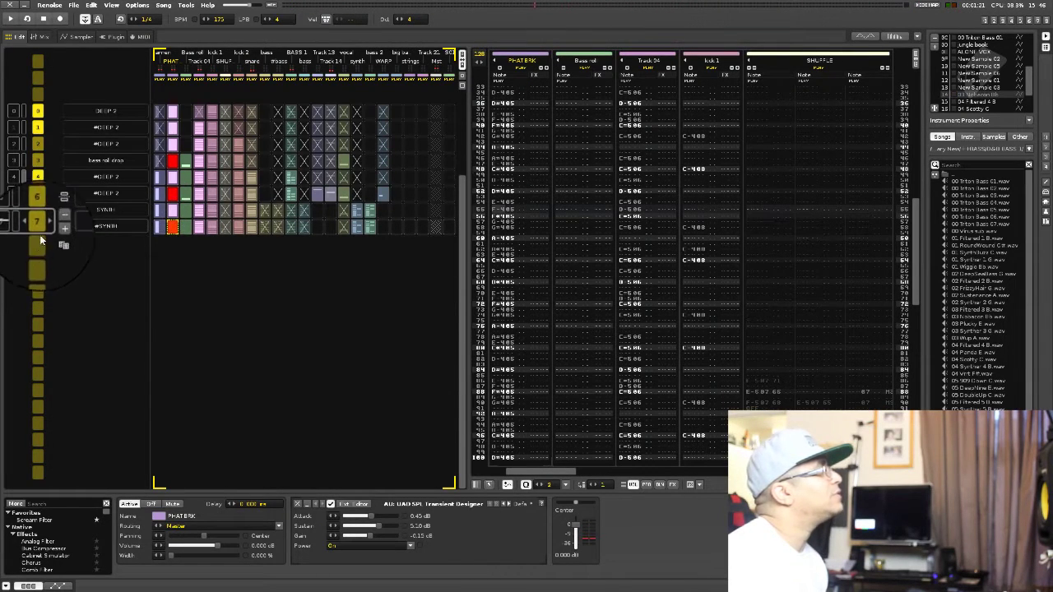
left_click(56, 241)
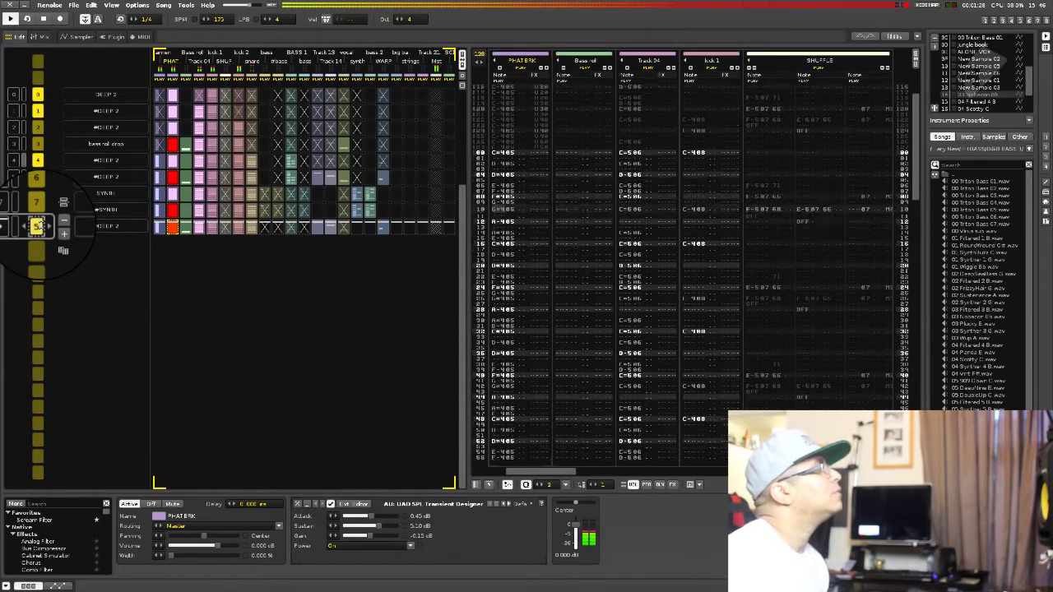
left_click(37, 201)
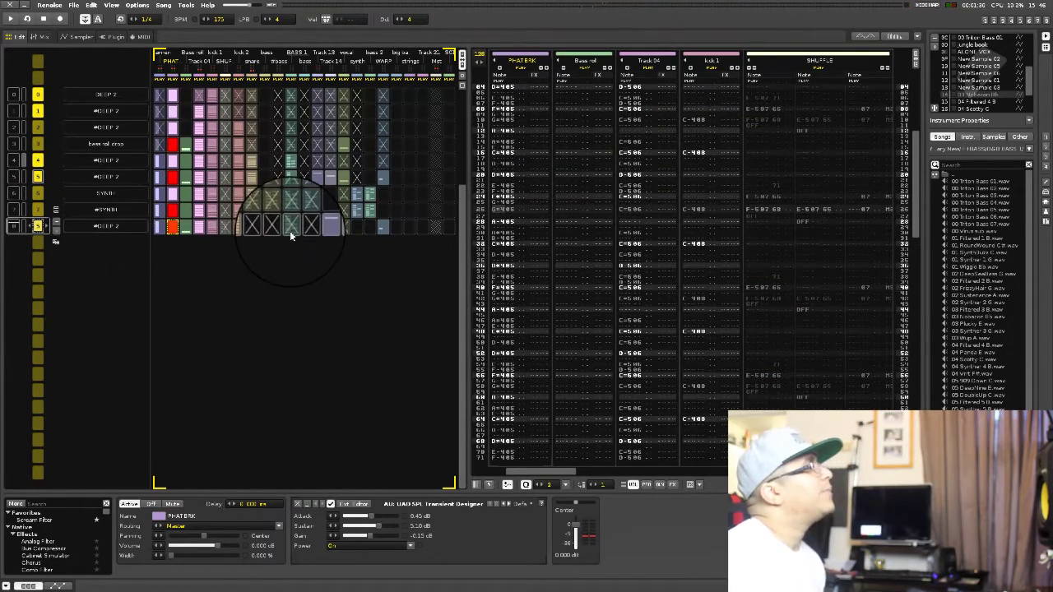
Step: Unmute the BASS 1 and SHUFFLE slots in section 8 of the pattern matrix
left_click(290, 227)
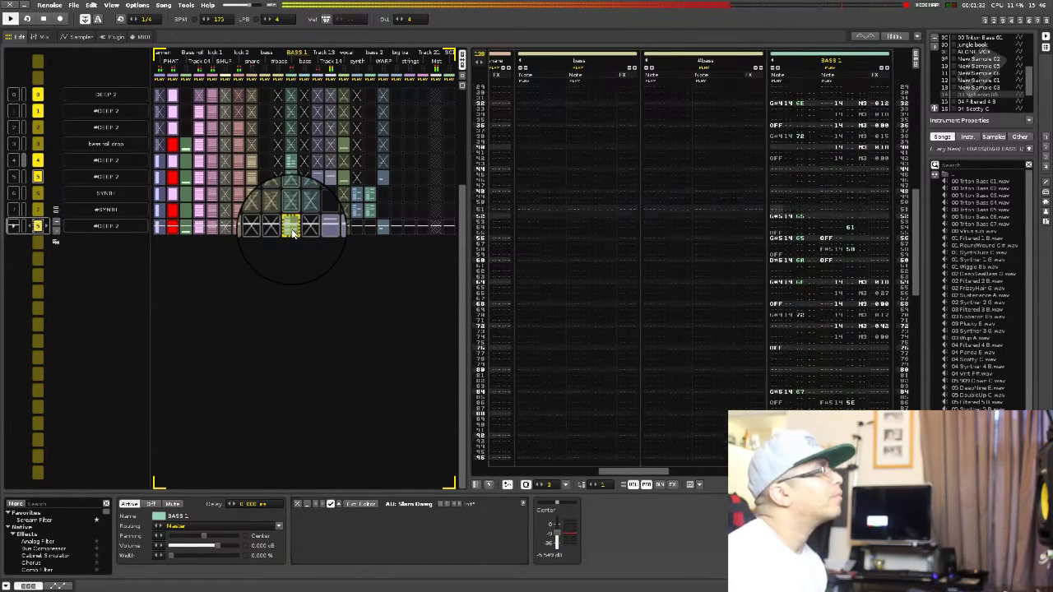
left_click(224, 229)
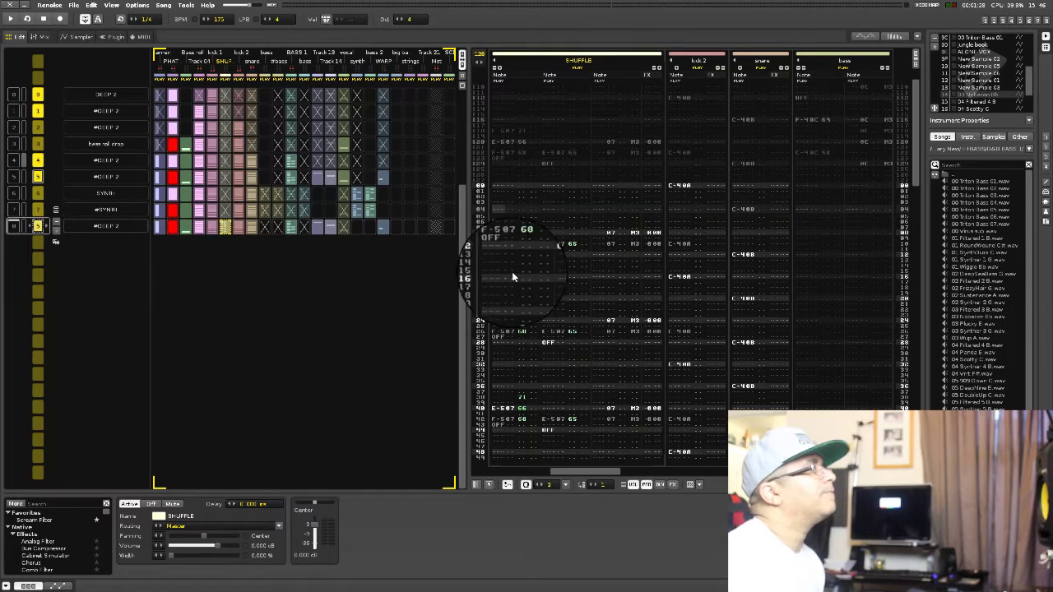
left_click(504, 262)
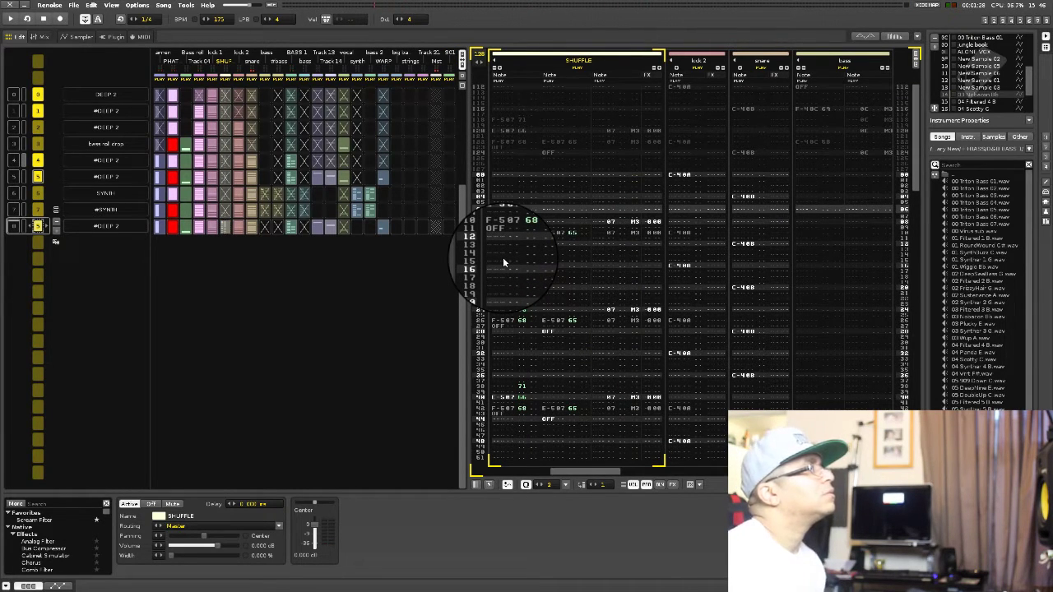
key("Escape")
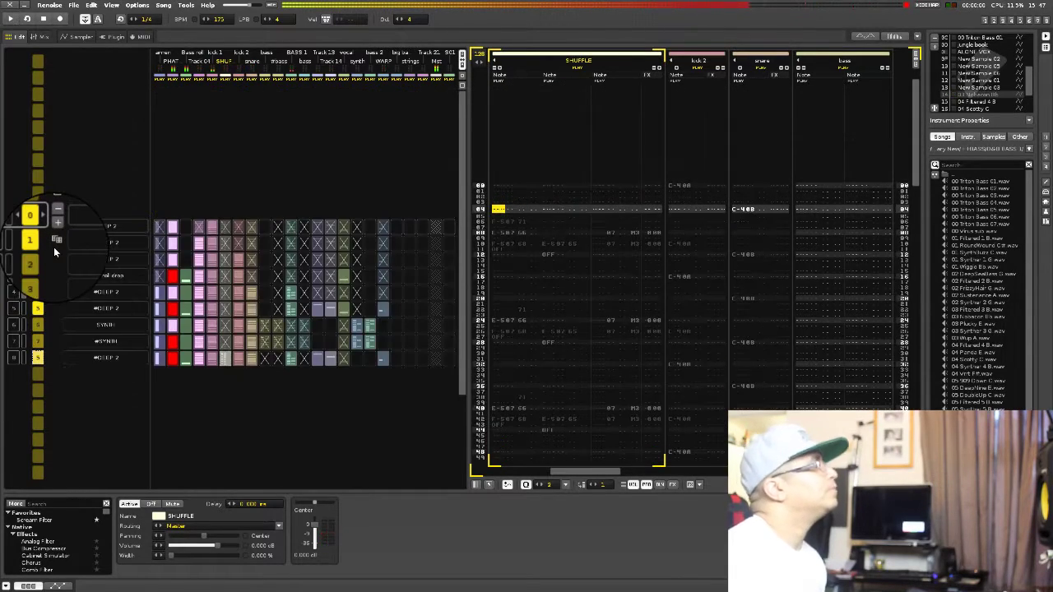
Step: Play sections 8 and 7, and insert a clone of section 8 as section 9
left_click(14, 359)
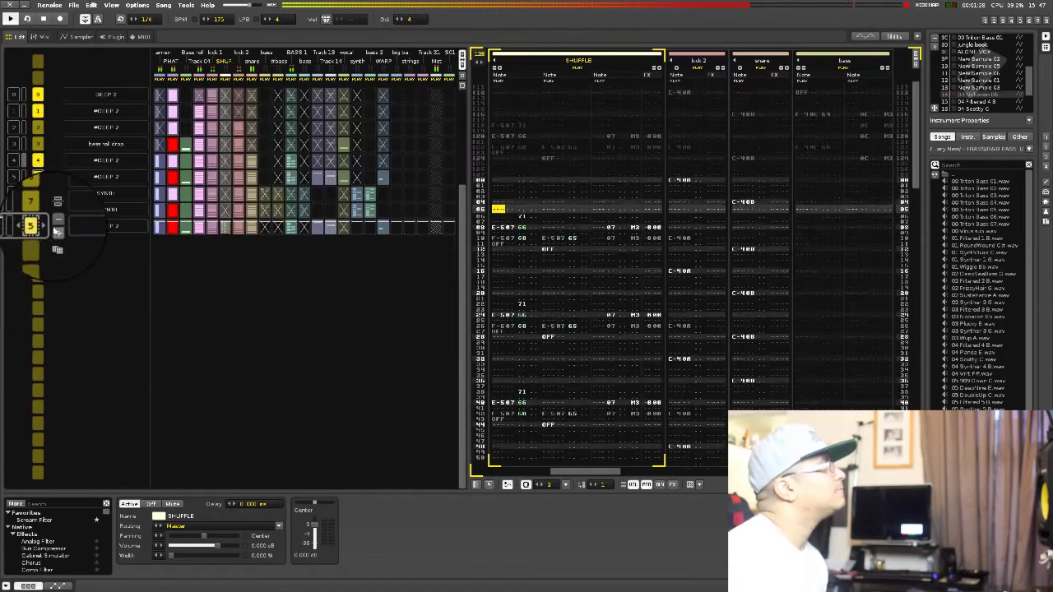
left_click(18, 212)
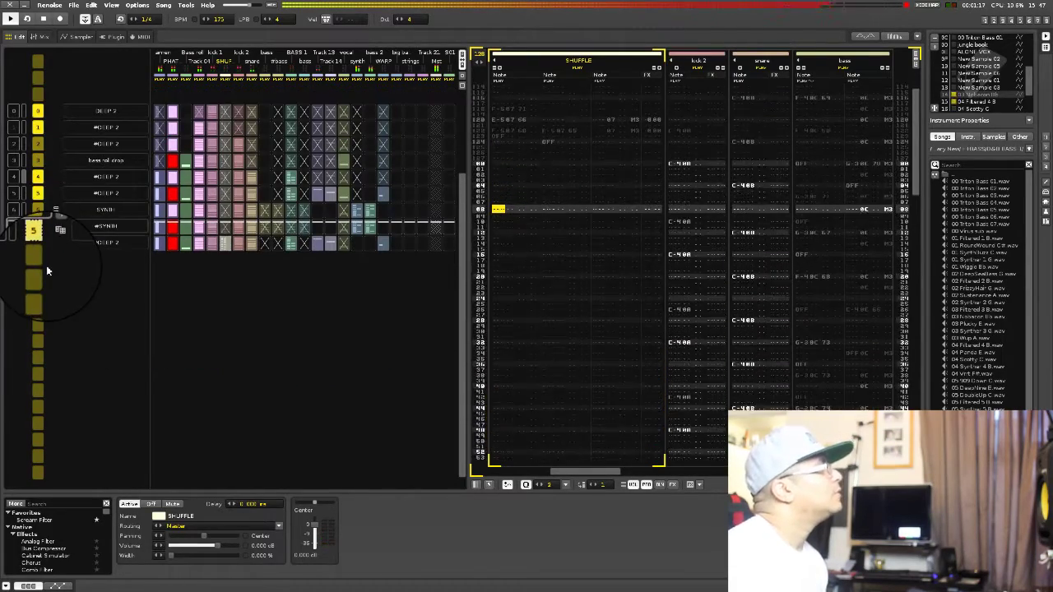
left_click(54, 243)
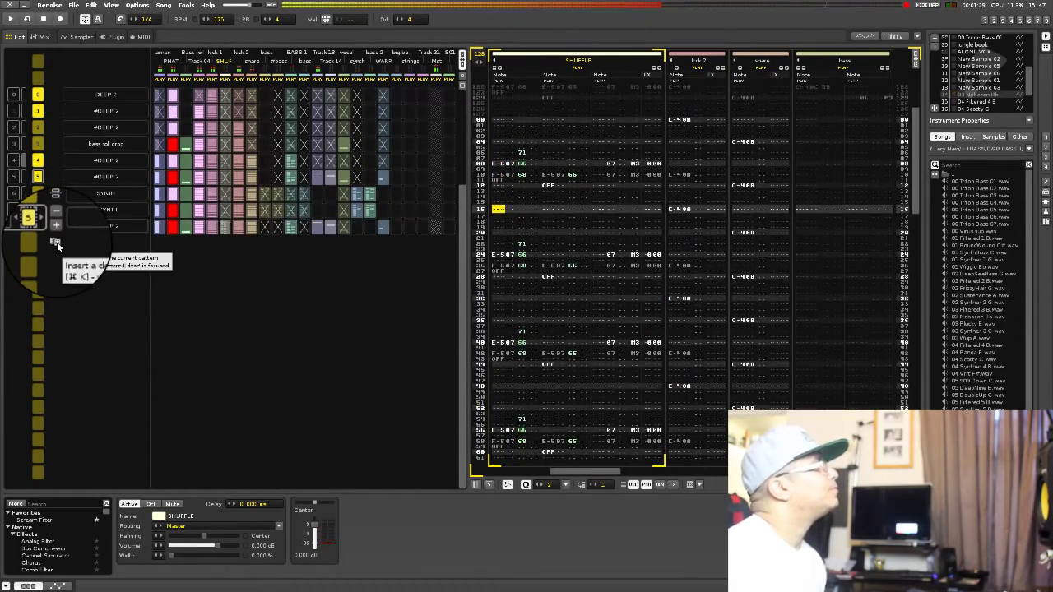
left_click(57, 242)
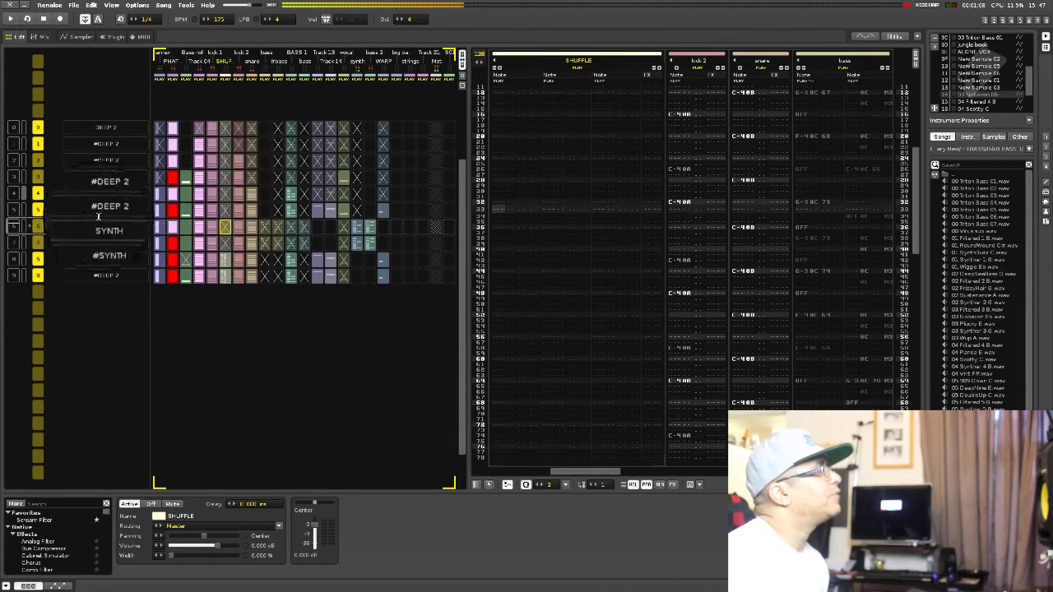
Step: Clone section 9 as section 10 and change its pattern number to 6 for another SYNTH section
left_click(265, 229)
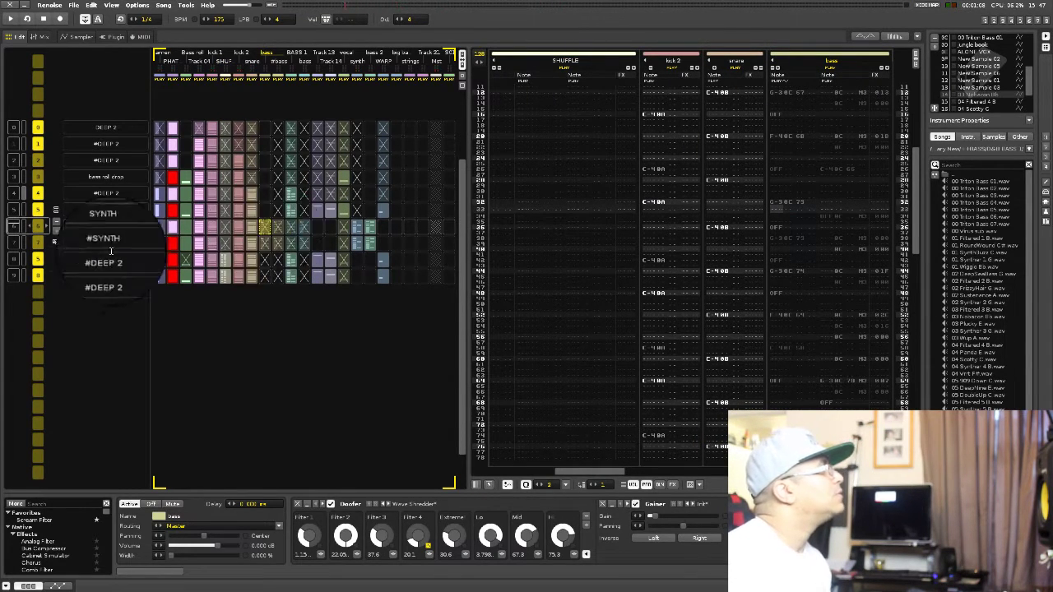
left_click(20, 278)
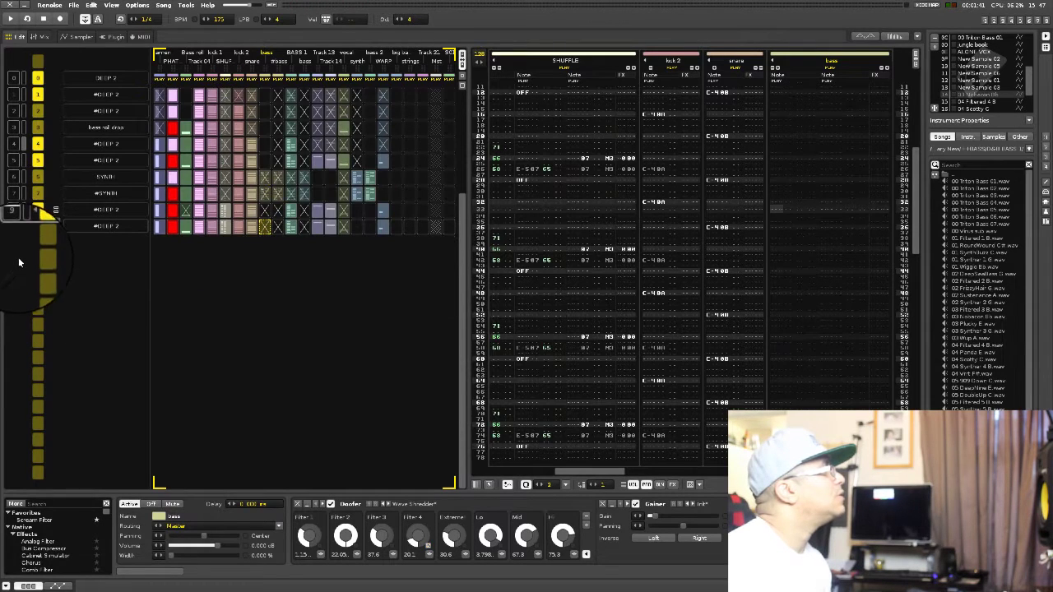
left_click(56, 242)
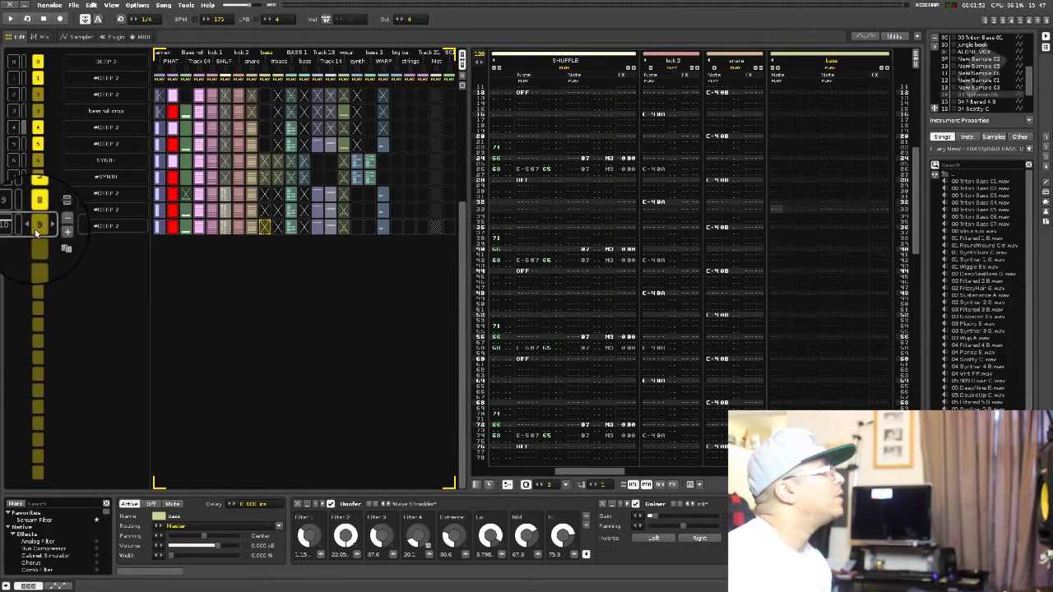
double_click(35, 226)
type("6")
key("Return")
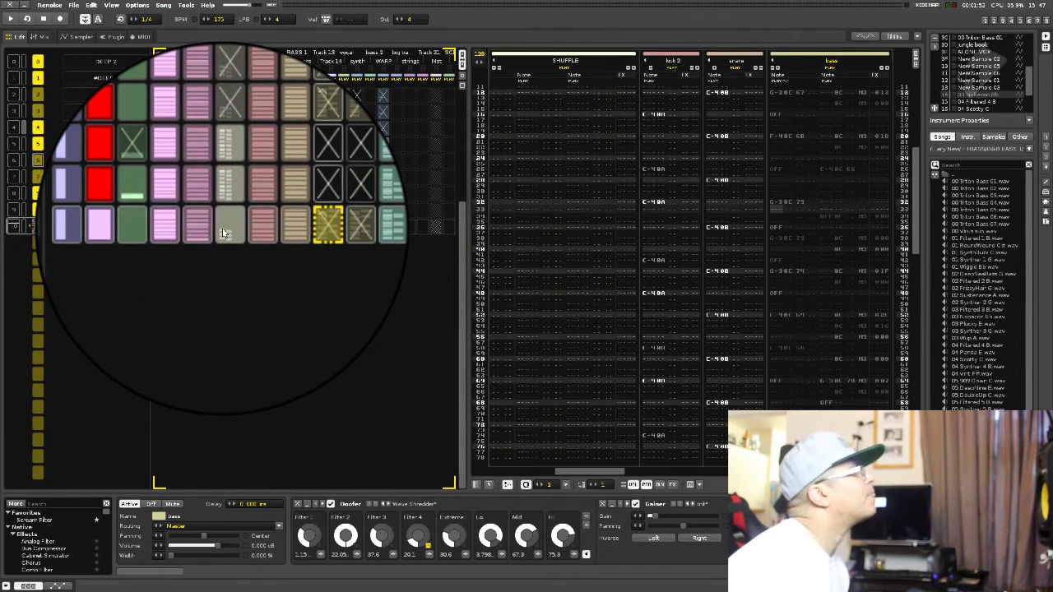
Step: Mute the SHUFFLE and BASS 1 slots in section 10 and clear the BASS 1 slot
left_click(222, 233)
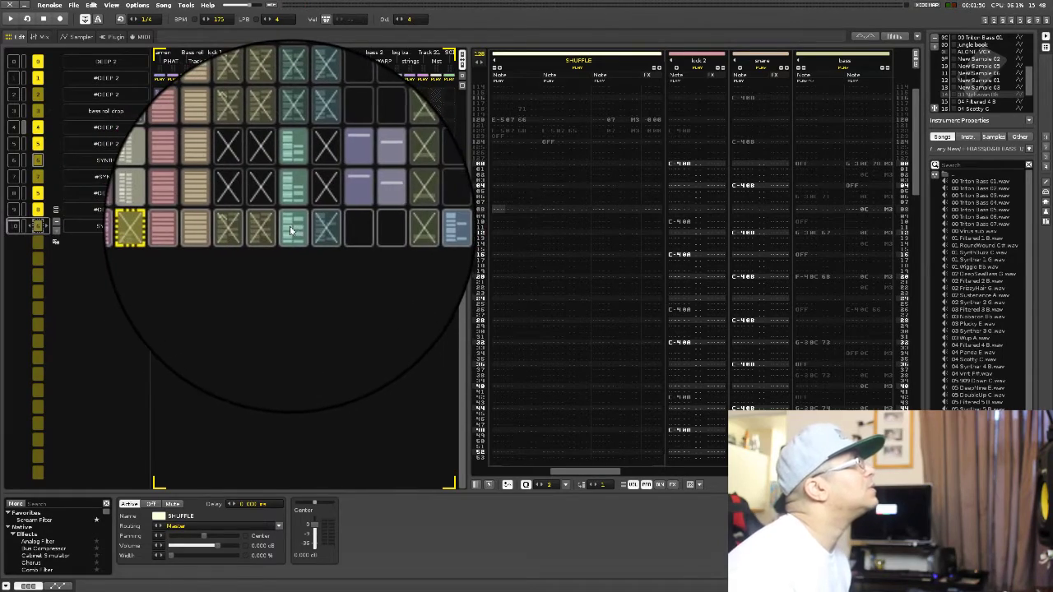
left_click(292, 229)
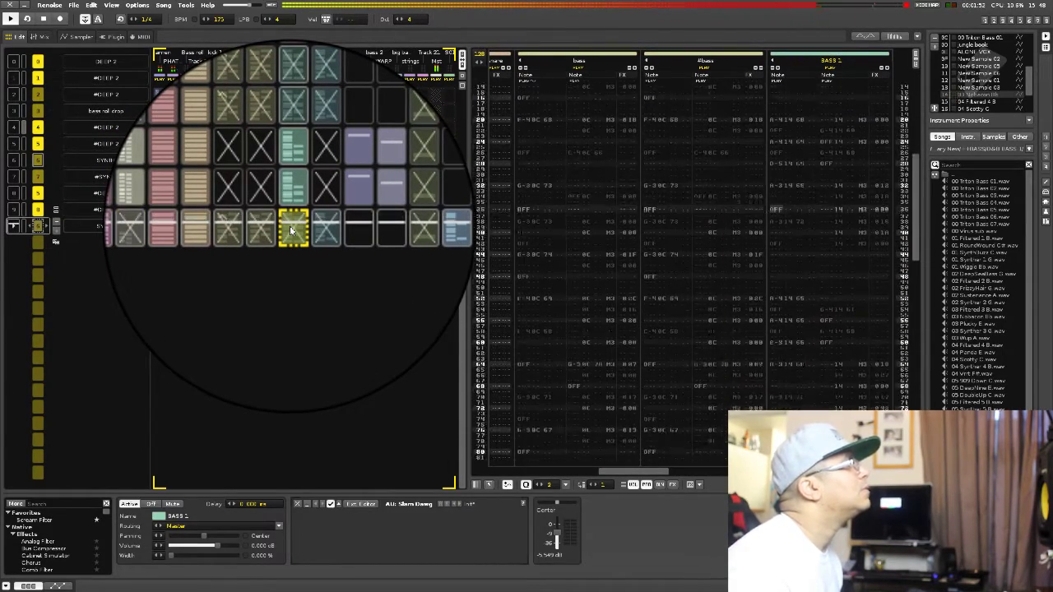
right_click(290, 230)
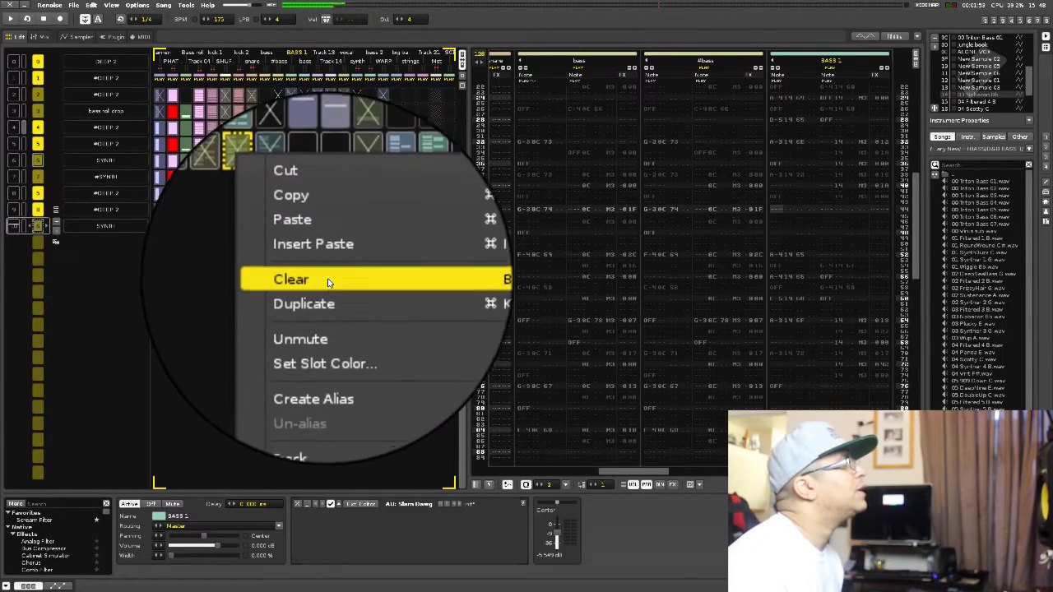
left_click(329, 281)
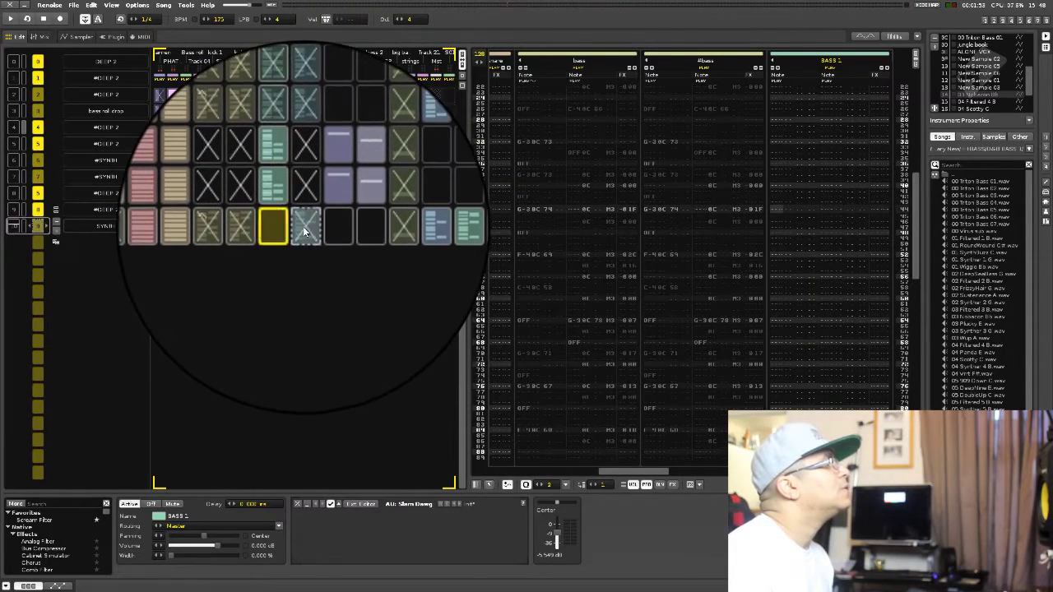
Step: Clear the remaining bass, #bass and SHUFFLE slots in section 10
right_click(302, 227)
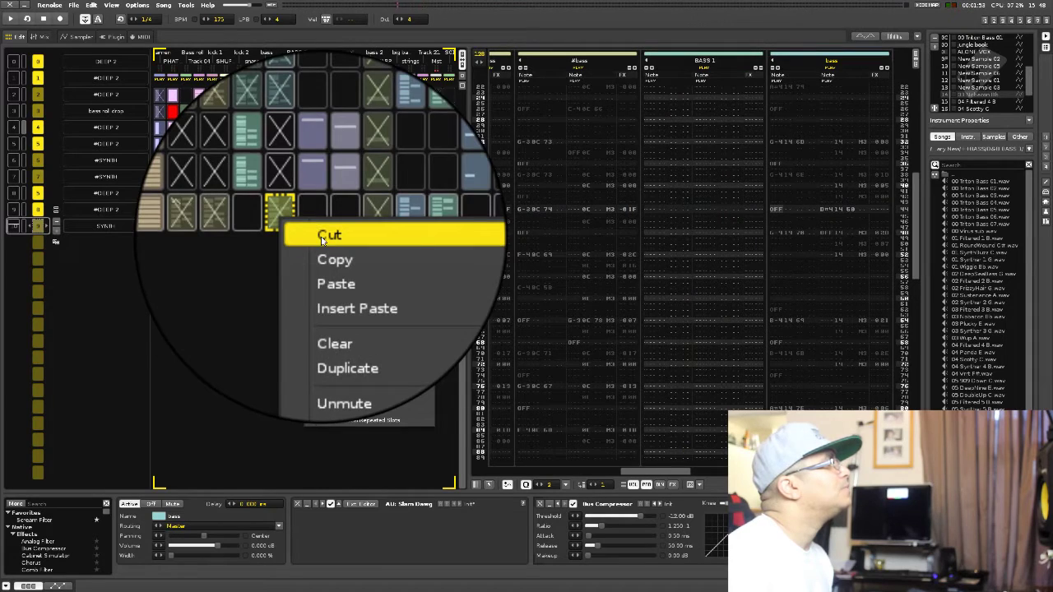
left_click(333, 284)
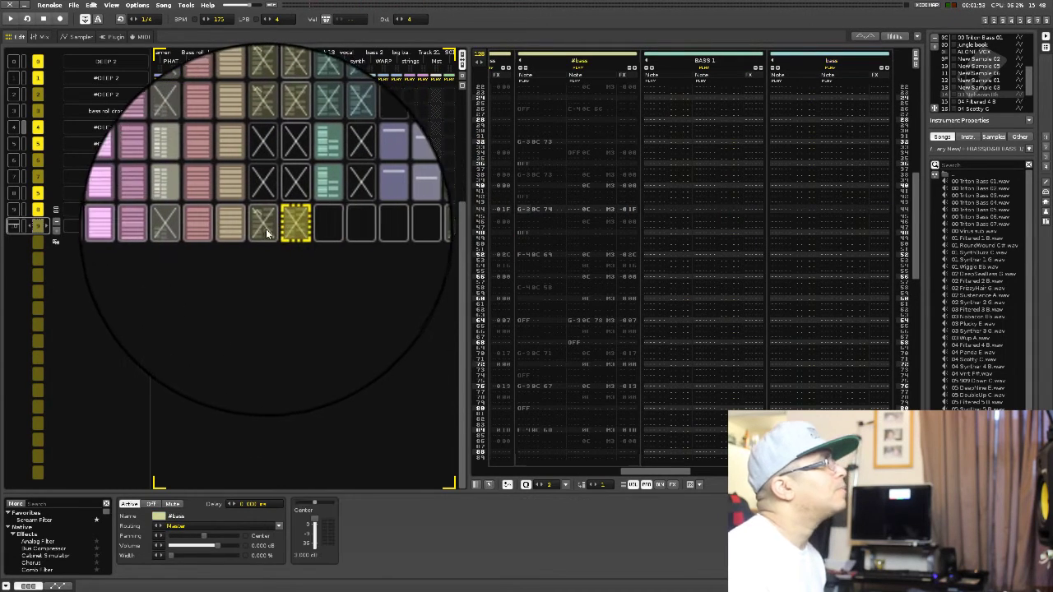
right_click(265, 234)
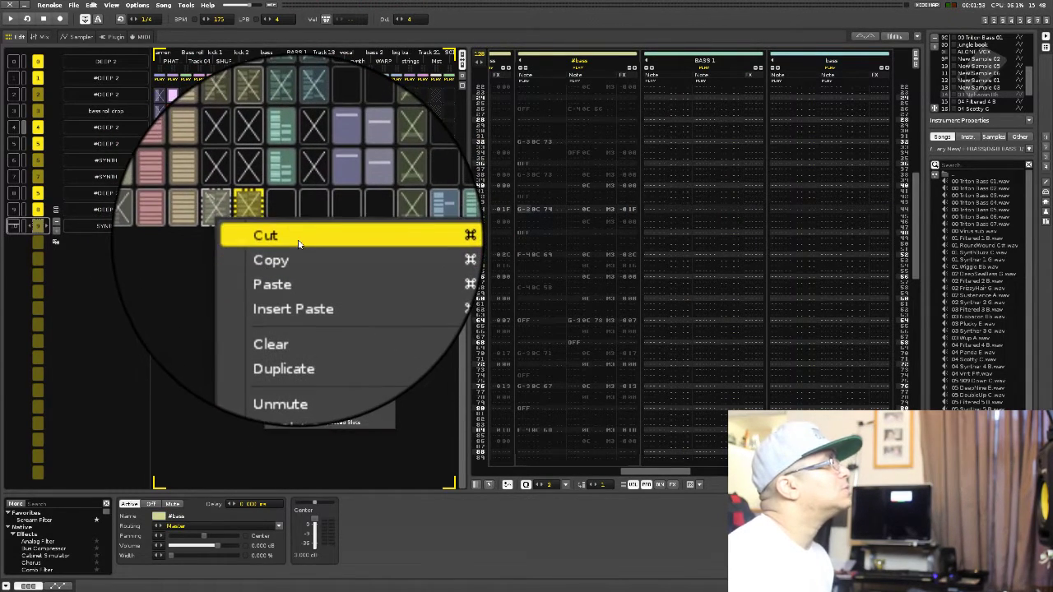
left_click(300, 239)
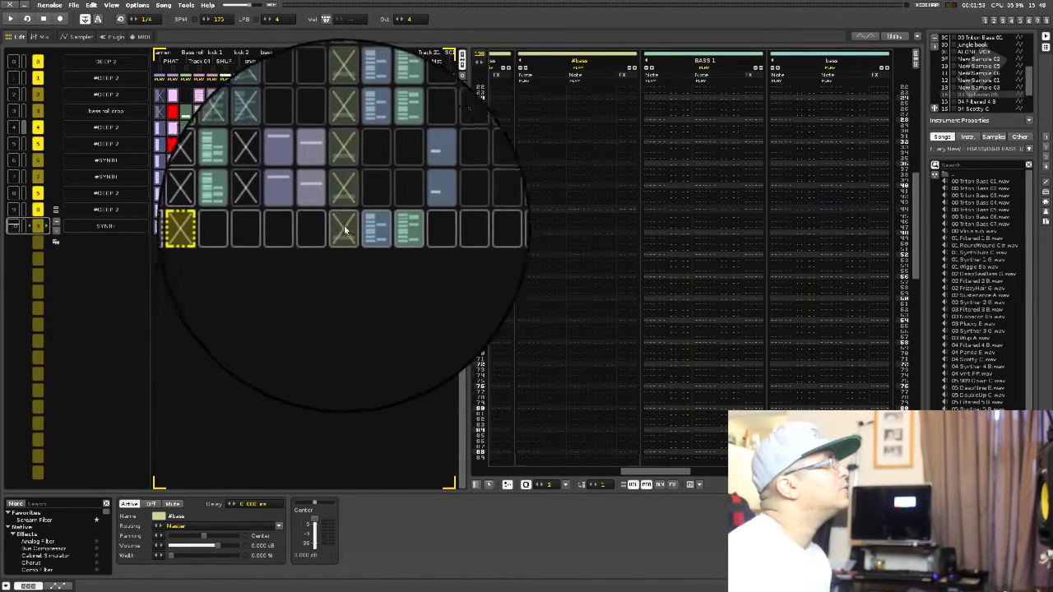
right_click(225, 228)
left_click(237, 237)
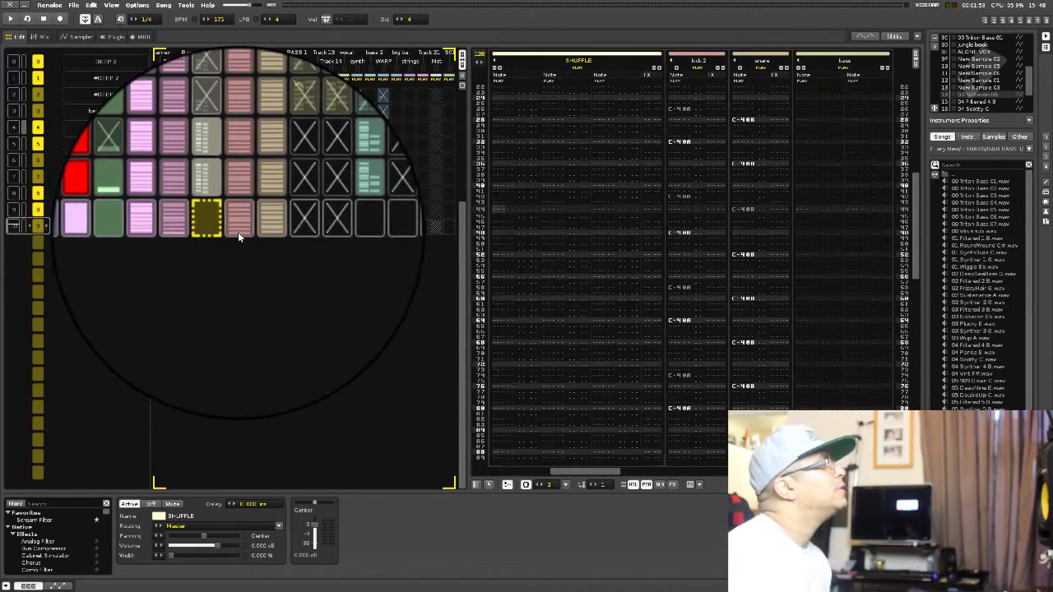
Step: Play section 10, clone it as section 11 and make the clone's pattern unique
key("space")
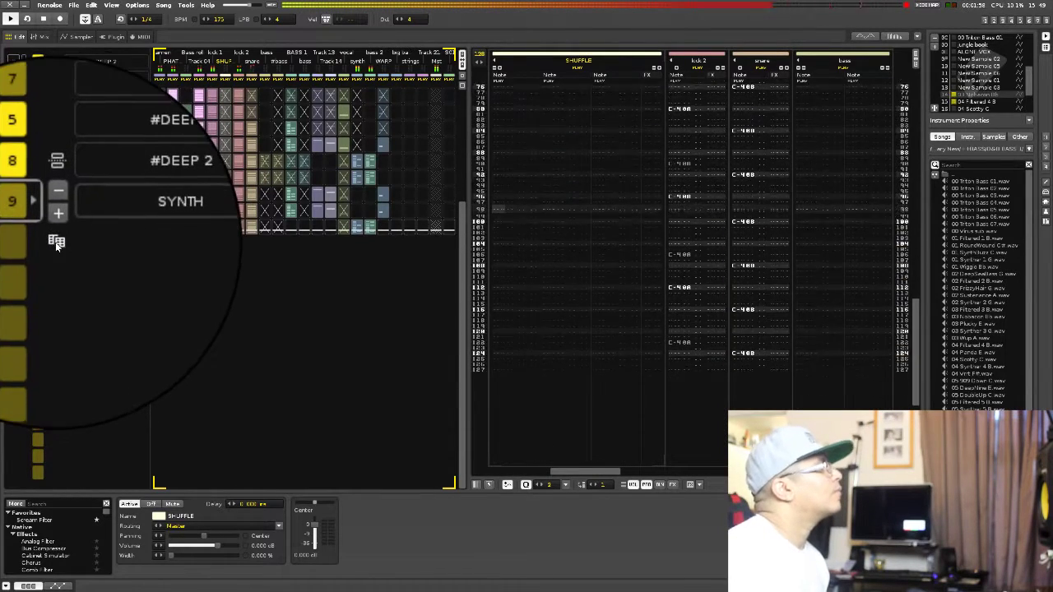
left_click(56, 243)
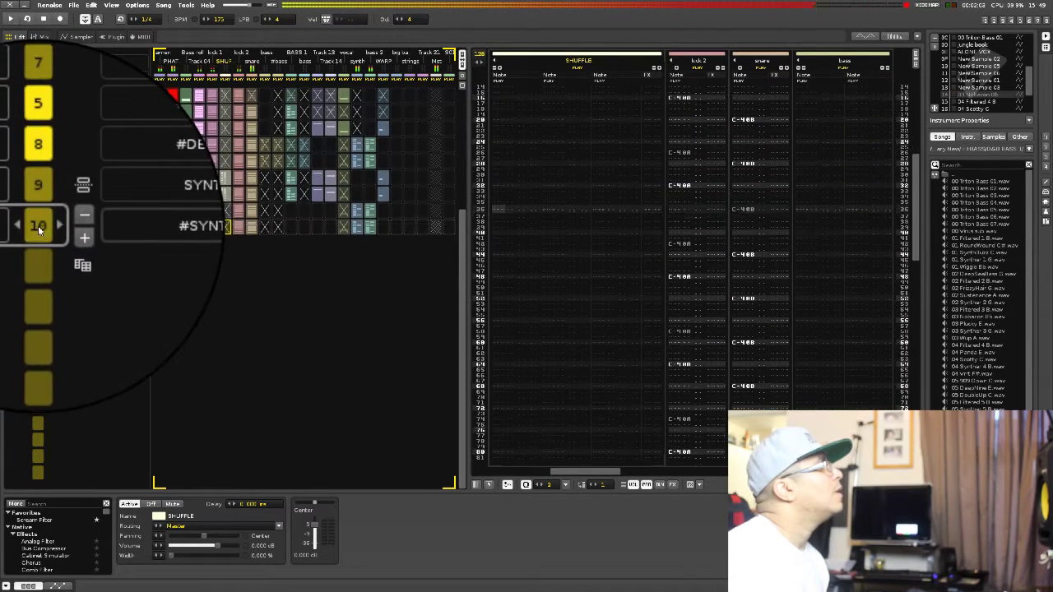
right_click(39, 228)
mouse_move(123, 371)
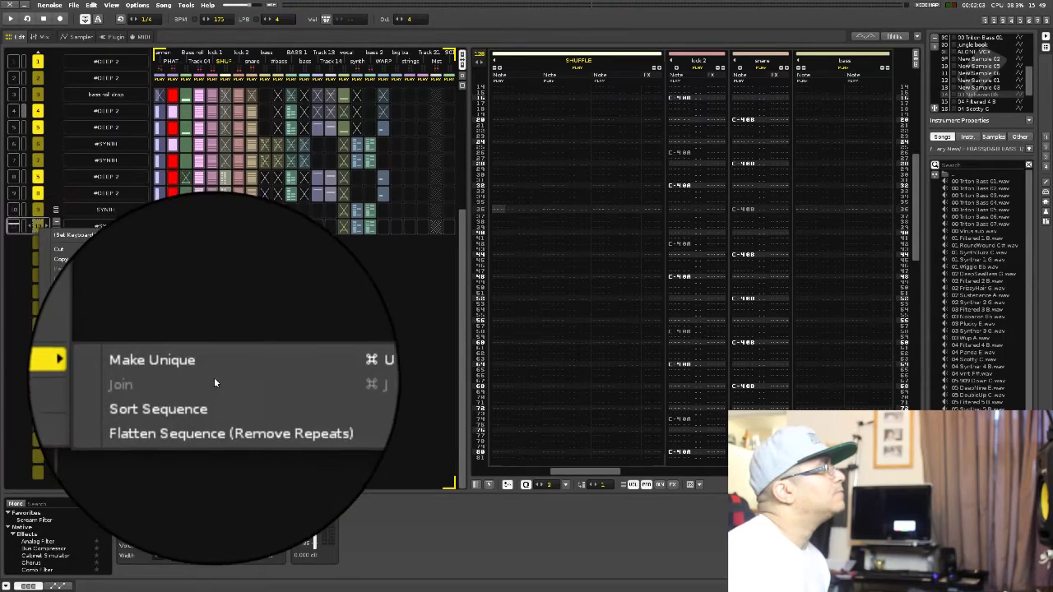
left_click(217, 374)
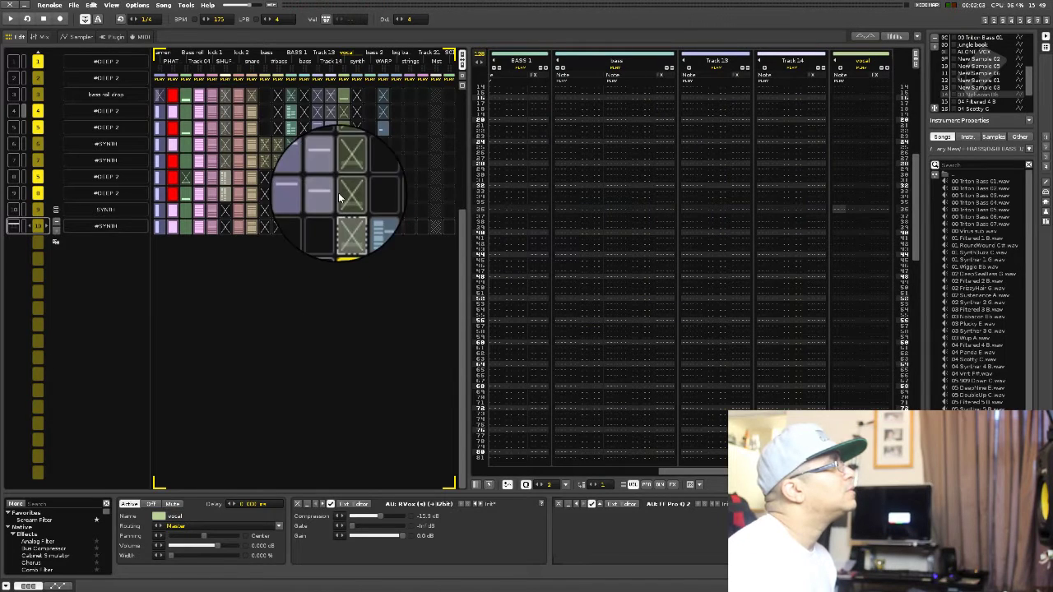
Step: Clear the vocal slot in section 10 and play section 11
right_click(345, 212)
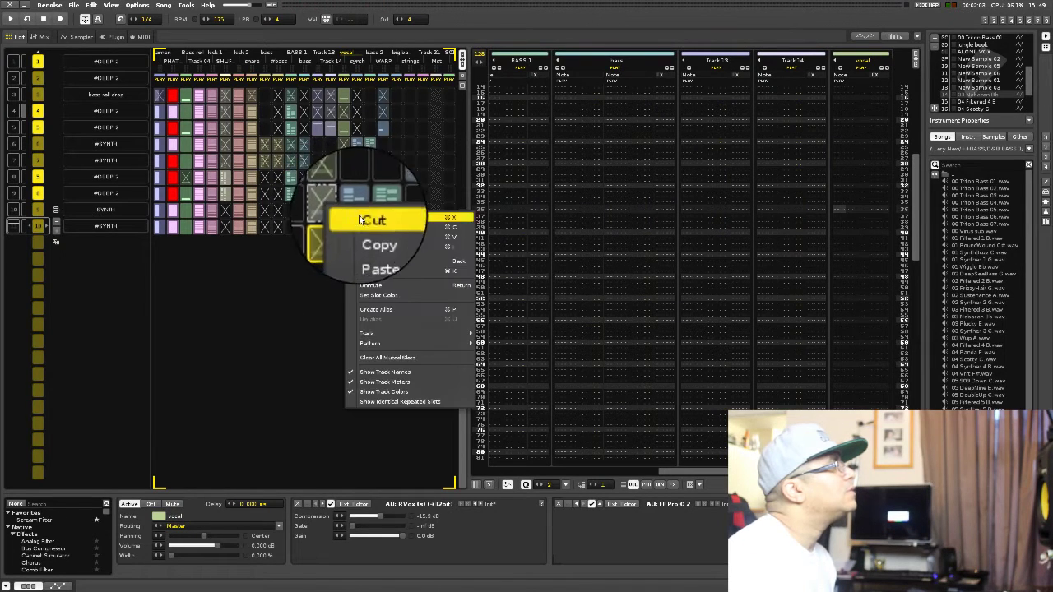
left_click(388, 263)
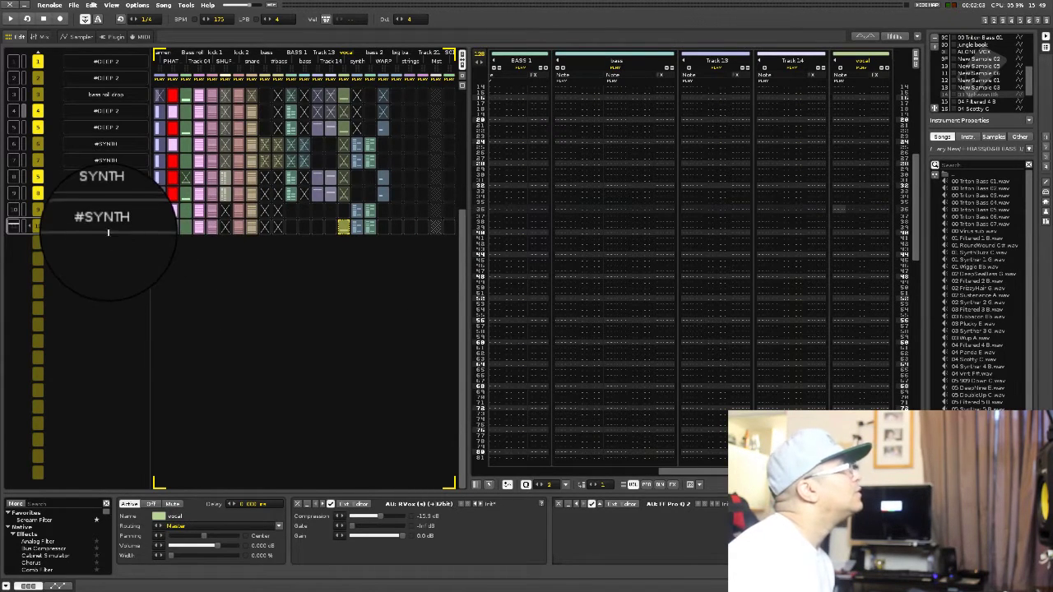
key("space")
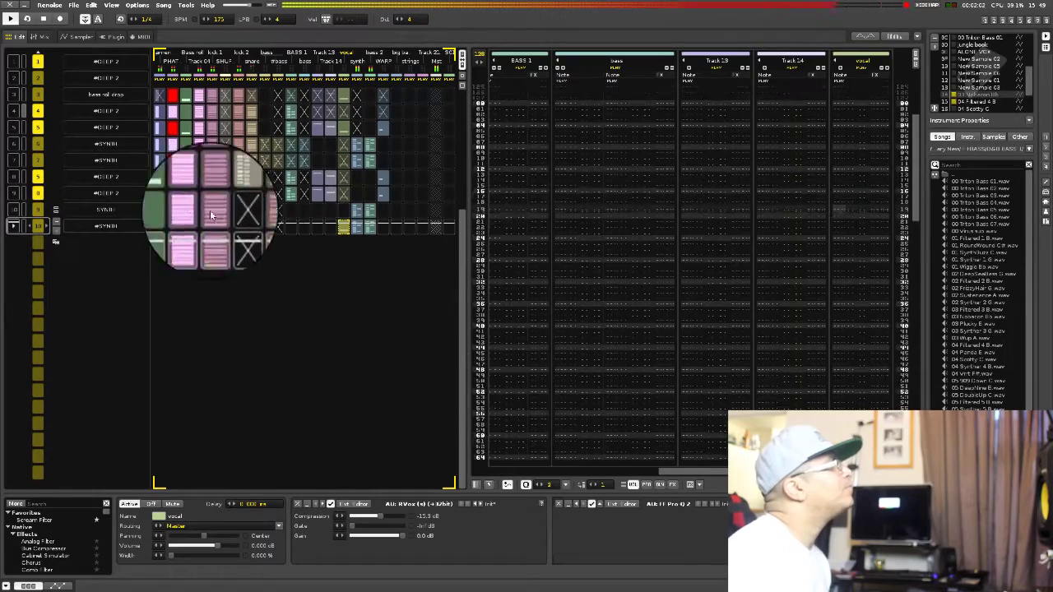
Step: Copy the PHATBRK slot from section 9 and paste it into section 11, #SYNTH
left_click(169, 233)
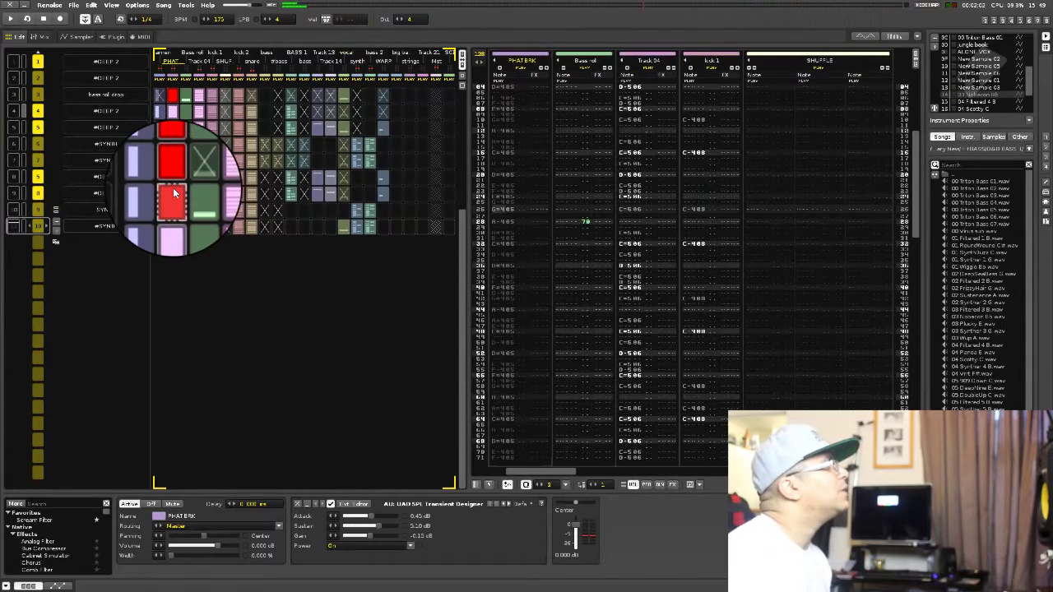
right_click(176, 194)
left_click(186, 209)
right_click(174, 224)
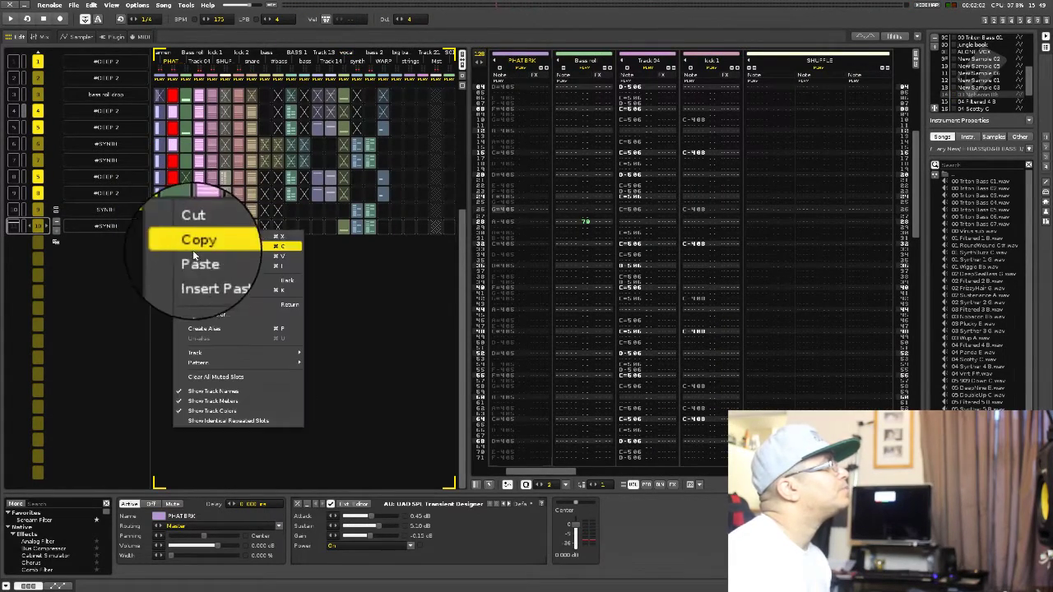
left_click(191, 246)
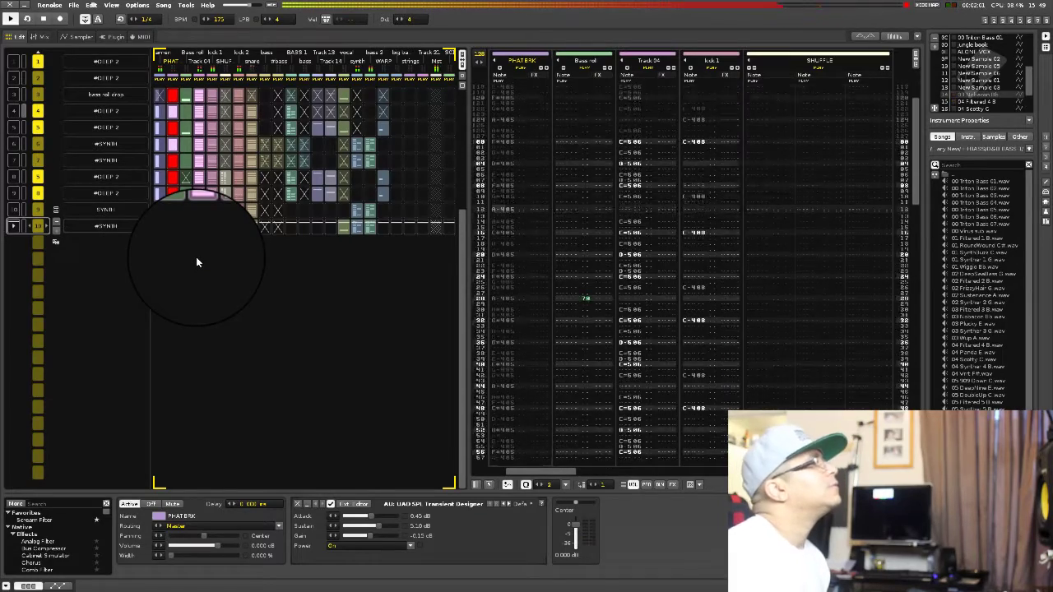
left_click(173, 225, "ctrl")
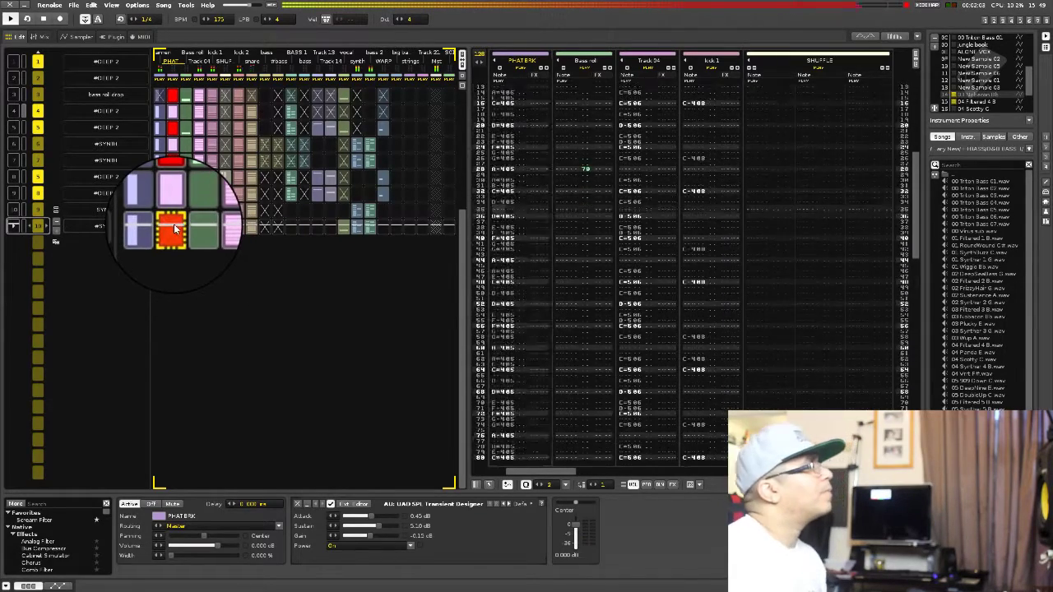